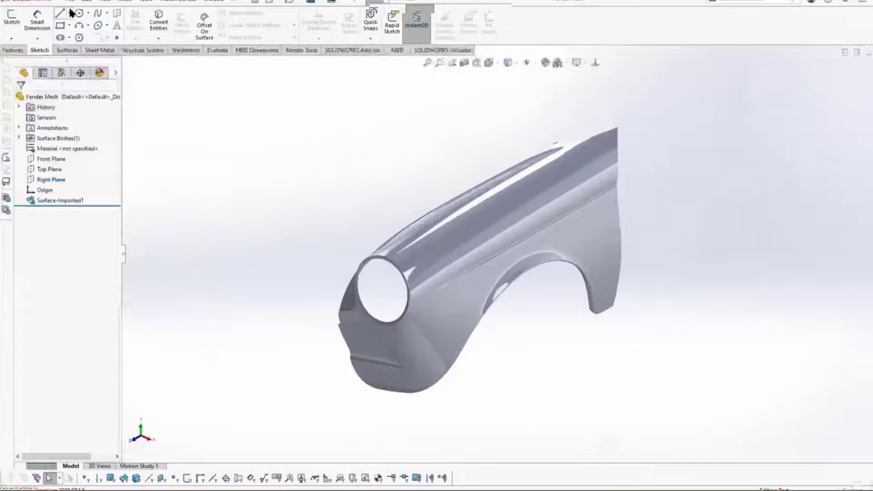
Step: Import Fender Mesh.STL as a surface body in millimeters, with single-face mesh bodies turned off in the import options
click(69, 6)
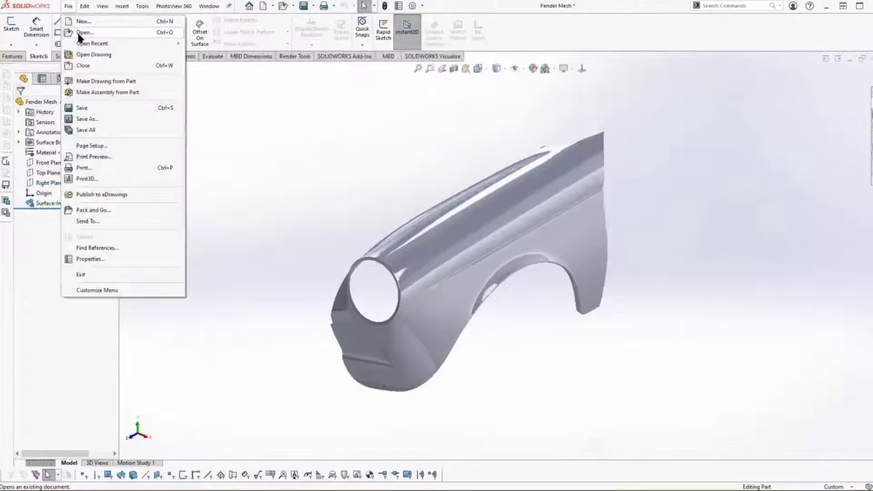
click(75, 32)
click(267, 169)
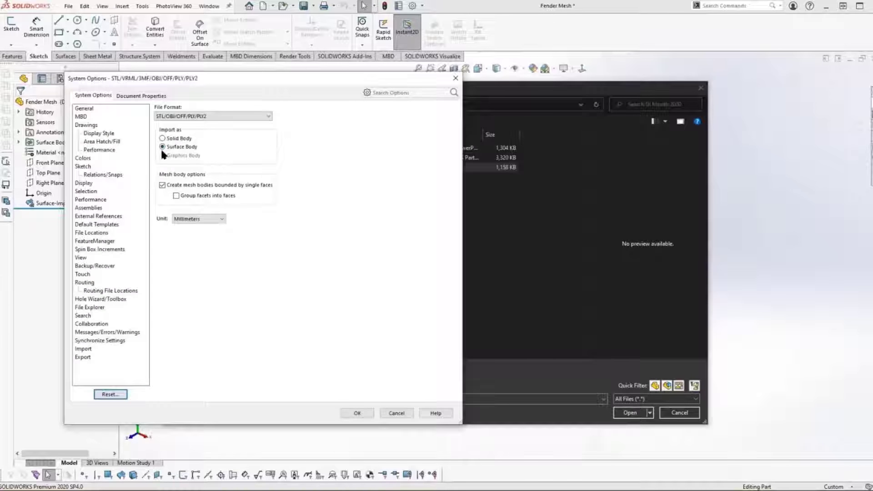
click(162, 185)
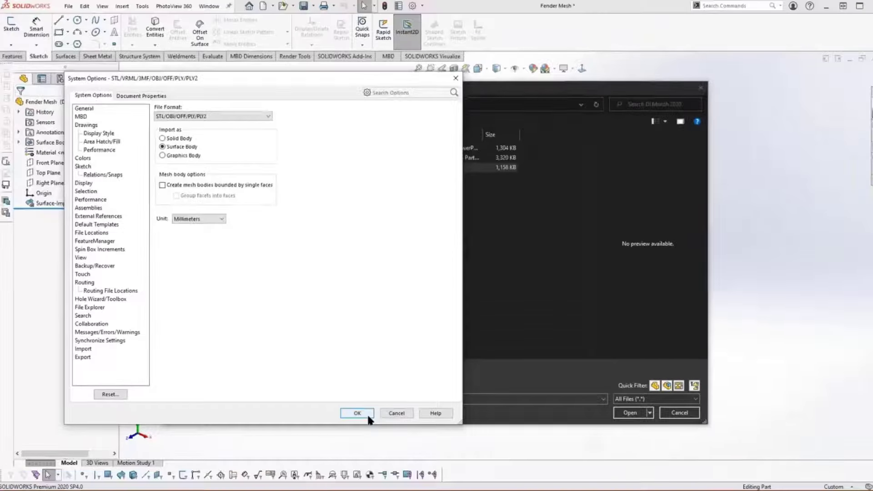
click(367, 415)
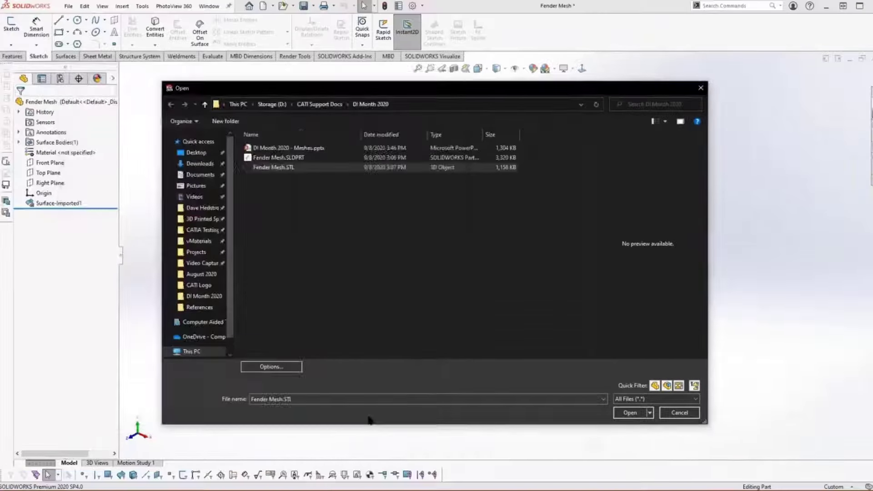
click(641, 414)
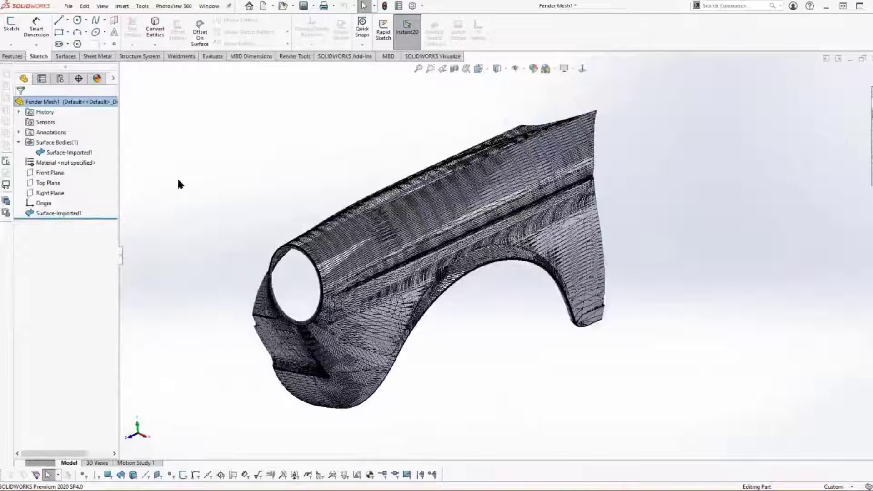
Step: Examine the individual facet faces of the imported fender surface above the headlight opening
scroll(177, 181, down, 2)
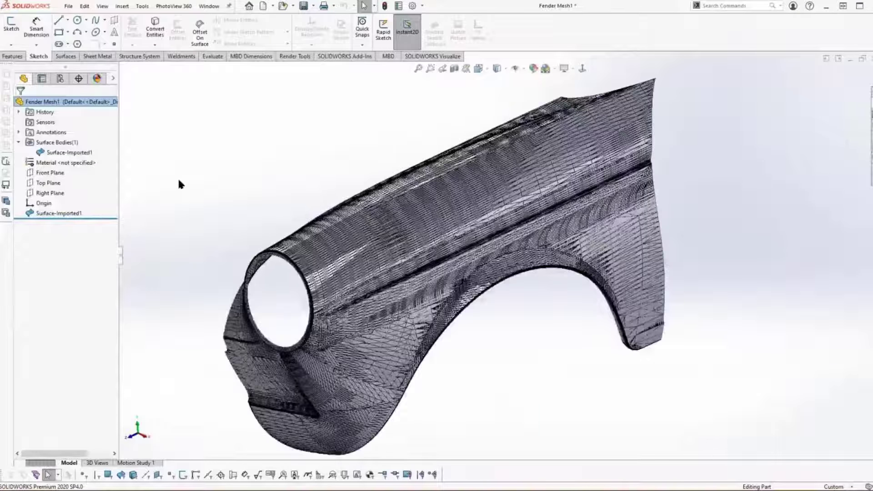
scroll(334, 244, down, 6)
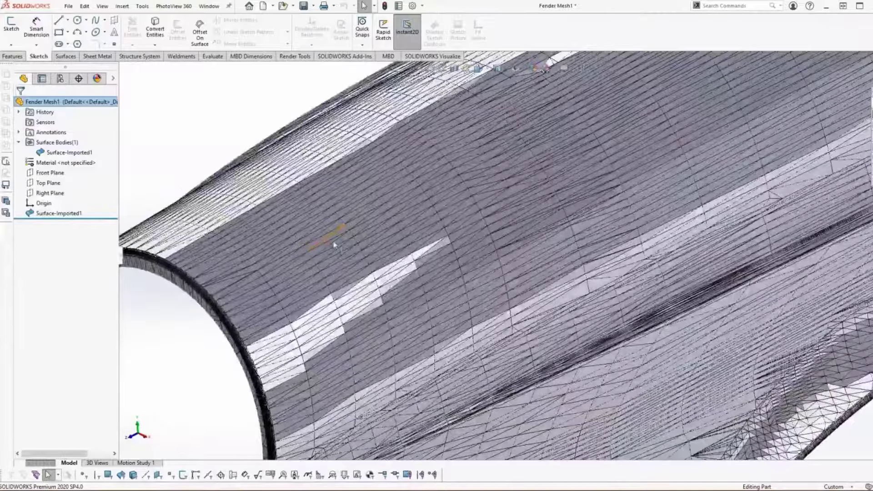
click(385, 237)
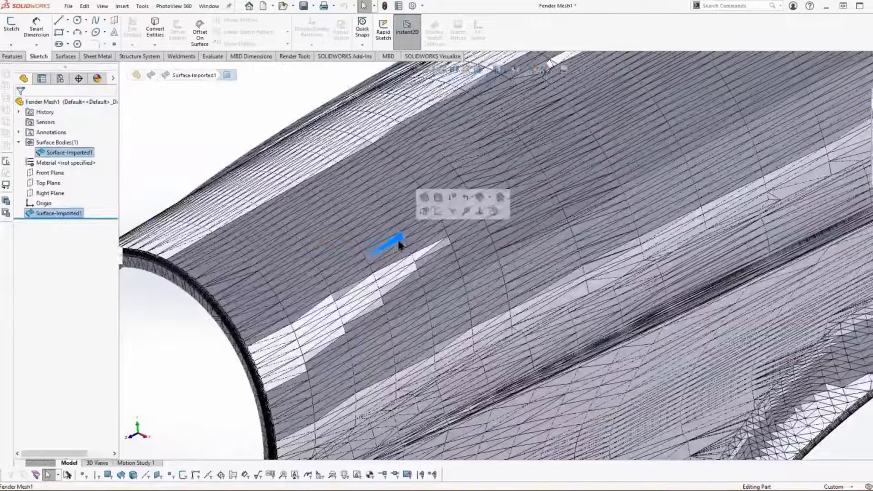
scroll(397, 238, up, 8)
scroll(349, 162, up, 1)
click(349, 162)
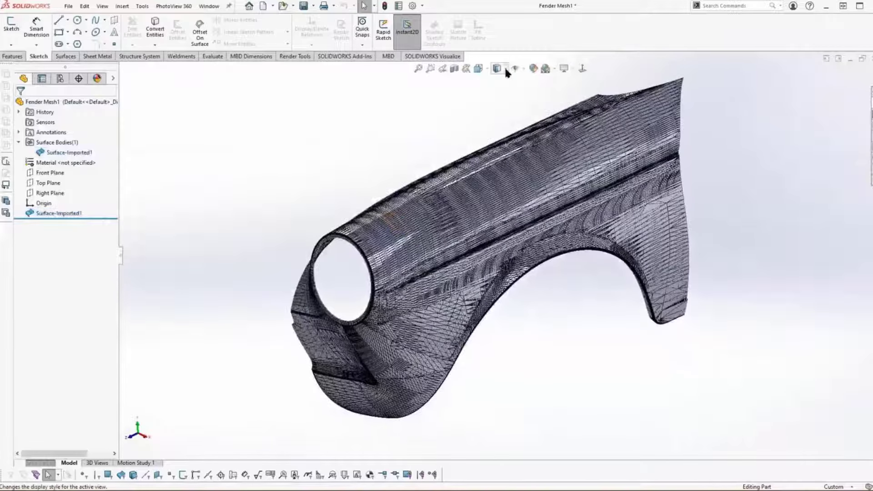
Step: Display the Fender Mesh1 part as Shaded without edges and inspect its surface smoothness from the side and front
click(505, 69)
click(500, 94)
key(Left)
key(Left)
key(Left)
key(Left)
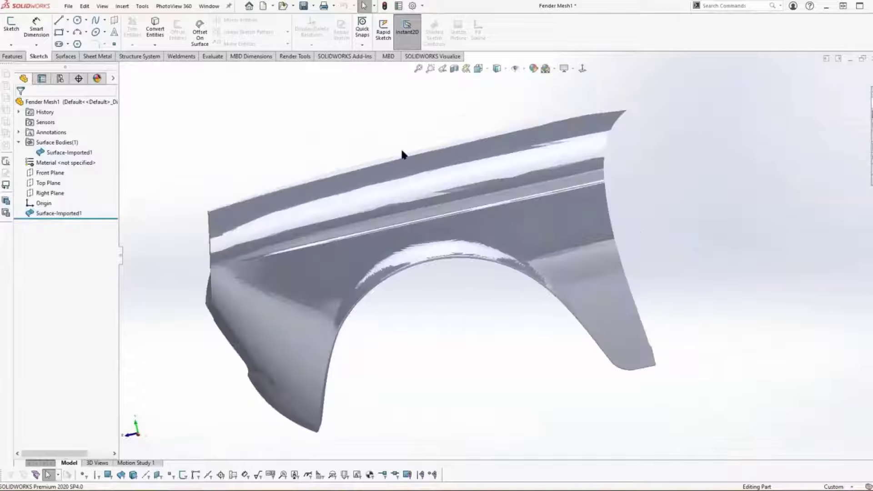
key(Left)
key(Left)
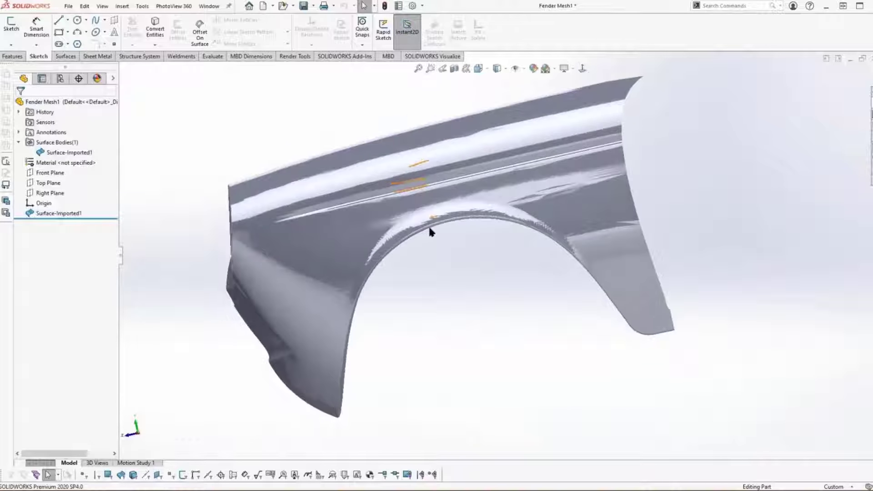
middle_drag(431, 232, 308, 172)
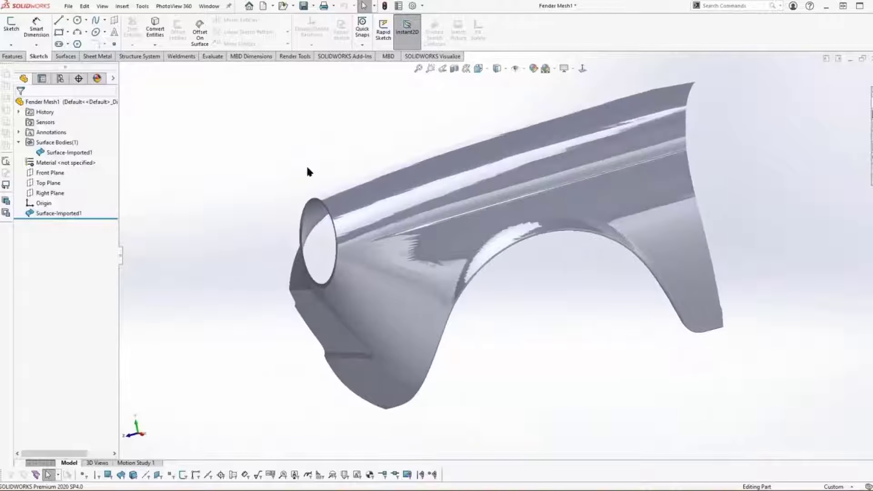
Step: Tile the Fender Mesh and Fender Mesh1 windows vertically to compare the two imports side by side
key(ctrl+Tab)
click(209, 6)
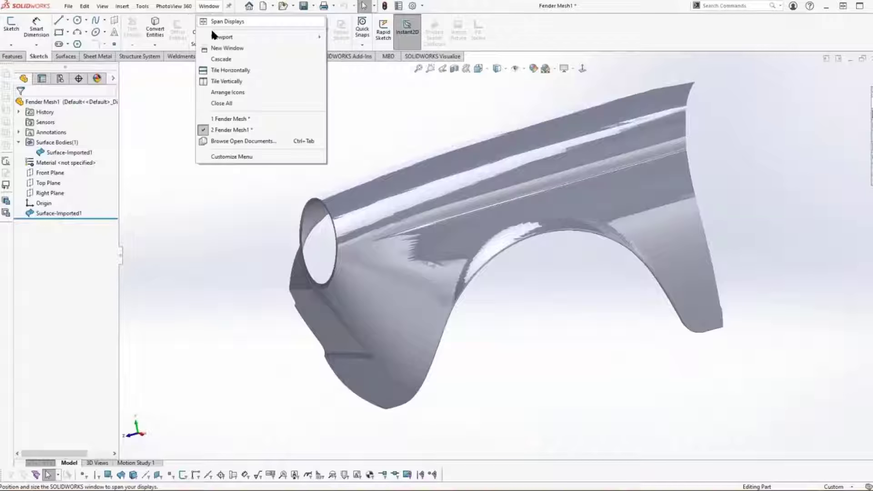
click(226, 81)
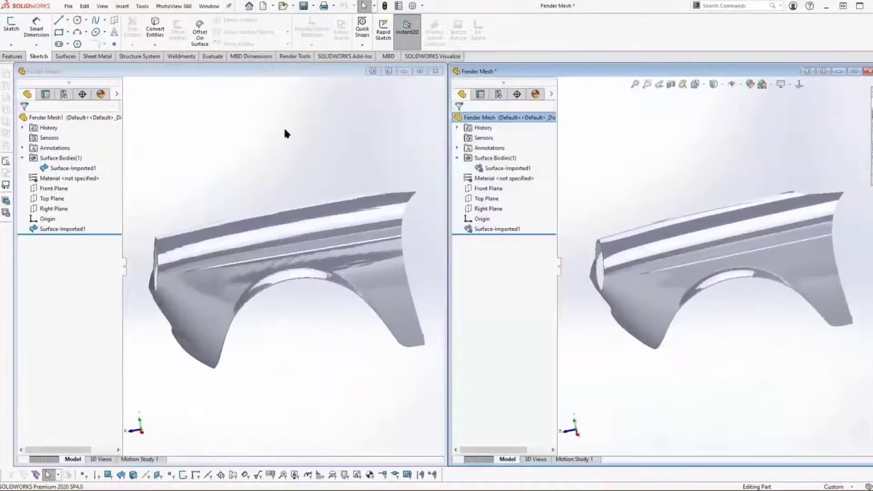
click(285, 133)
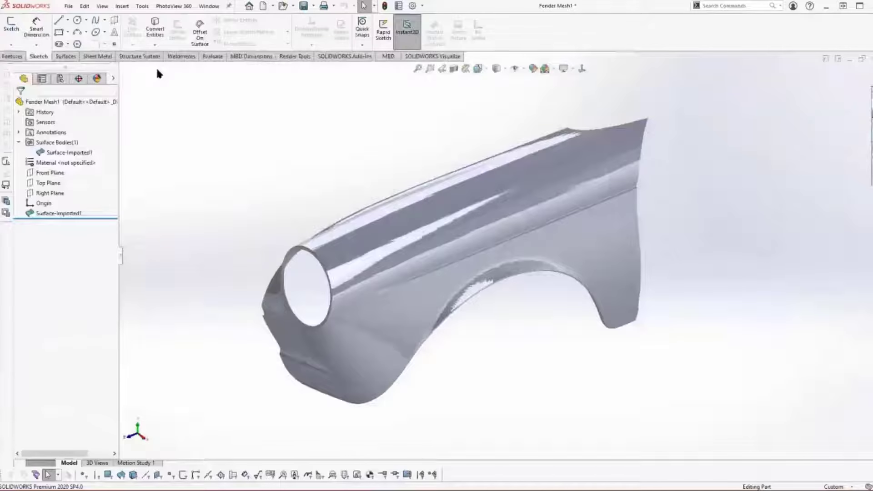
Step: Start a 3D sketch with the Spline tool in Fender Mesh1 and set the display style to Shaded With Edges
click(11, 44)
click(21, 62)
click(95, 20)
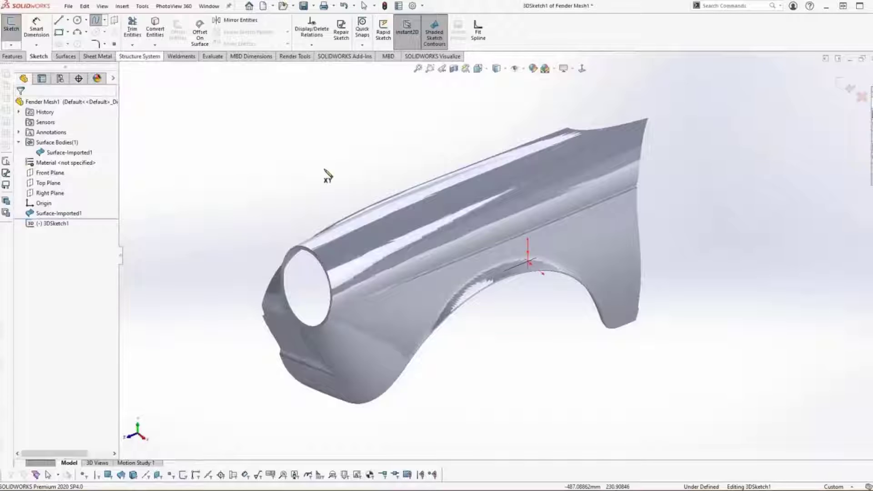
scroll(327, 175, down, 6)
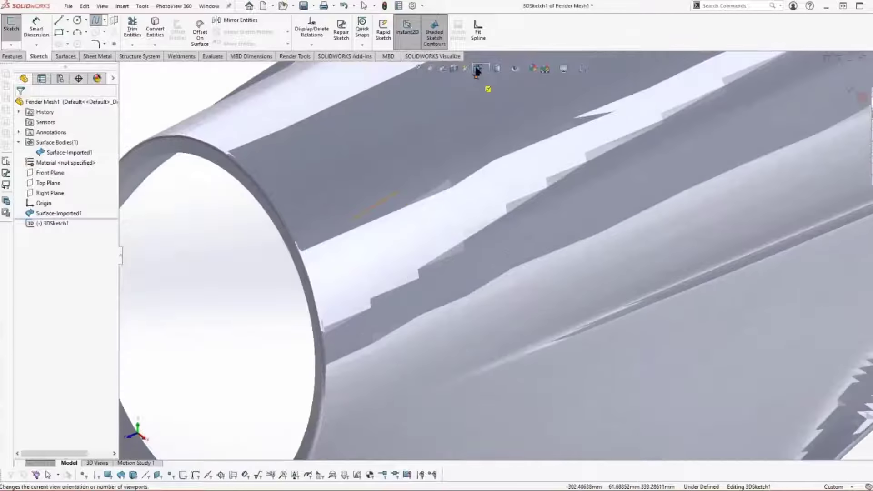
click(487, 72)
click(498, 70)
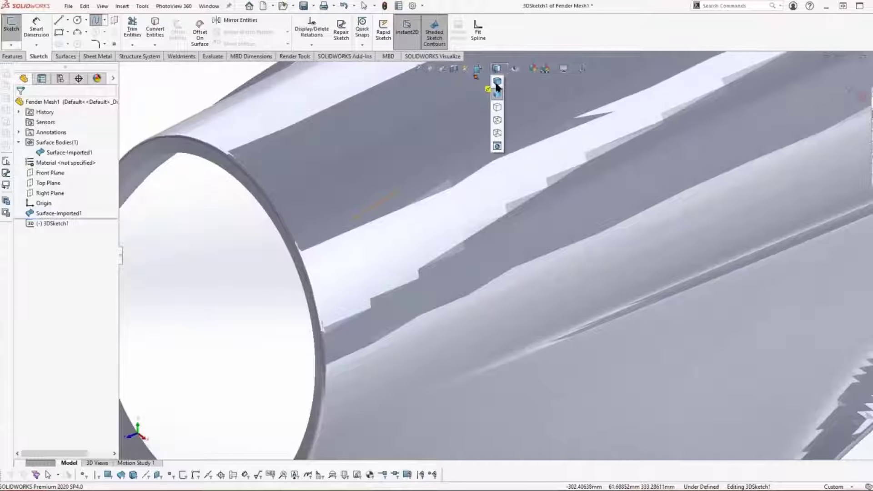
click(496, 84)
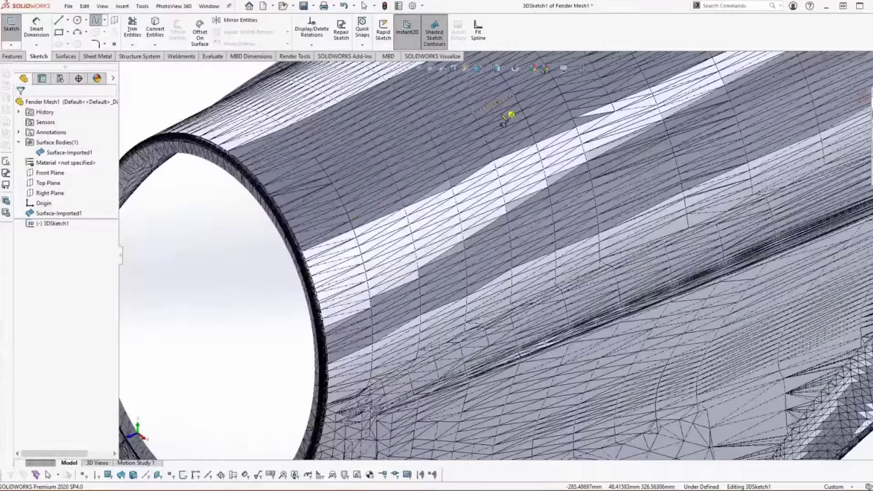
Step: Draw a 3D spline through successive facet vertices along the top of the Fender Mesh1 surface behind the headlight opening
ctrl+middle_drag(501, 114, 534, 177)
click(514, 172)
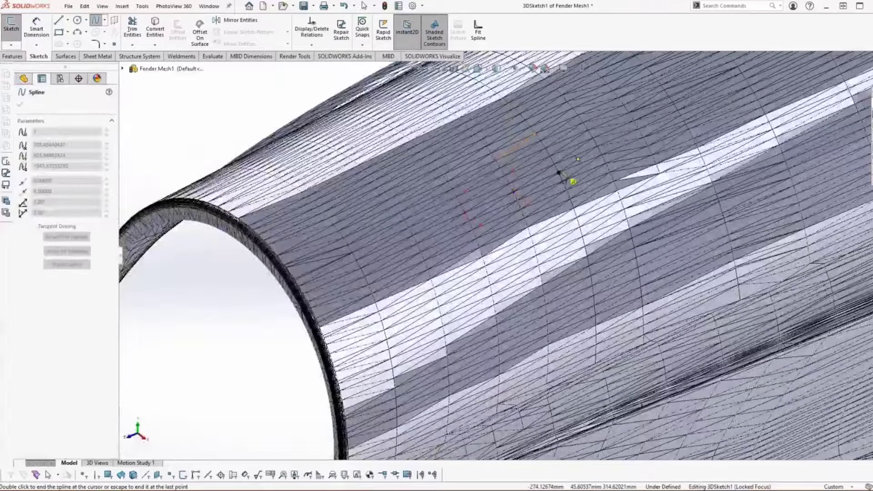
click(558, 173)
click(601, 154)
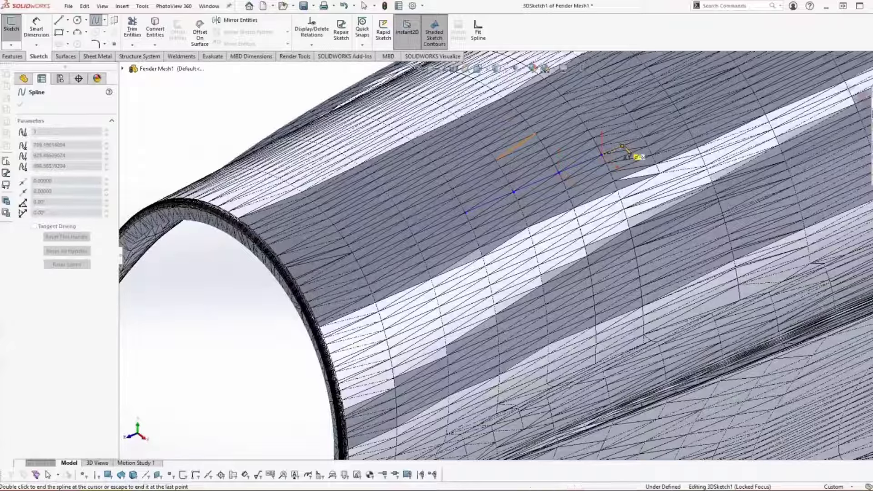
click(622, 146)
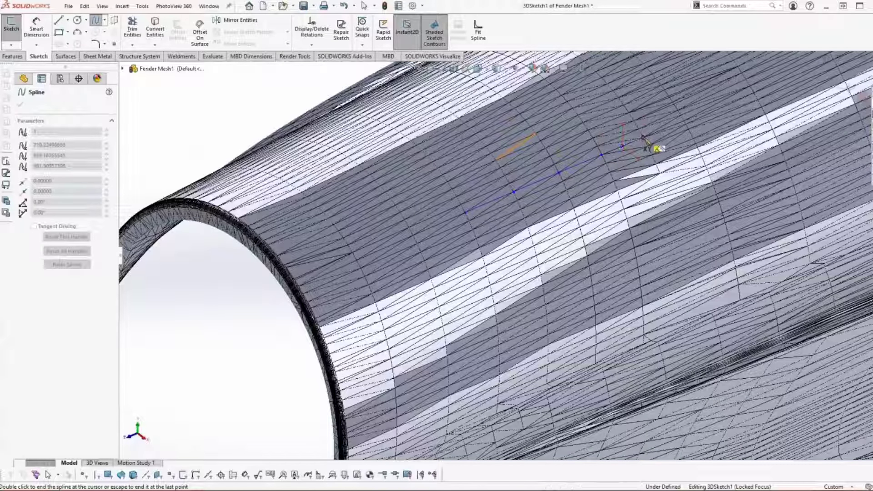
click(643, 138)
click(664, 131)
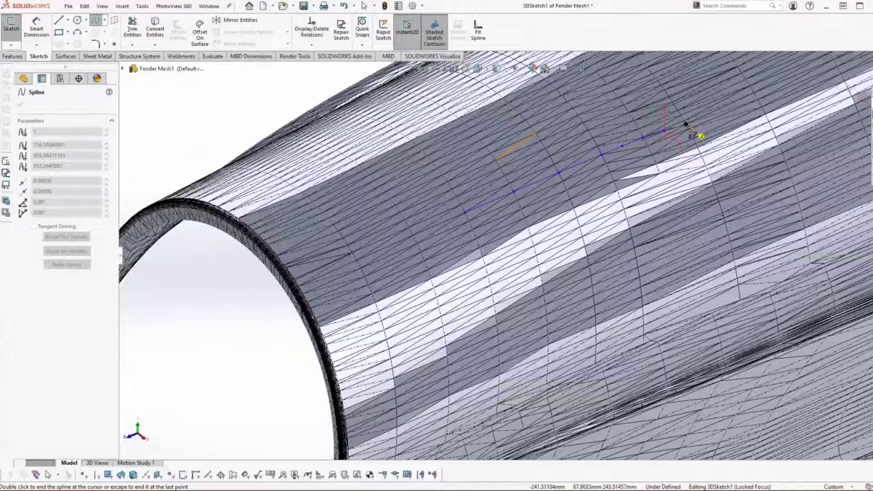
click(686, 125)
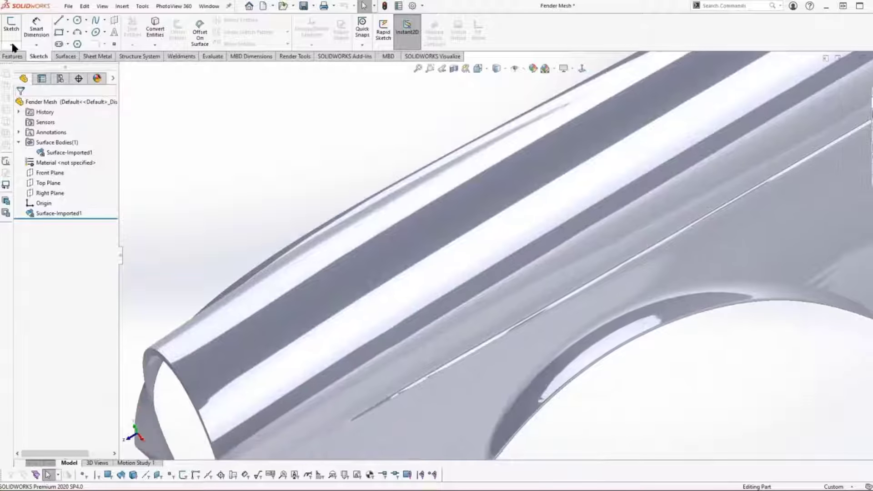
Step: Start a 3D sketch with the Spline tool in the Fender Mesh part and set its display style to Shaded With Edges
click(11, 44)
click(24, 68)
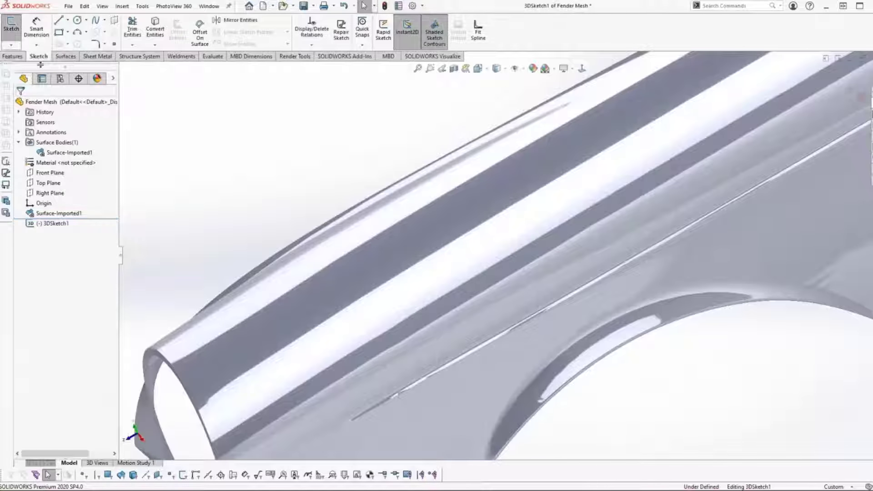
click(95, 21)
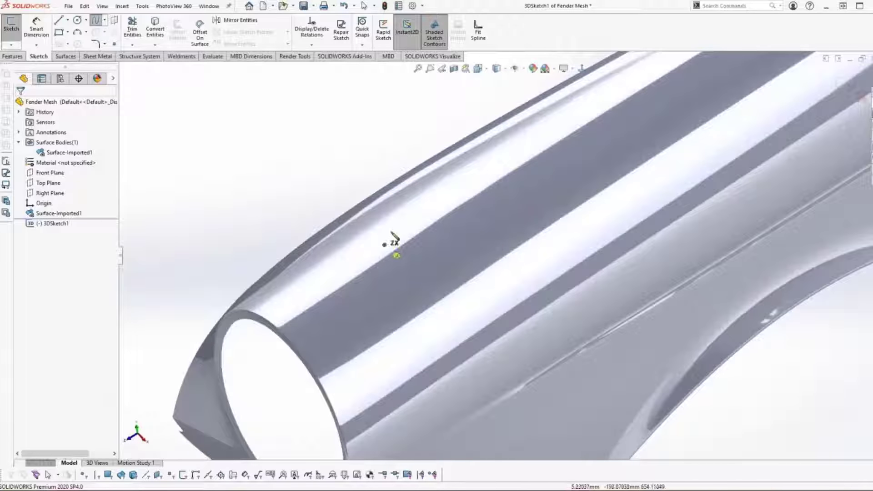
click(497, 69)
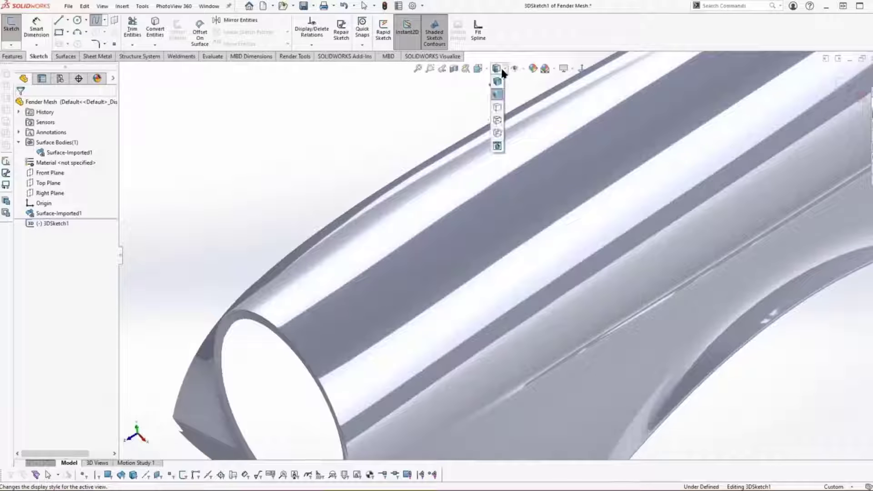
click(498, 82)
scroll(498, 142, down, 3)
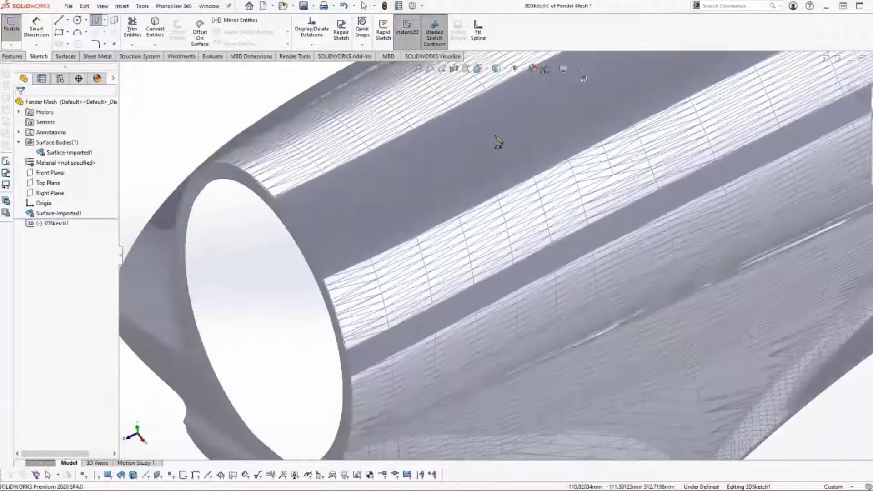
scroll(499, 142, down, 5)
scroll(495, 152, up, 5)
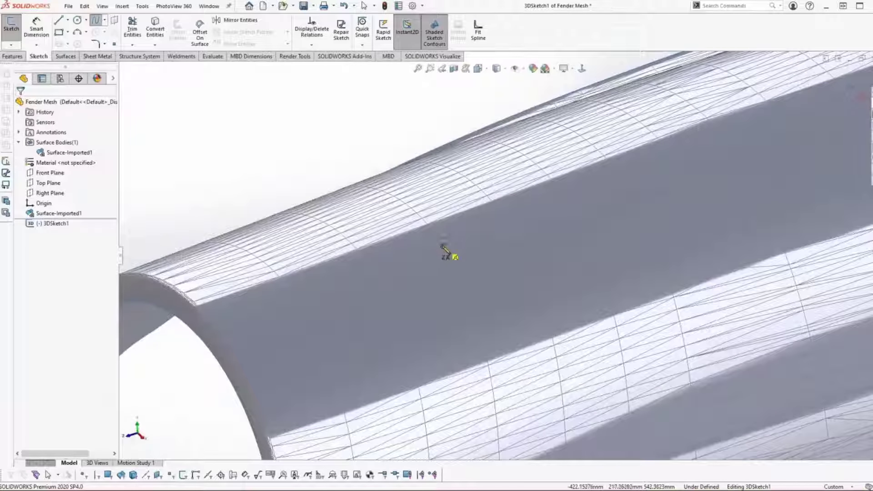
Step: Draw a six-point 3D spline through the mesh vertices along the dark upper band of the Fender Mesh surface
click(444, 244)
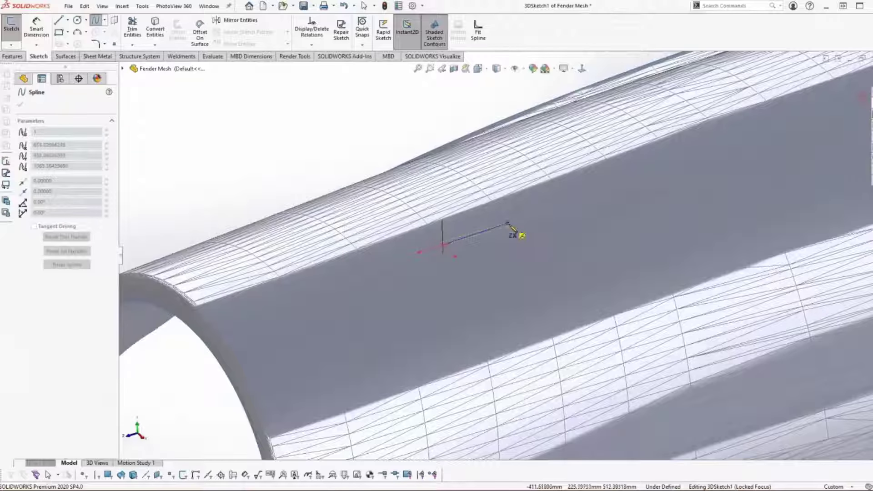
click(508, 223)
click(568, 203)
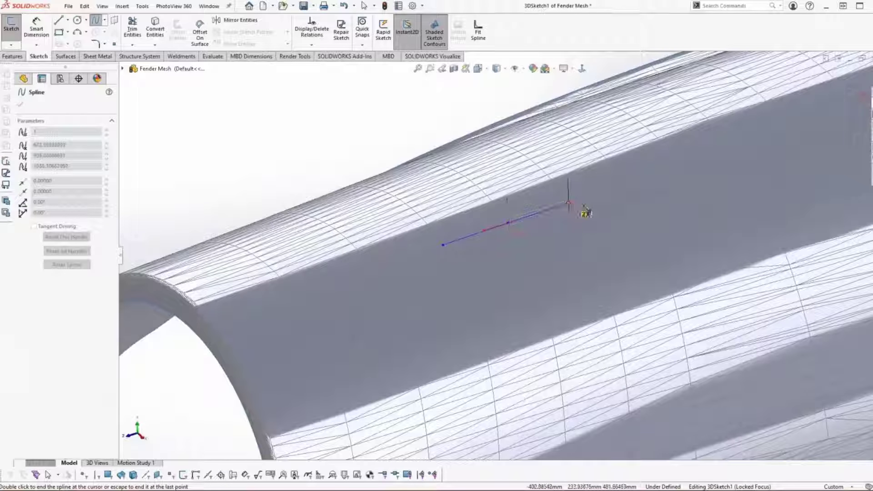
click(627, 185)
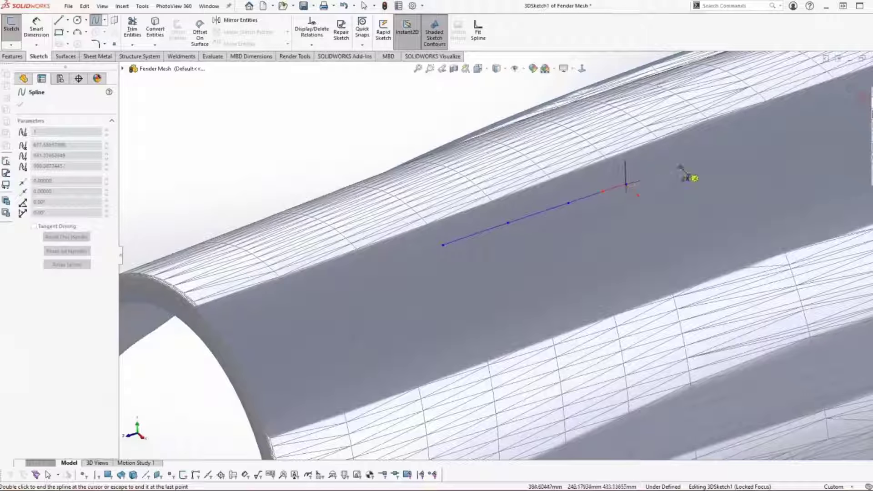
click(681, 167)
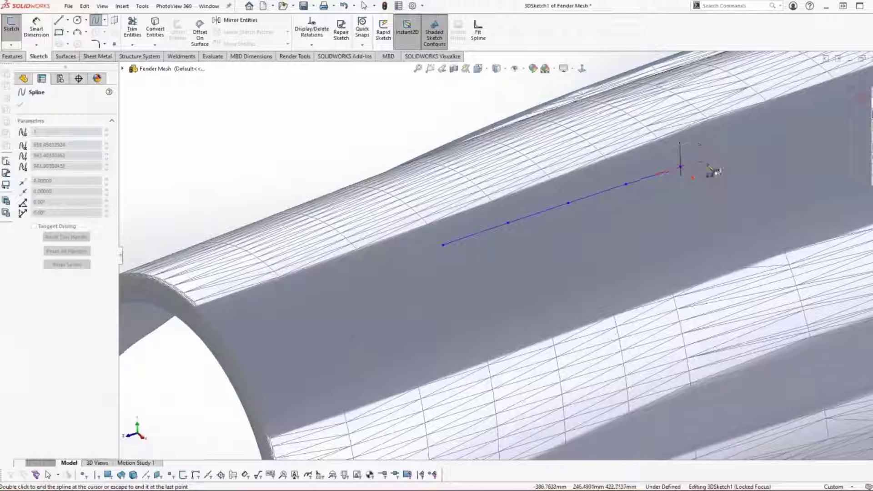
click(734, 150)
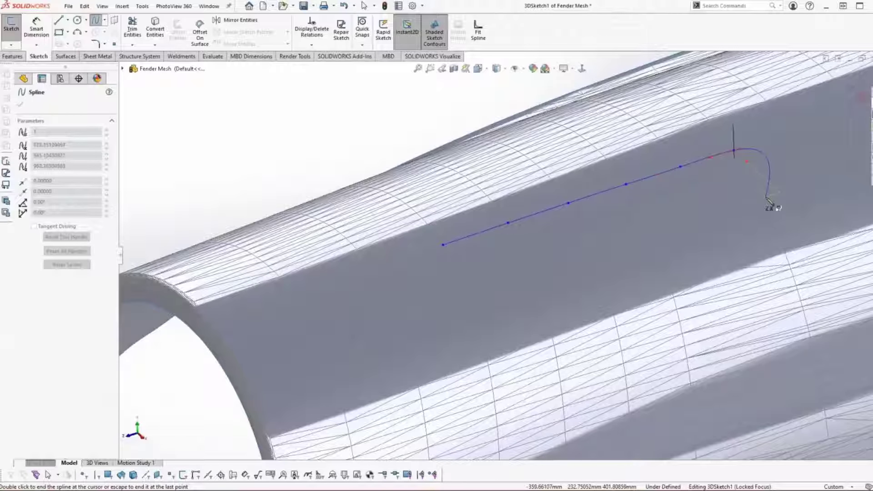
key(Escape)
key(Escape)
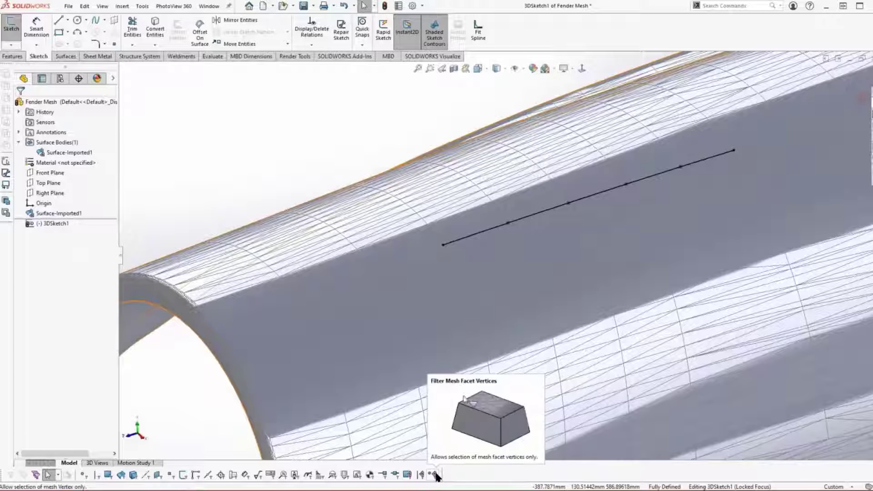
Step: Turn on the mesh facet selection filter and delete the coincident relation from the spline end point nearest the headlight opening
click(408, 476)
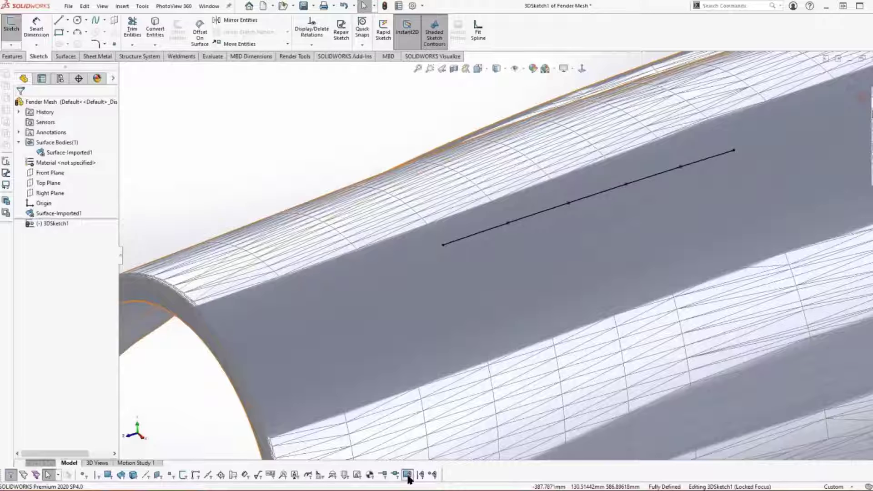
click(443, 244)
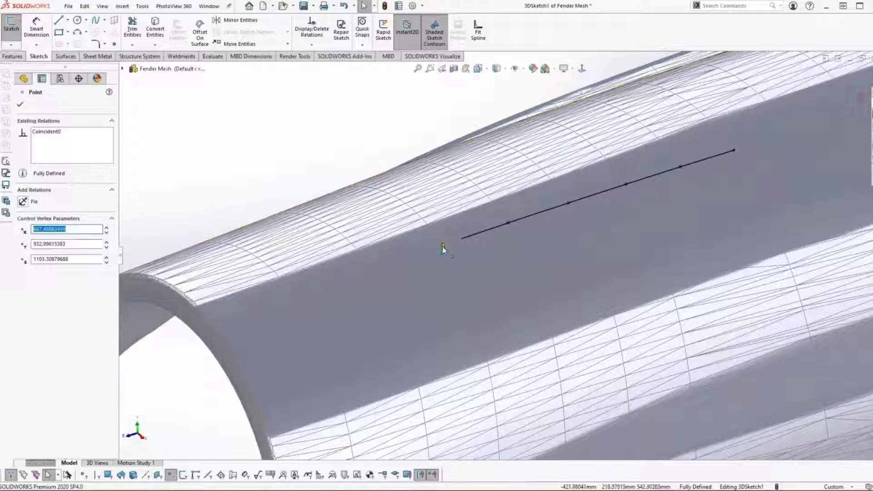
click(48, 133)
key(Delete)
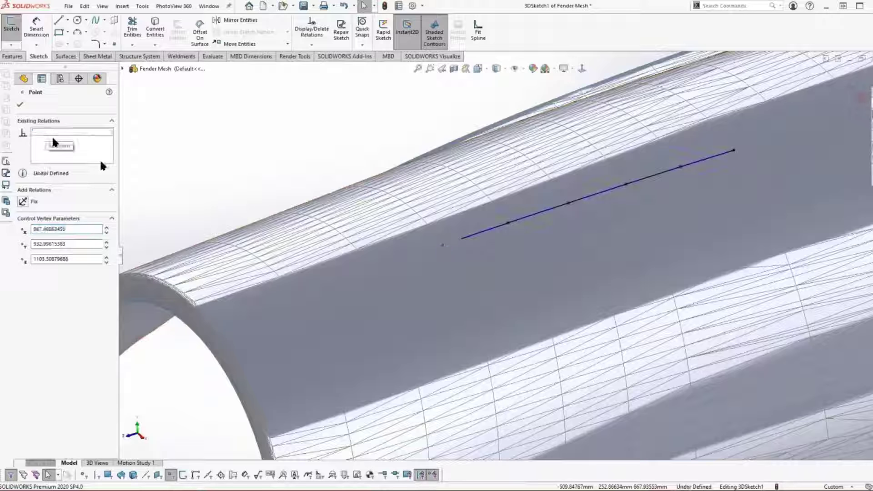
Step: Move the freed spline end point toward the headlight opening and make it coincident with the next facet vertex there
mouse_move(442, 248)
mouse_down()
mouse_move(403, 273)
mouse_move(370, 270)
mouse_move(376, 255)
mouse_move(382, 274)
mouse_move(369, 262)
mouse_move(367, 282)
mouse_move(380, 268)
mouse_up()
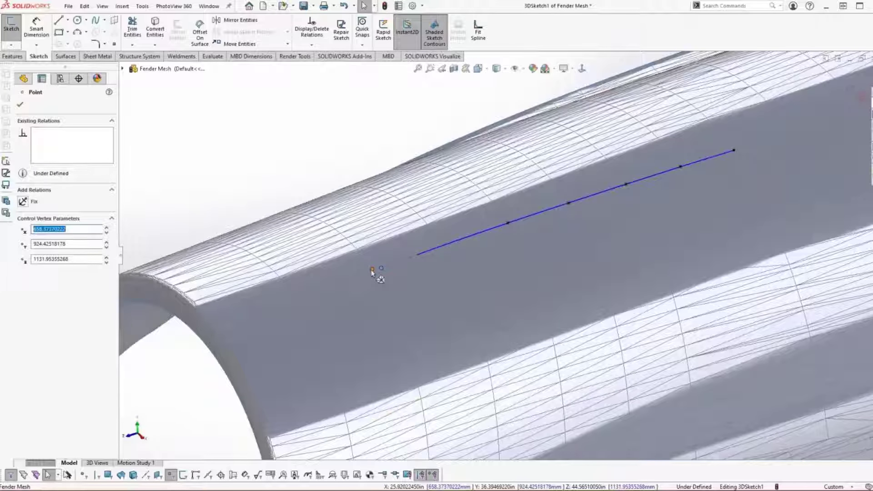
click(371, 269)
ctrl+click(371, 269)
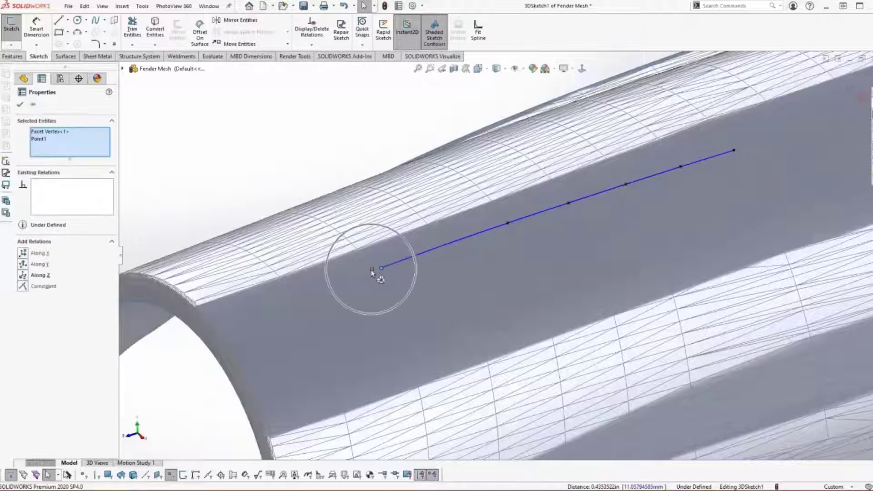
click(24, 288)
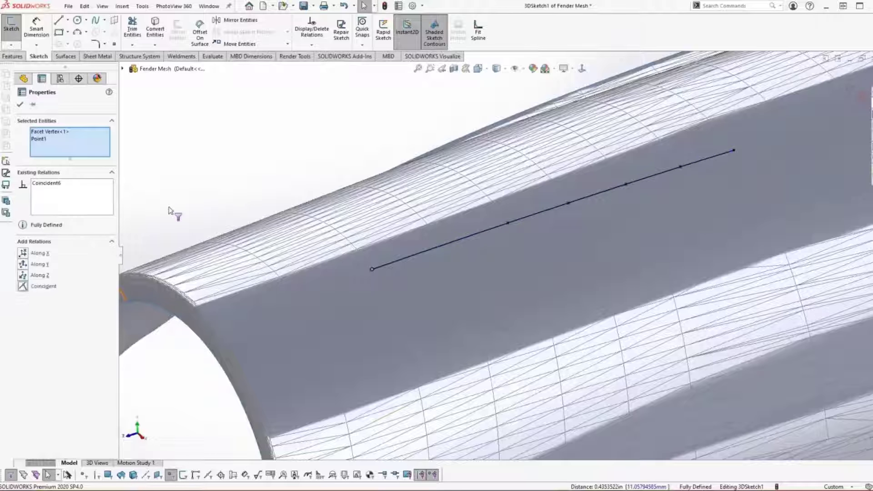
click(260, 171)
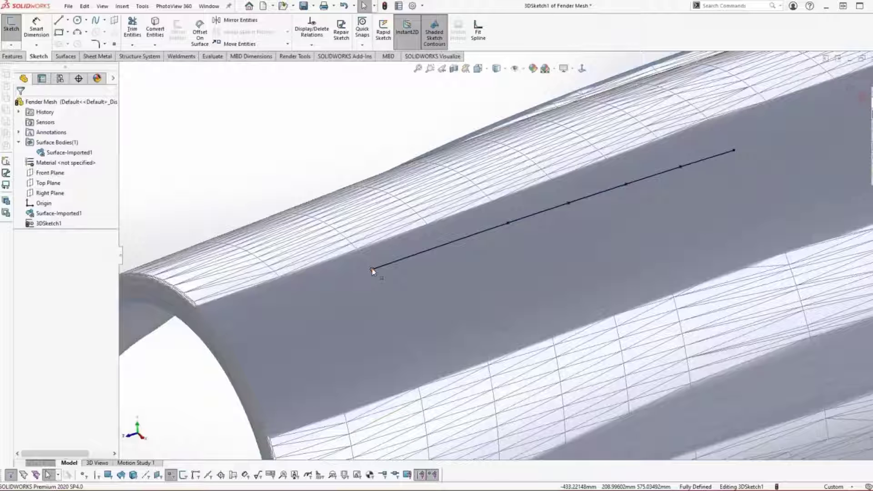
Step: Open Fender Mesh.STL with the import option set to Graphics Body
click(68, 6)
click(79, 33)
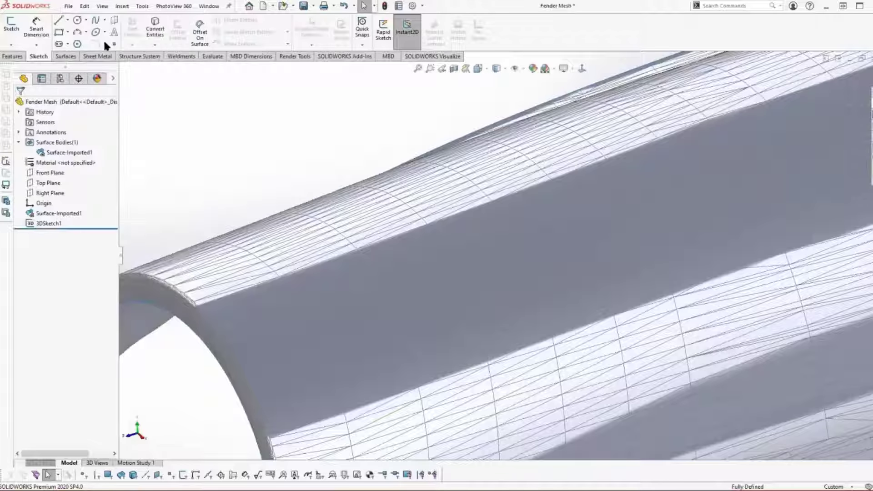
click(275, 169)
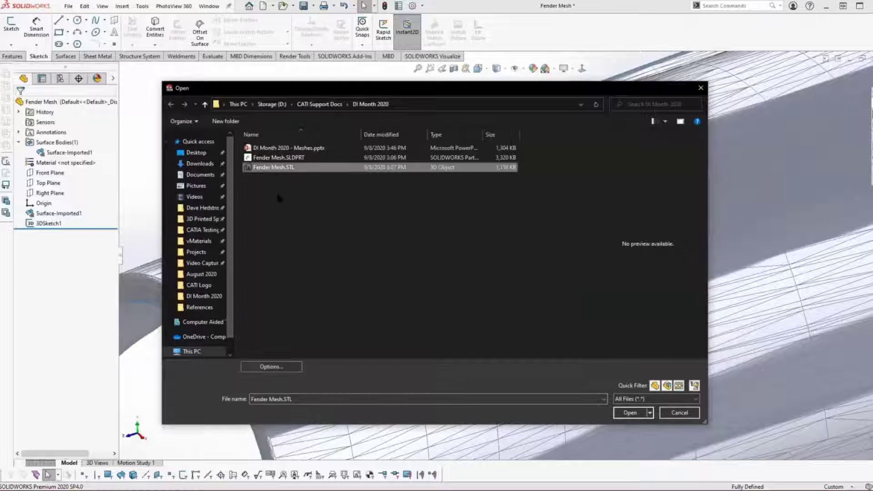
click(274, 364)
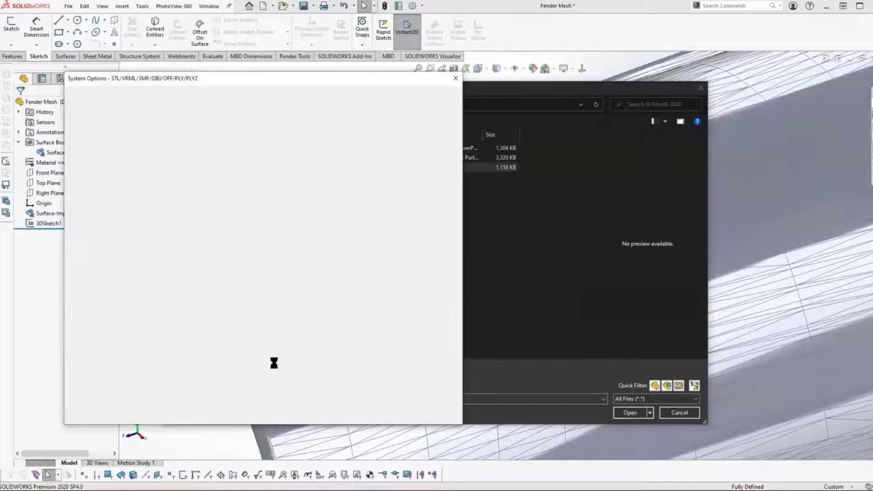
click(162, 155)
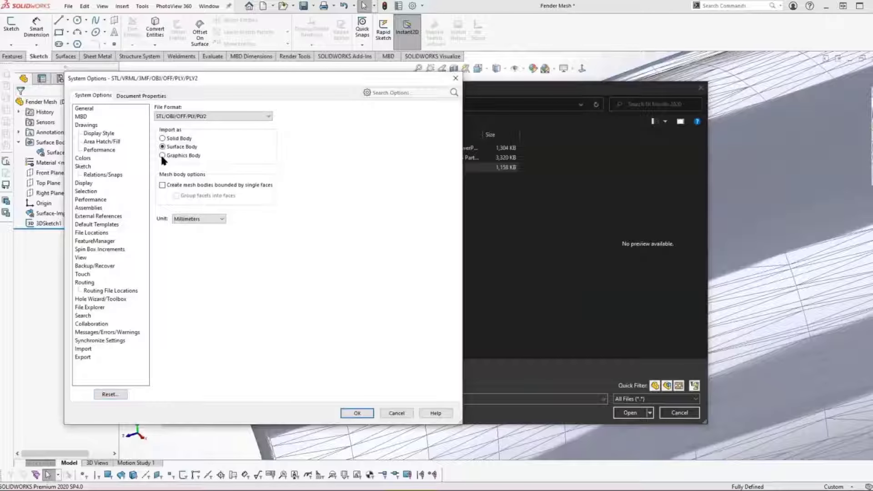
click(357, 413)
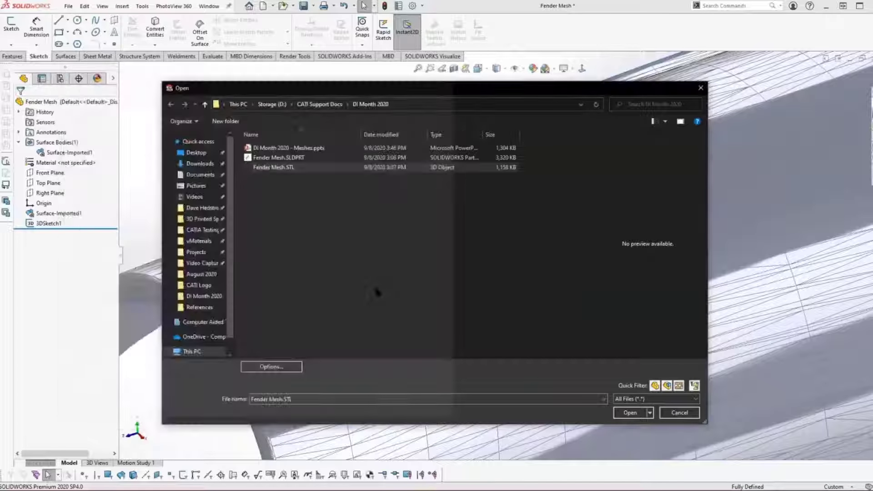
click(631, 412)
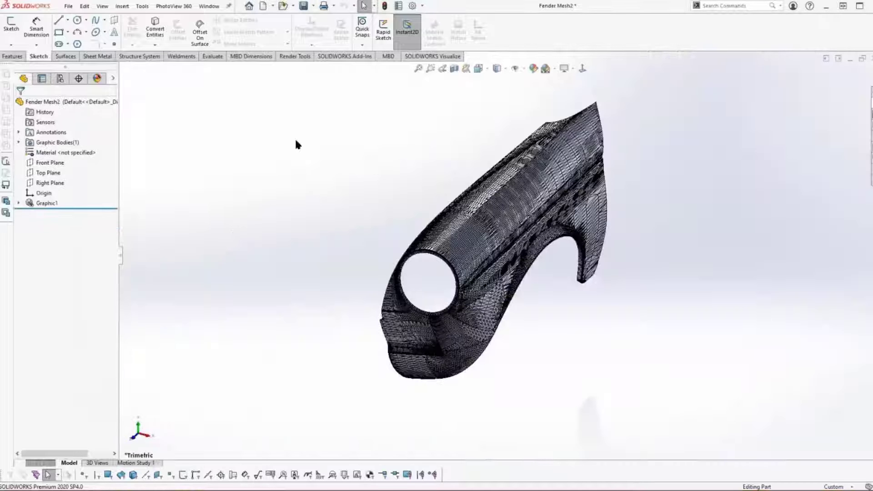
Step: Convert the Graphic (Open) -1 body to a mesh body with facets grouped into faces, and list the part's surface bodies
middle_drag(344, 157, 364, 158)
scroll(362, 159, down, 1)
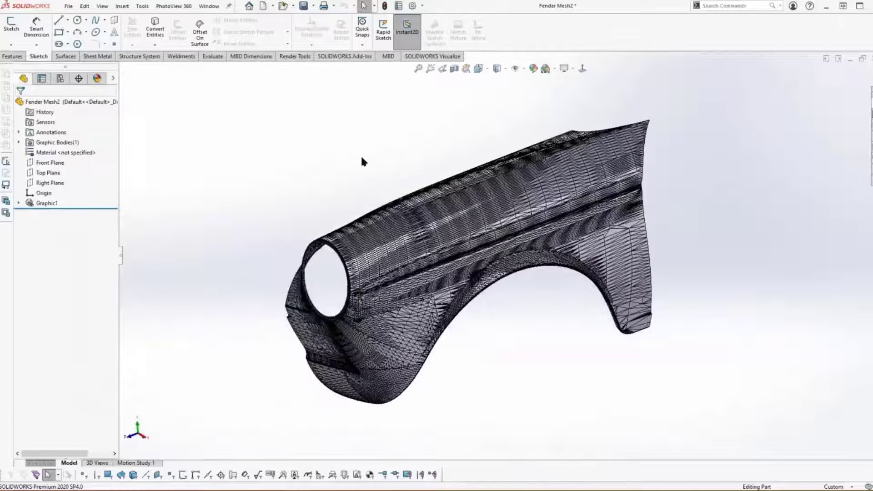
scroll(362, 158, down, 2)
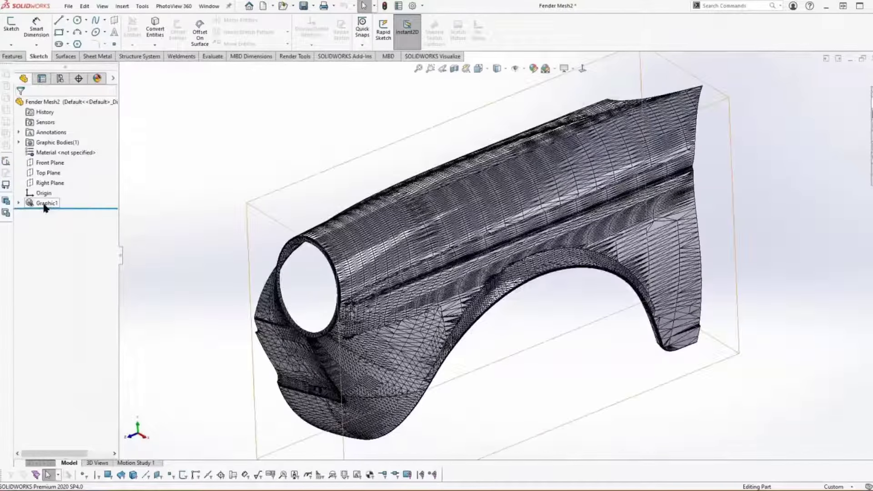
click(46, 203)
click(18, 142)
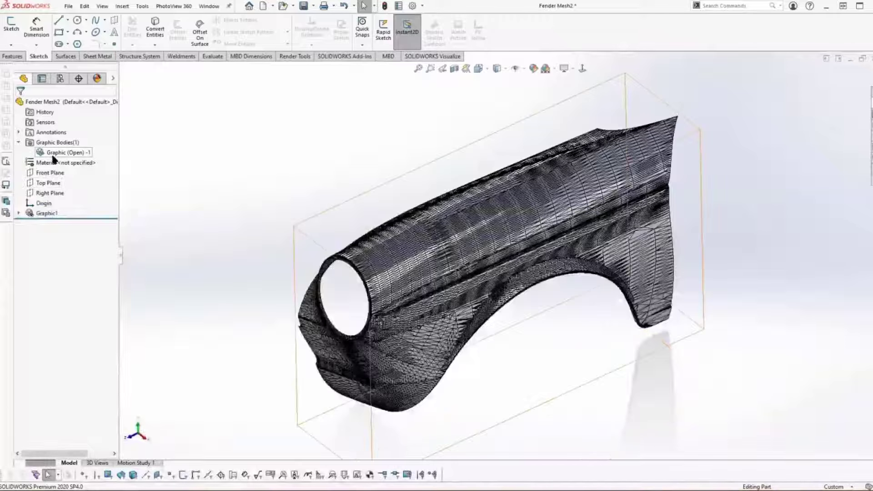
right_click(54, 159)
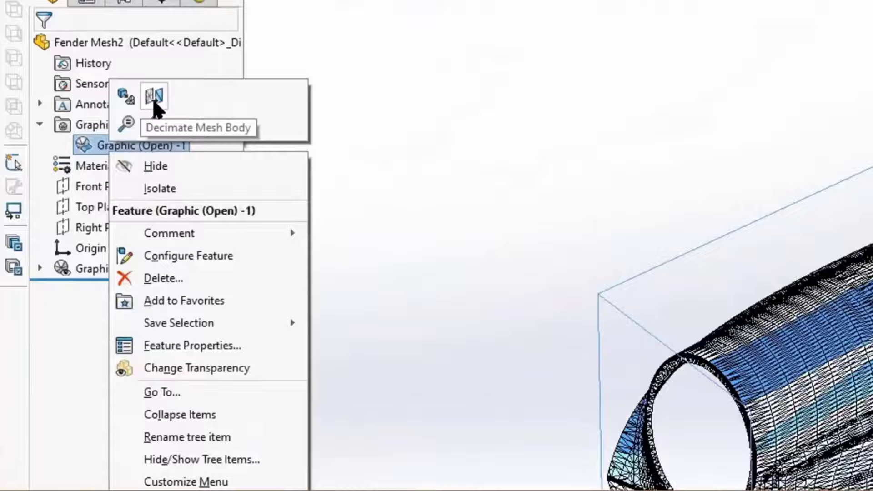
click(122, 108)
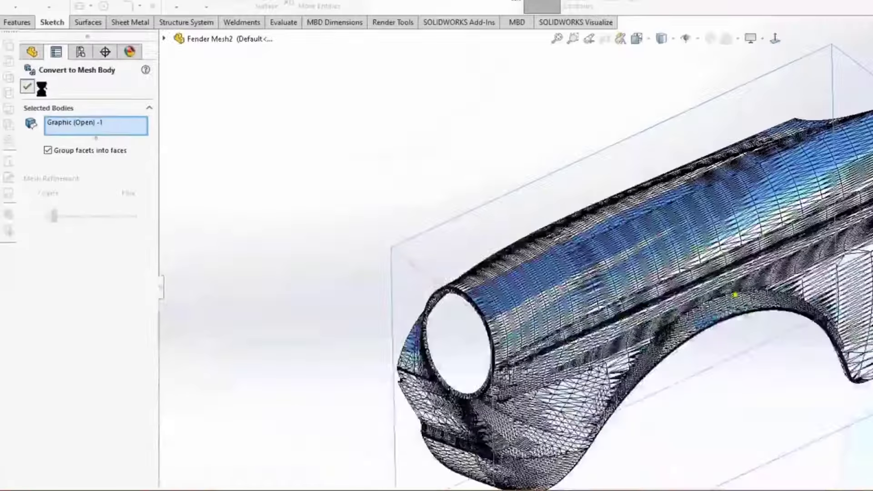
click(44, 49)
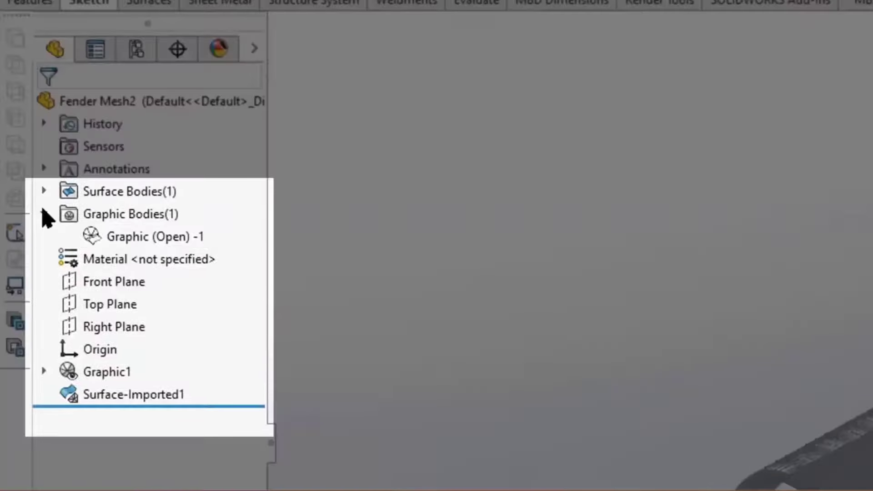
click(44, 190)
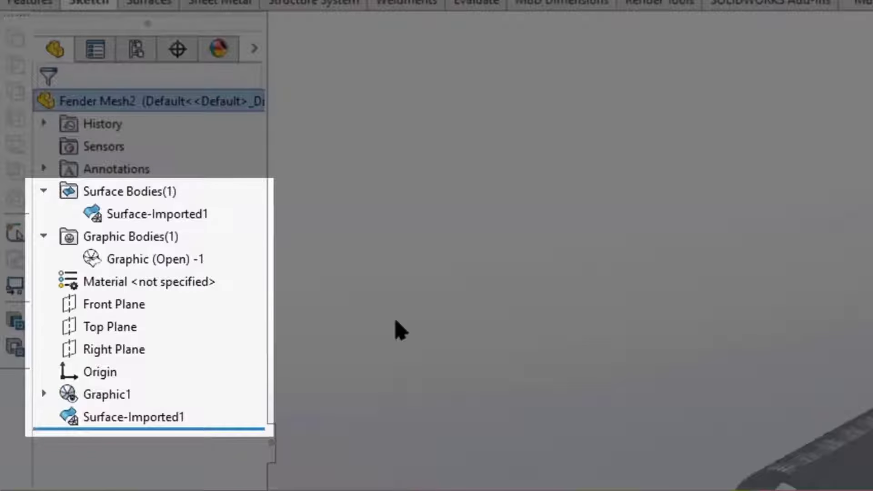
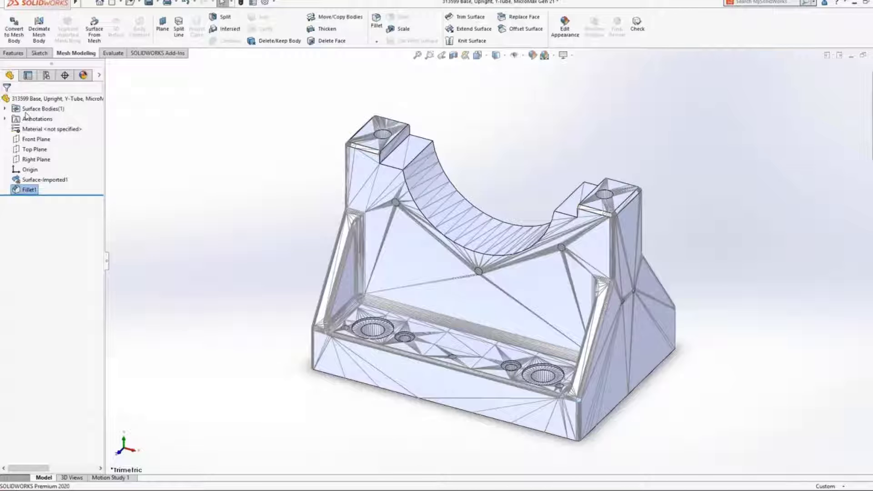
Step: Offset the curved saddle face of the upright base by 5 mm, with the offset direction reversed into the body
click(445, 201)
click(510, 29)
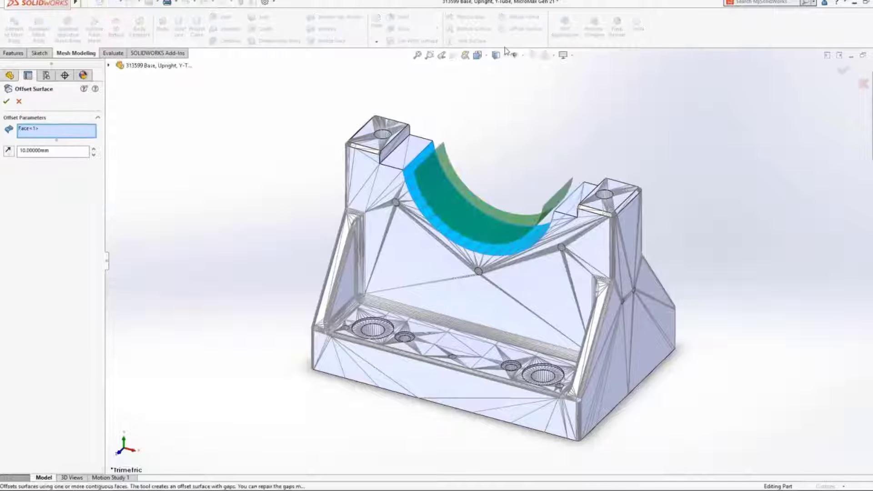
drag(50, 150, 21, 159)
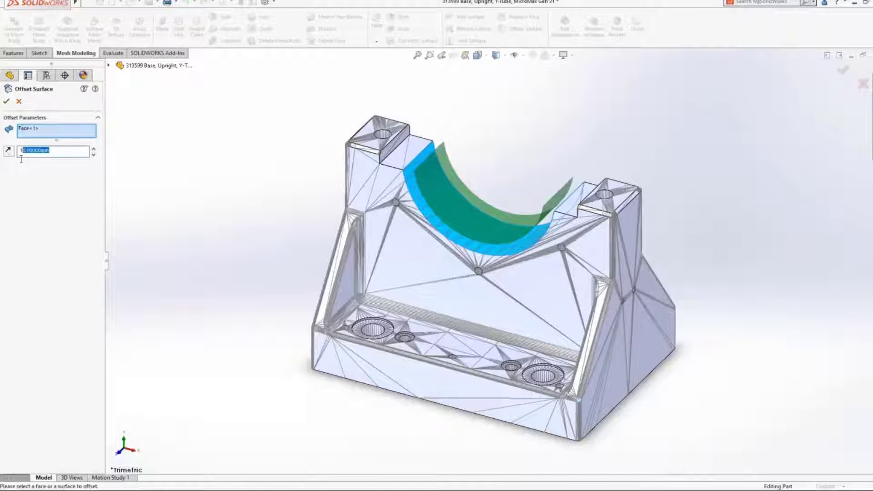
text(5)
key(Return)
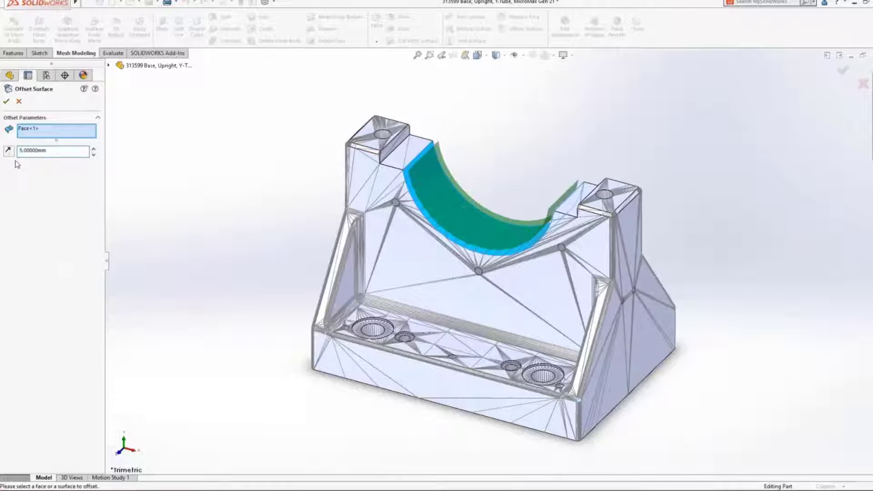
click(10, 154)
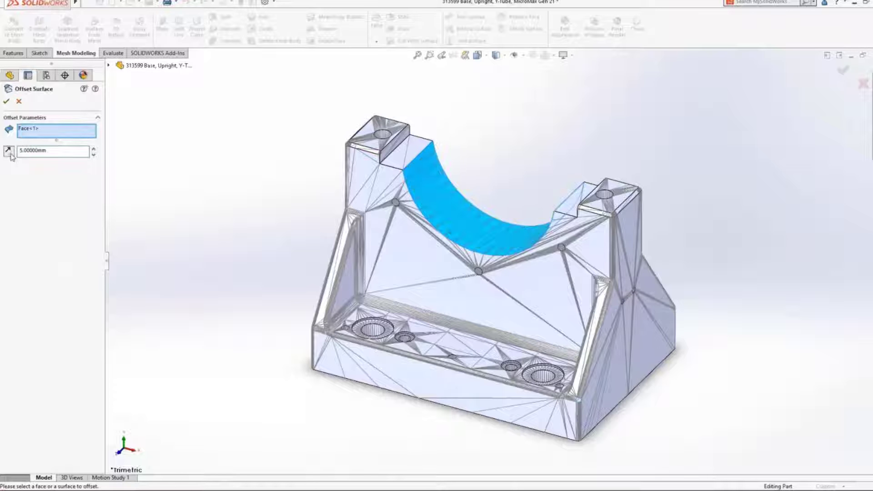
click(7, 101)
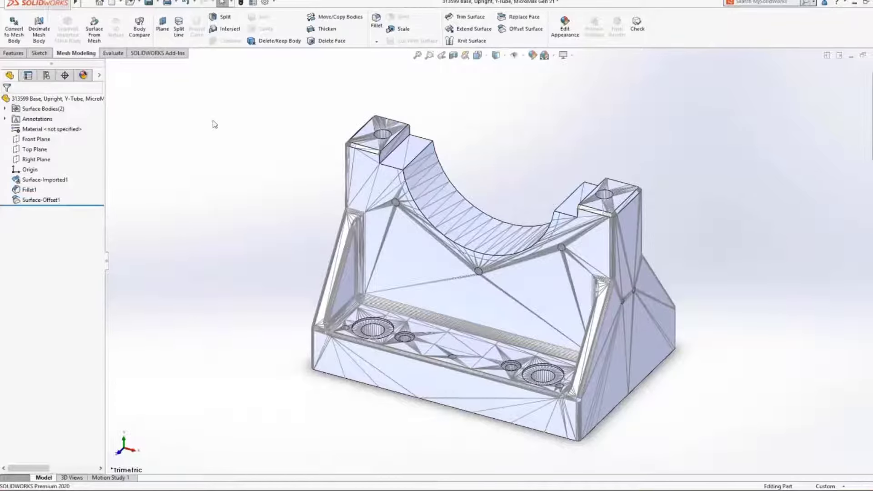
Step: Extend the offset saddle surface linearly by a distance of 5 mm
click(473, 29)
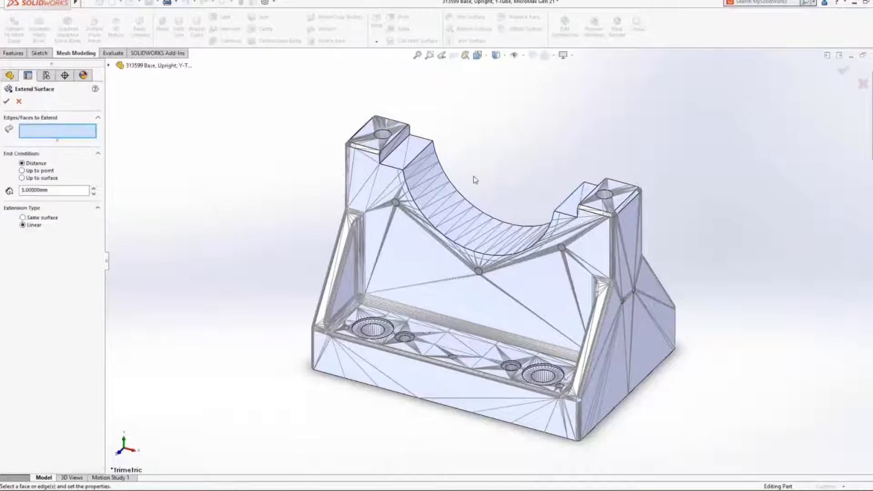
right_click(468, 213)
click(488, 244)
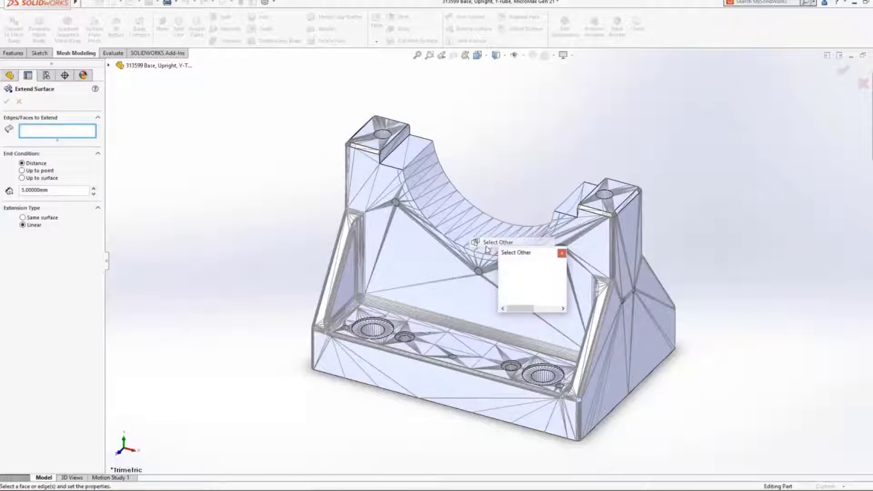
click(502, 263)
right_click(501, 262)
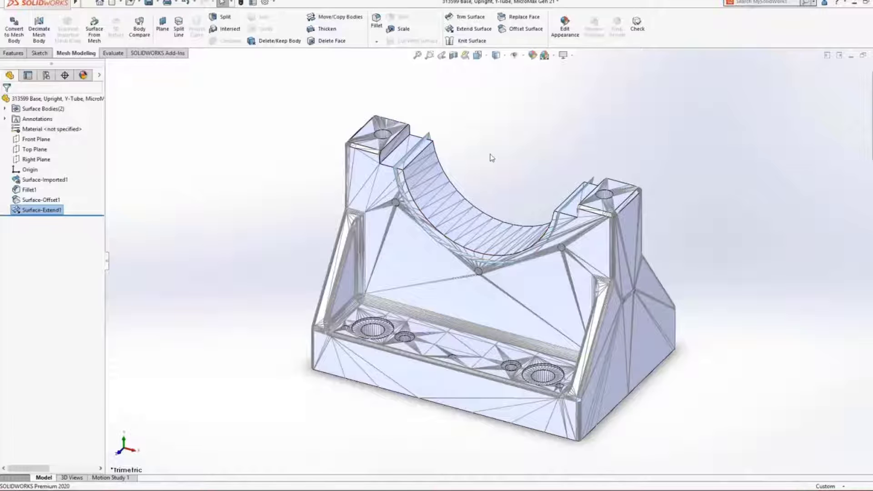
Step: Mutually trim the base body and the extended surface, removing the original saddle face and the surface's overhanging border
click(469, 16)
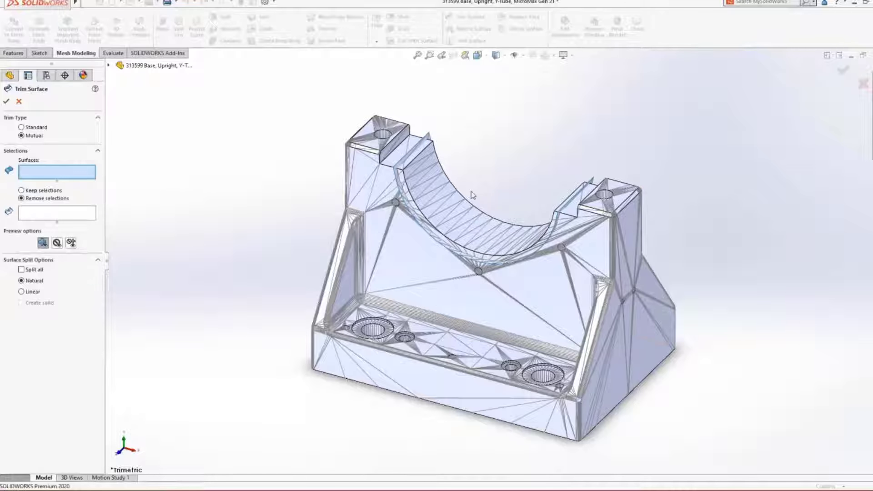
click(419, 148)
click(382, 165)
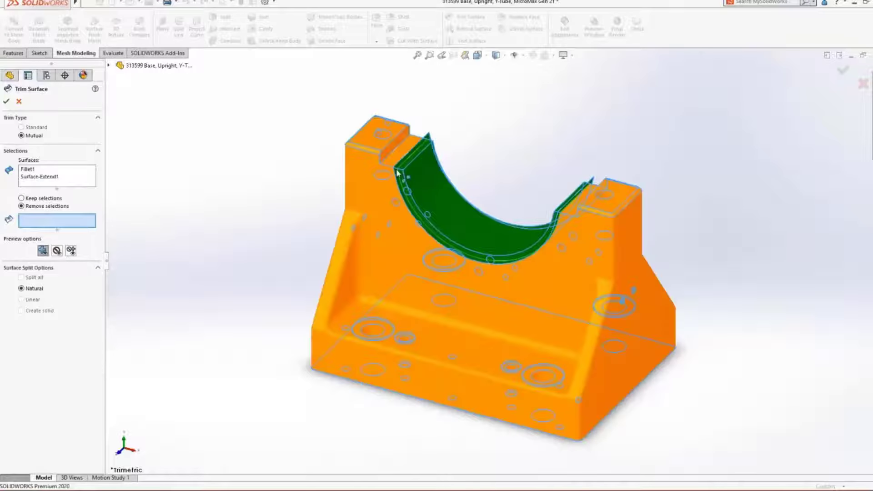
click(425, 165)
click(419, 147)
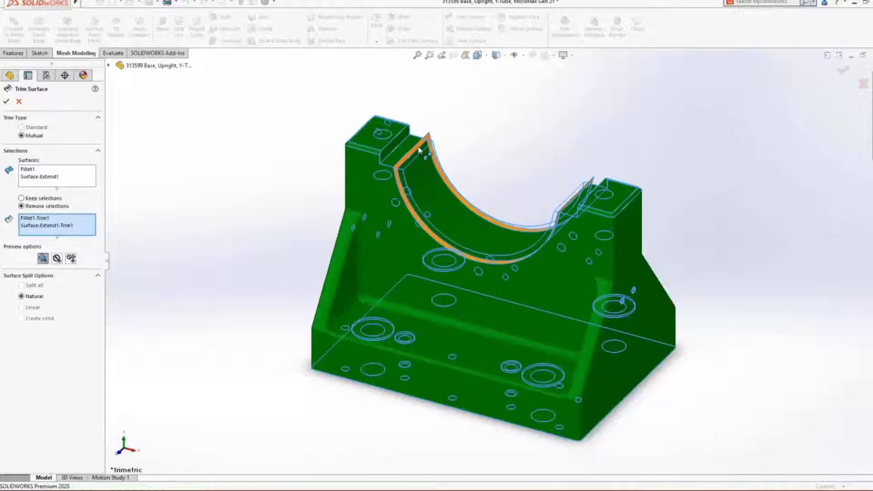
key(Return)
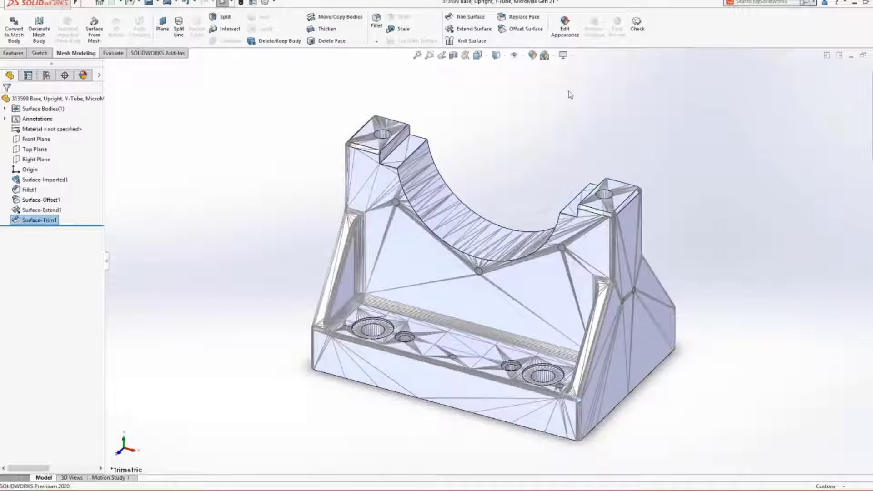
Step: Check all bodies for invalid faces, invalid edges and open surfaces, and inspect the listed open surface up close
click(637, 25)
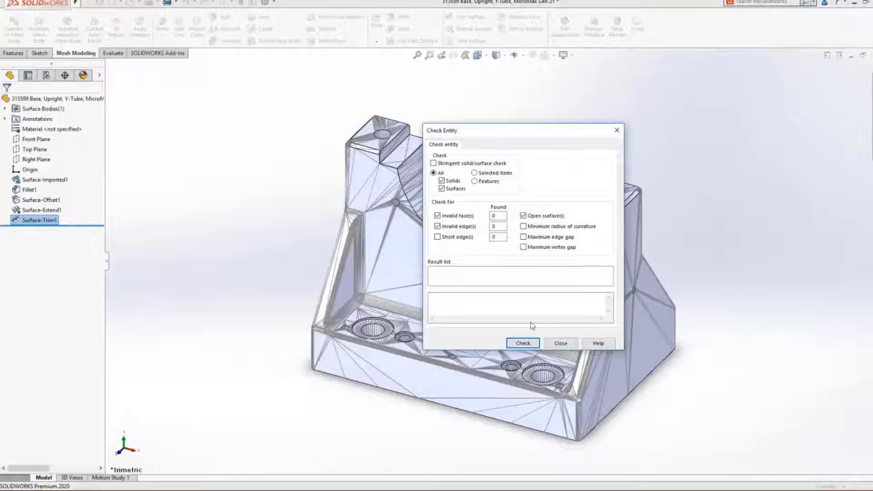
click(523, 343)
click(466, 271)
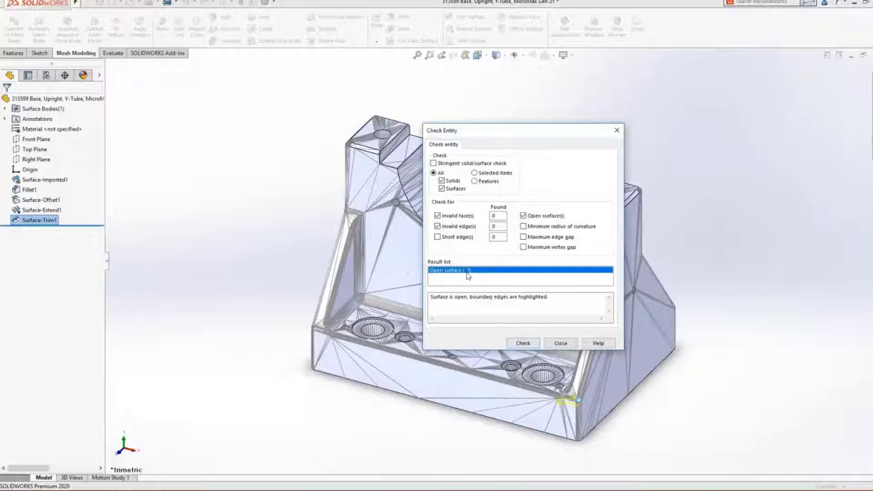
click(429, 54)
drag(446, 446, 746, 245)
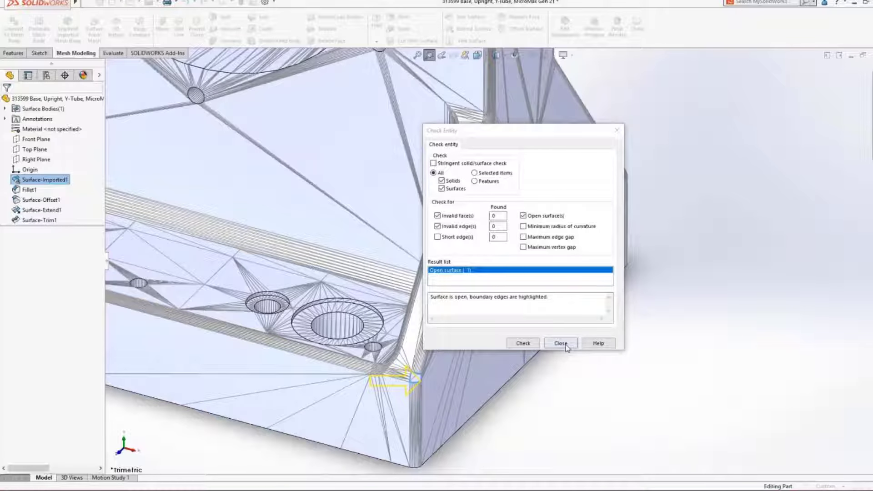
click(564, 344)
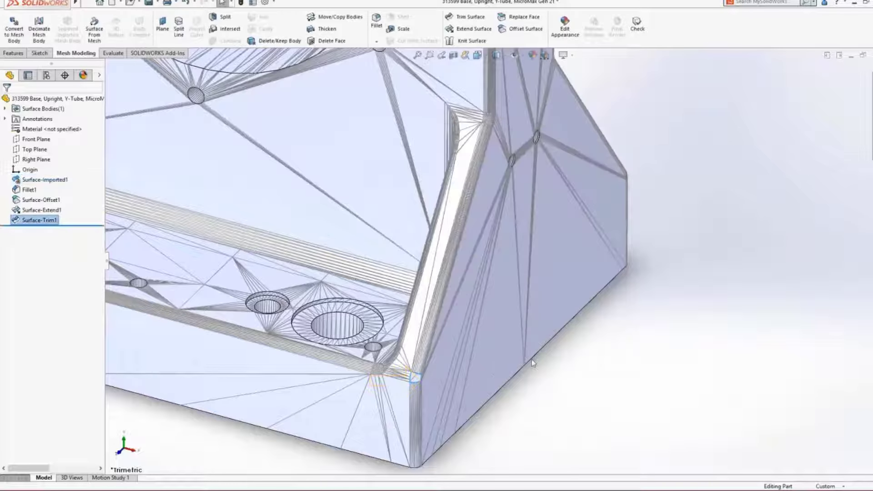
Step: Close the open gap at the base's front corner by deleting the hole bounded by its edge
right_click(421, 377)
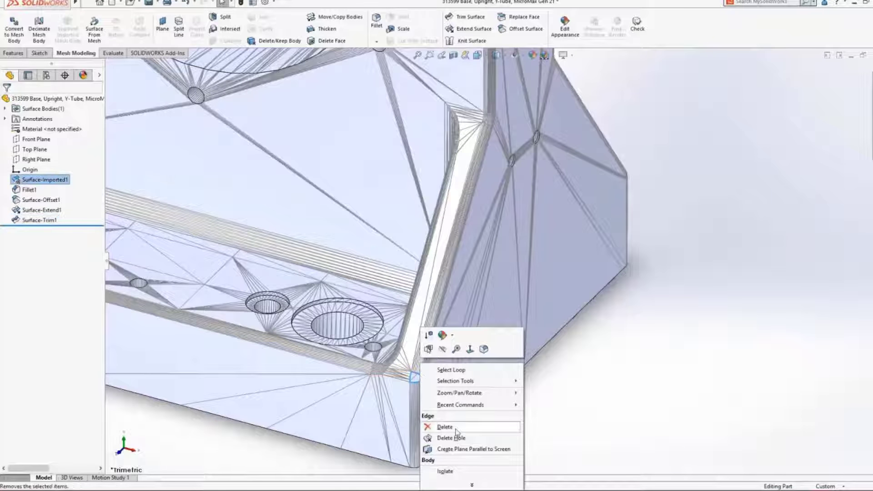
click(448, 438)
click(473, 450)
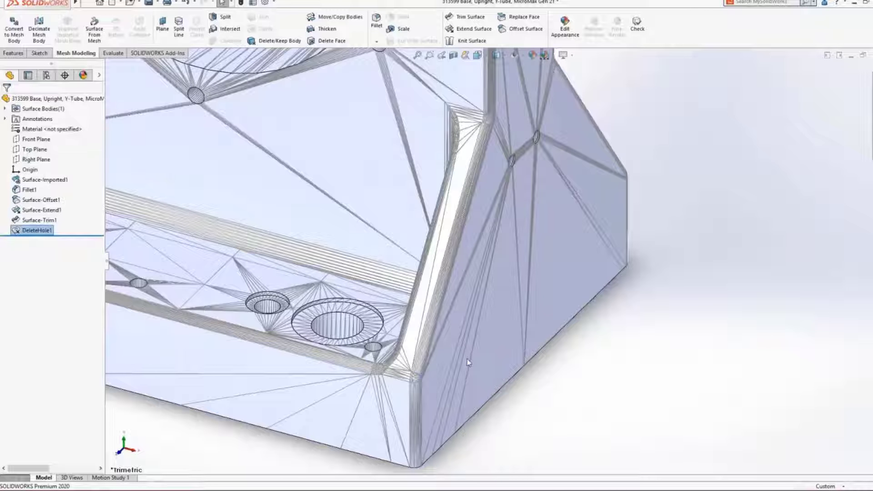
Step: Delete and fill the four faces of the two small holes on the base's side wall
click(333, 41)
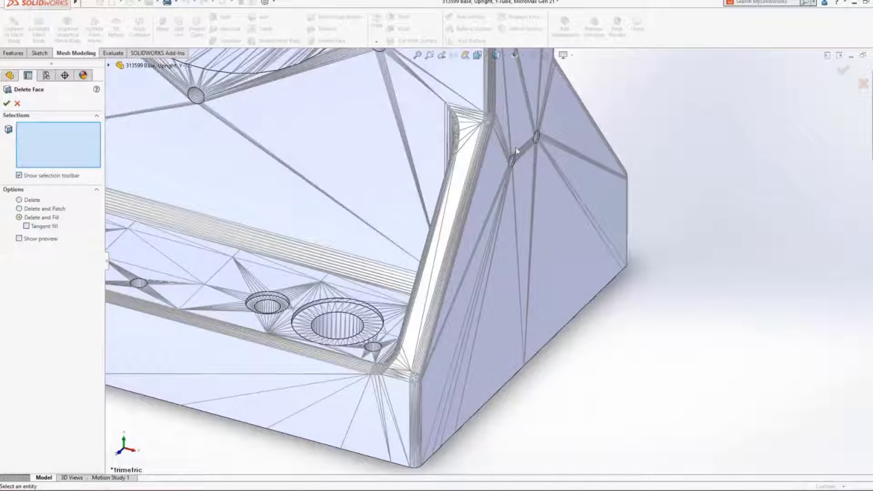
click(537, 139)
click(536, 137)
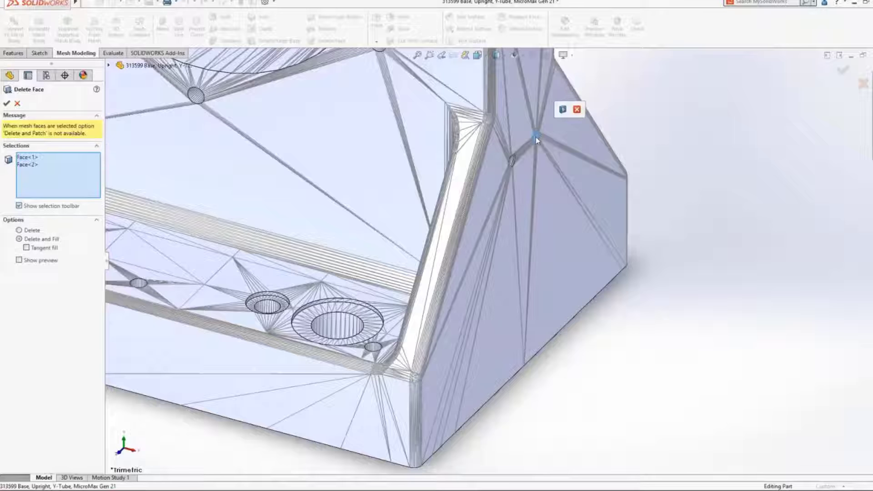
click(512, 161)
click(511, 162)
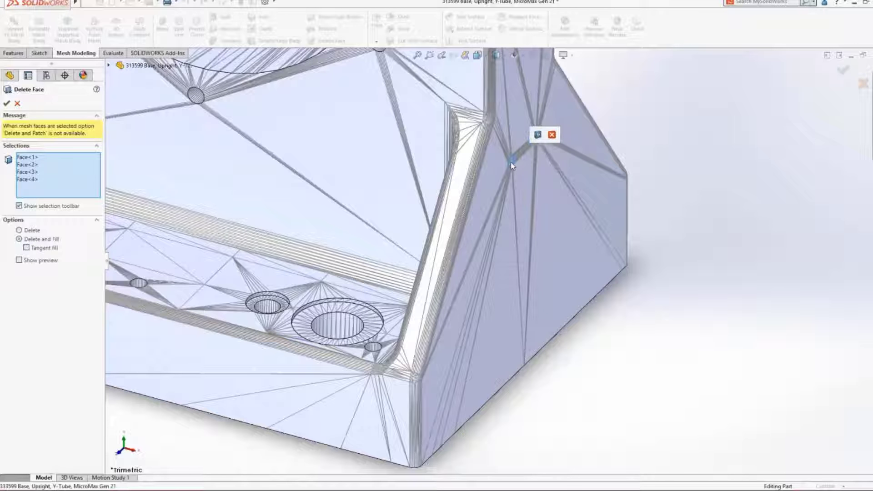
click(520, 172)
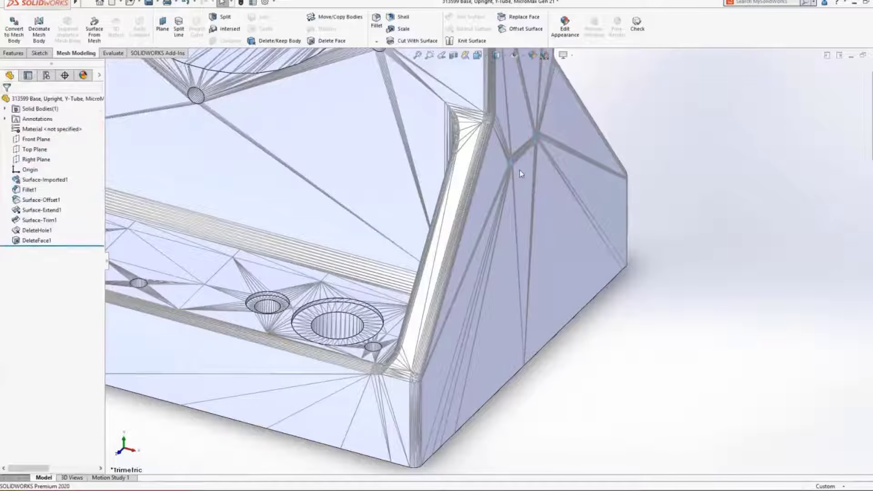
key(f)
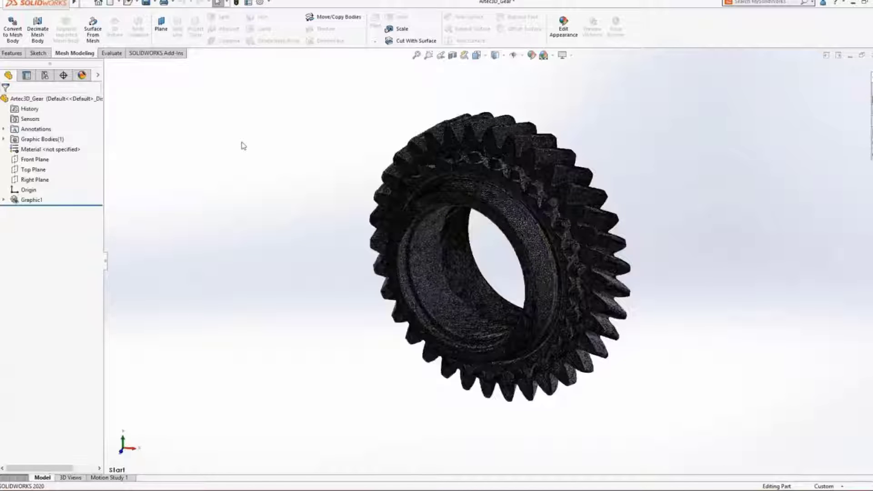
Step: Decimate the Artec3D_Gear graphics body with a 50 % facet reduction
click(34, 23)
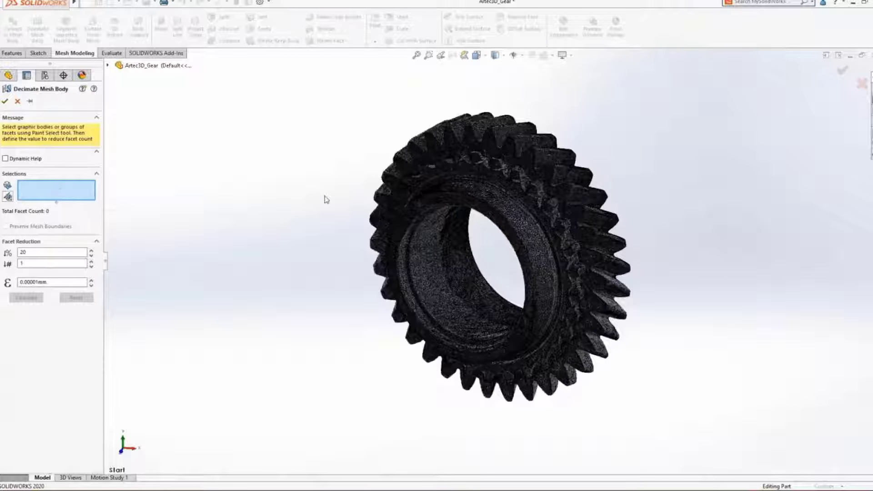
click(398, 213)
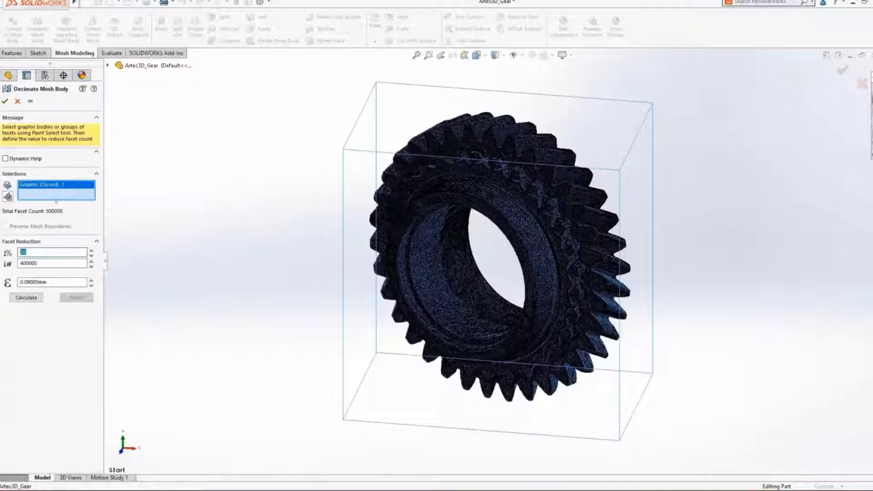
text(50)
key(Tab)
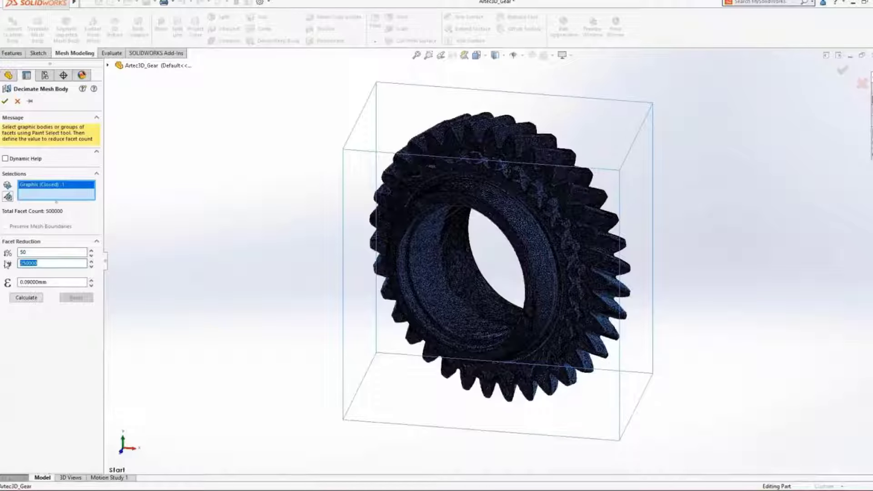
click(26, 298)
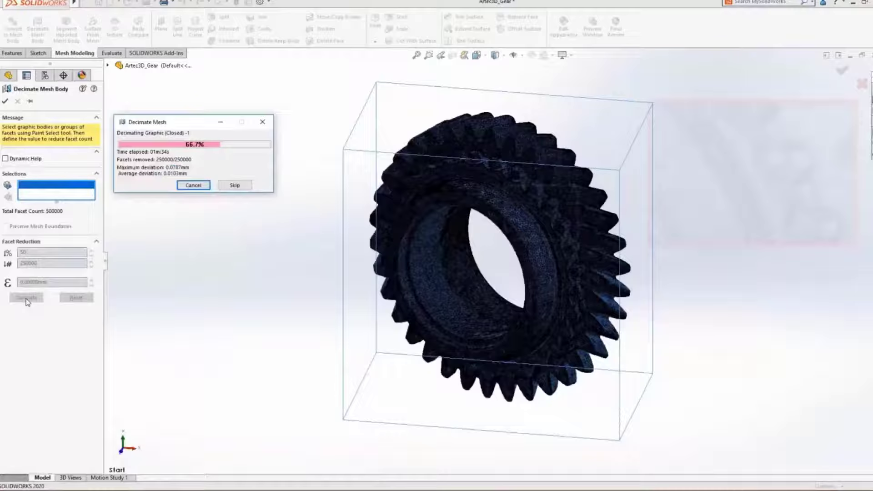
click(234, 187)
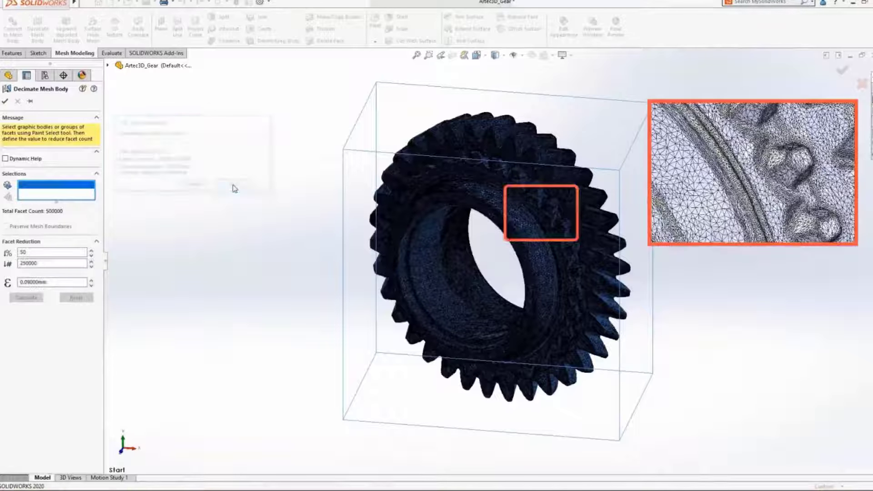
click(5, 102)
Step: Create a reference axis from the gear bore as a cylindrical face, tangent-selecting its facets with a 7.20° angle tolerance
click(12, 53)
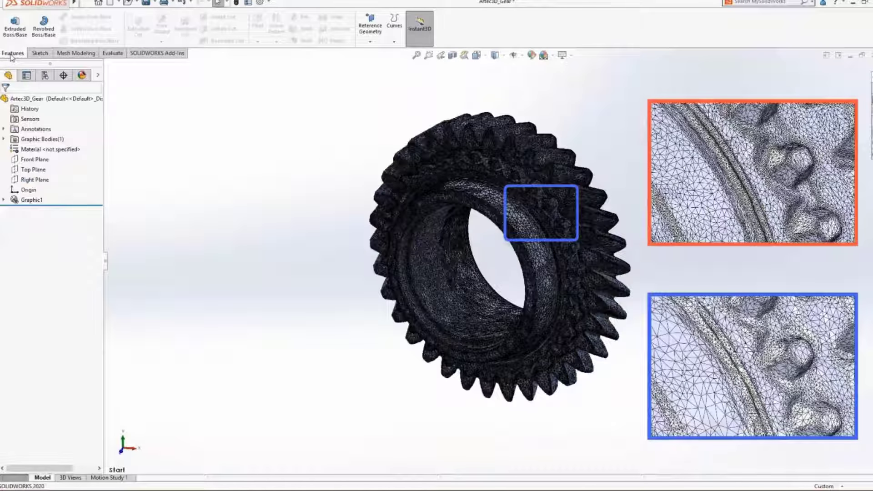
click(370, 23)
click(376, 65)
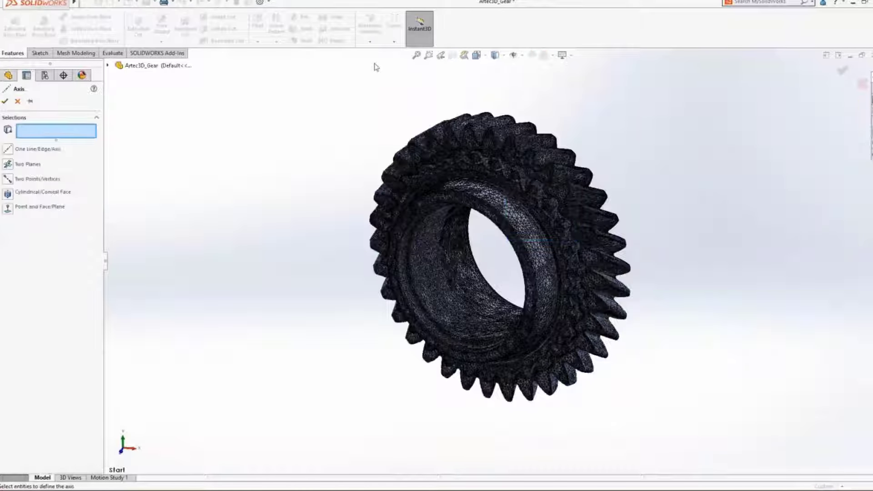
click(8, 194)
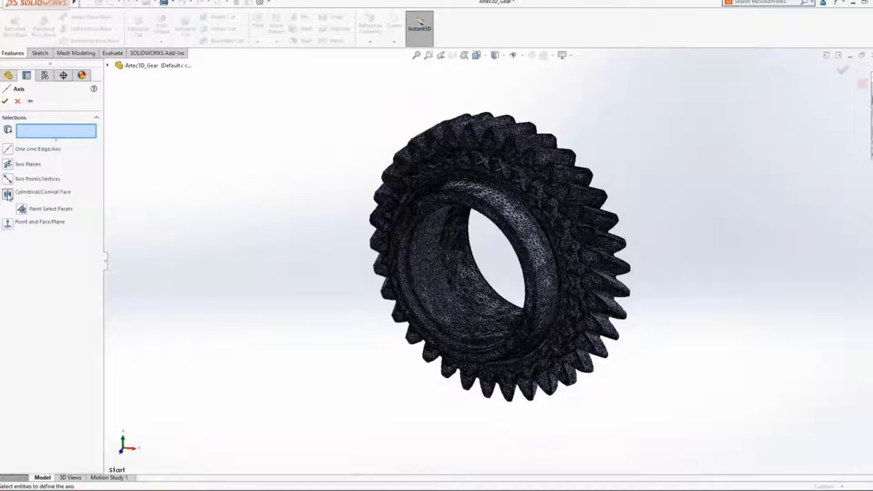
scroll(494, 317, down, 3)
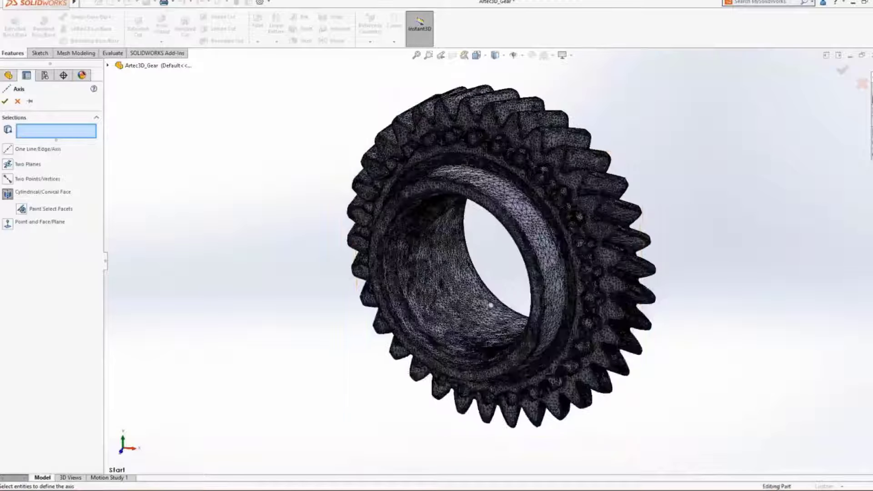
scroll(424, 343, down, 3)
right_click(423, 343)
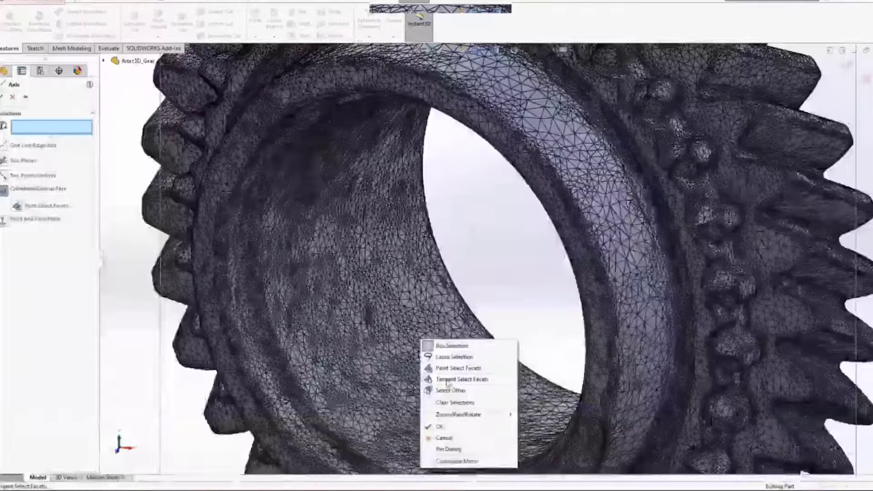
click(447, 380)
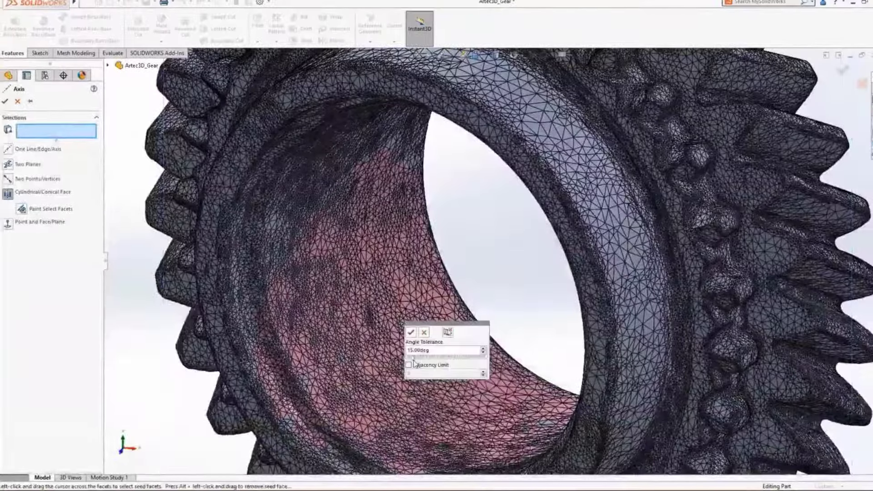
middle_drag(439, 219, 651, 208)
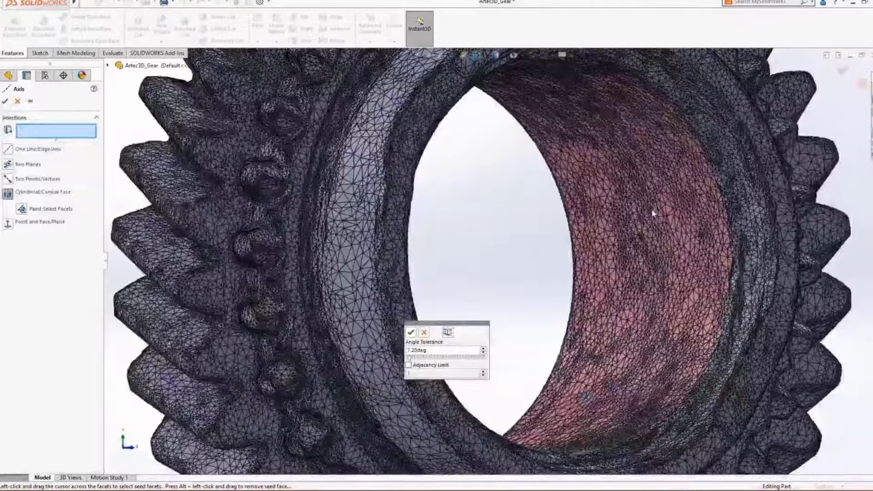
click(653, 213)
click(411, 332)
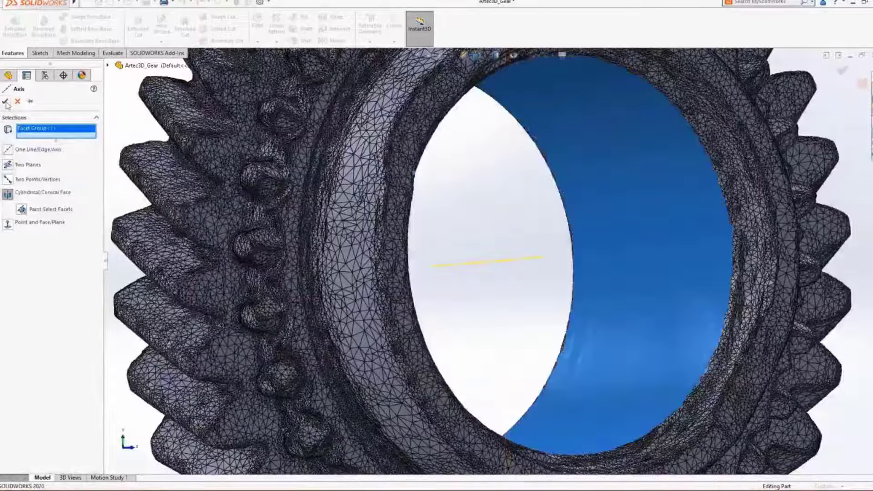
click(6, 102)
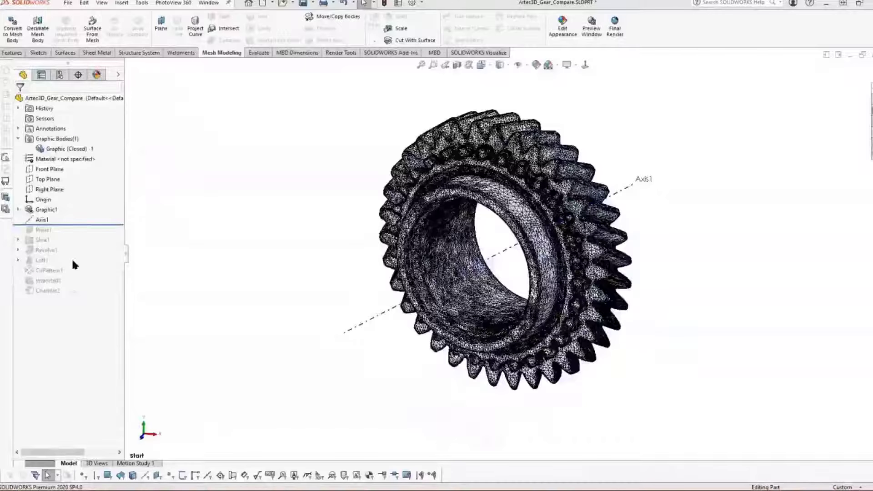
Step: Roll the feature history forward past Plane1, review its defining references, and return to the Start view orientation
drag(78, 225, 76, 232)
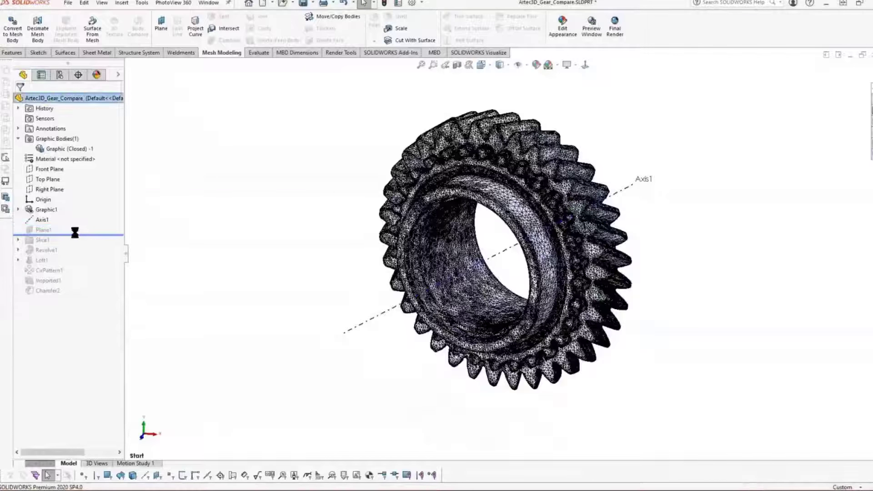
click(44, 230)
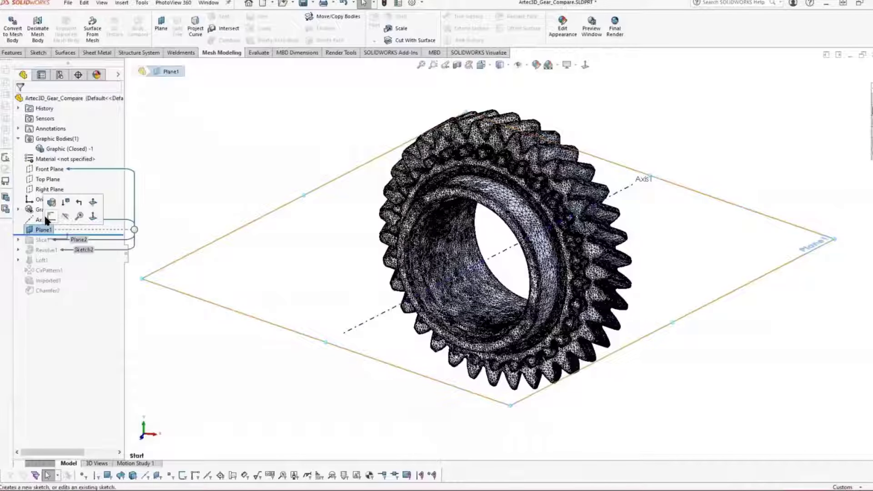
click(51, 204)
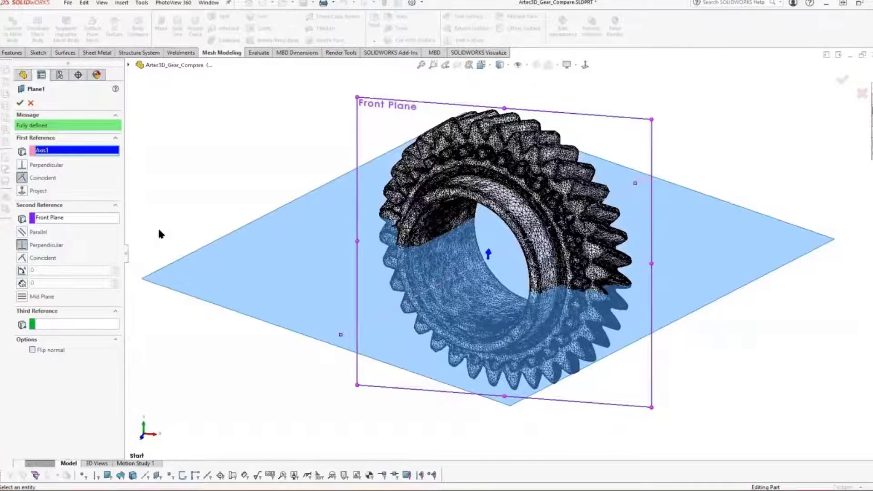
click(19, 102)
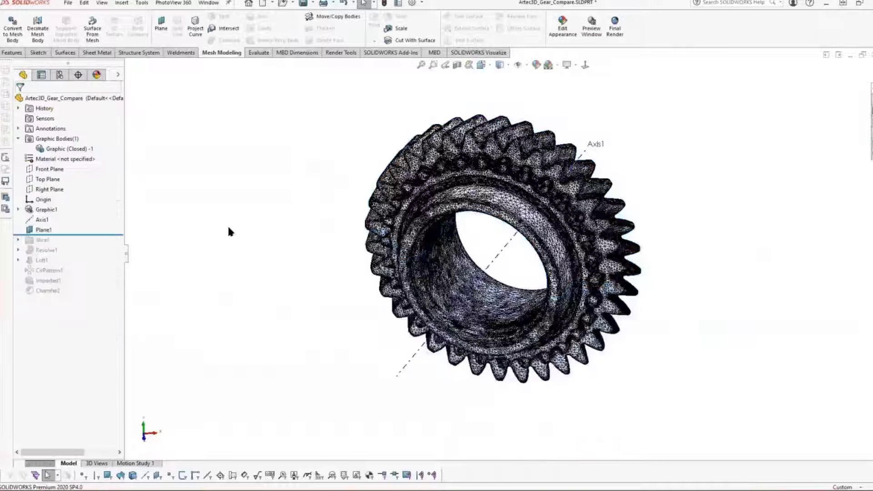
key(space)
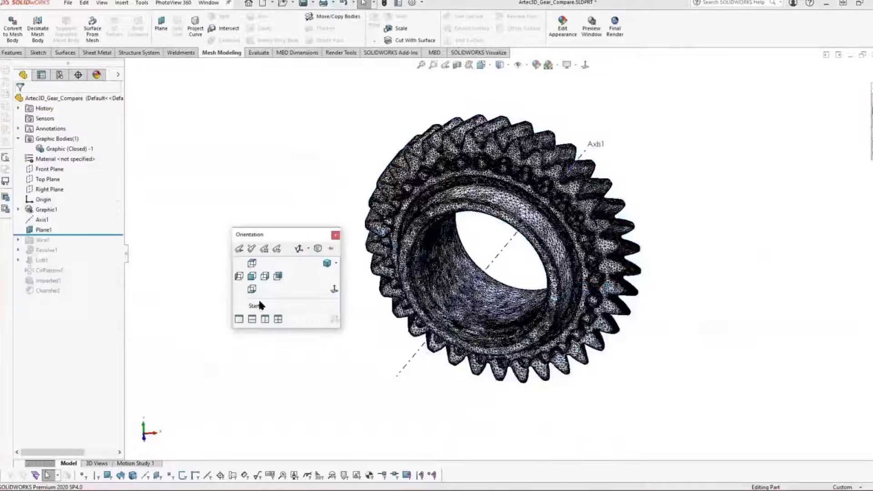
click(258, 299)
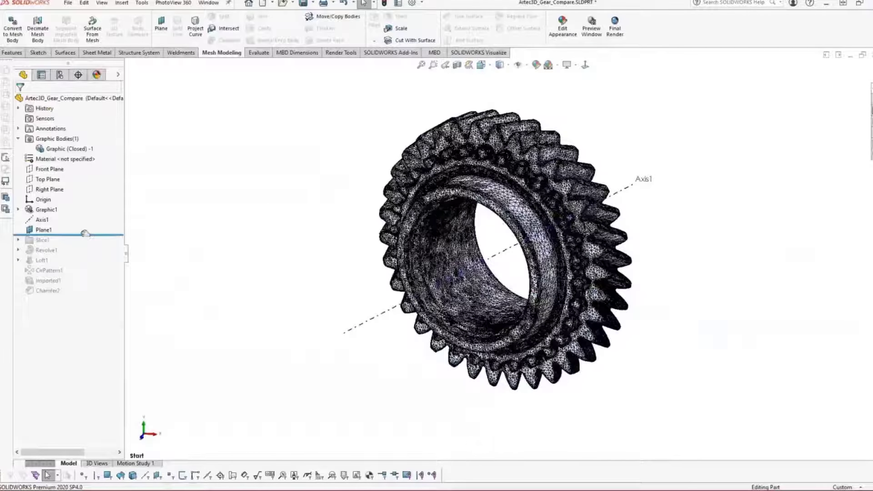
Step: Roll the history forward past Slice1 and show its Sketch1 cross-section on the gear mesh
drag(86, 235, 84, 269)
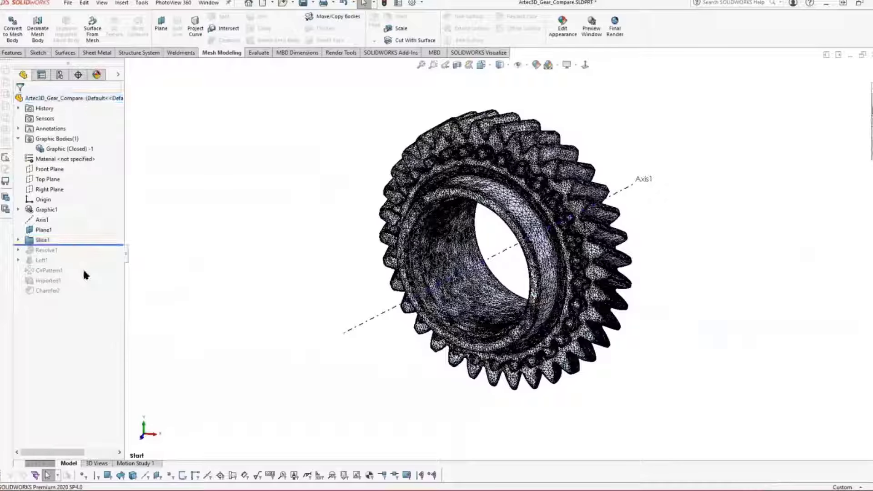
click(18, 239)
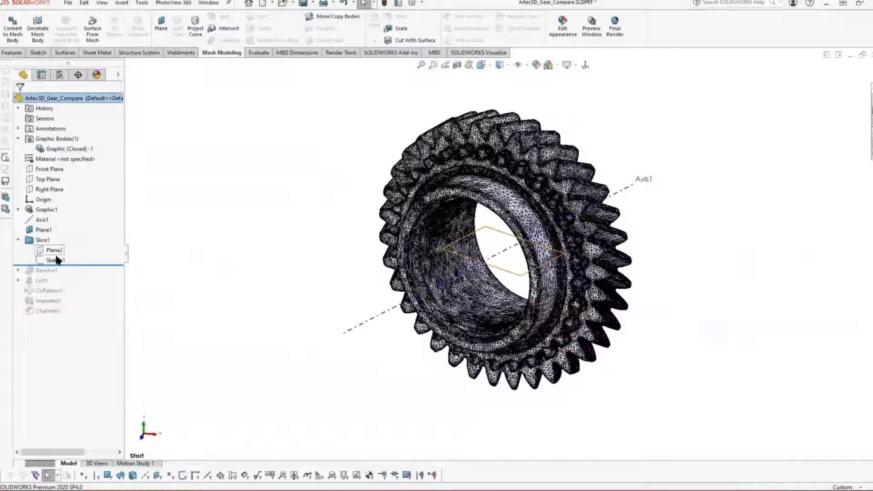
right_click(56, 260)
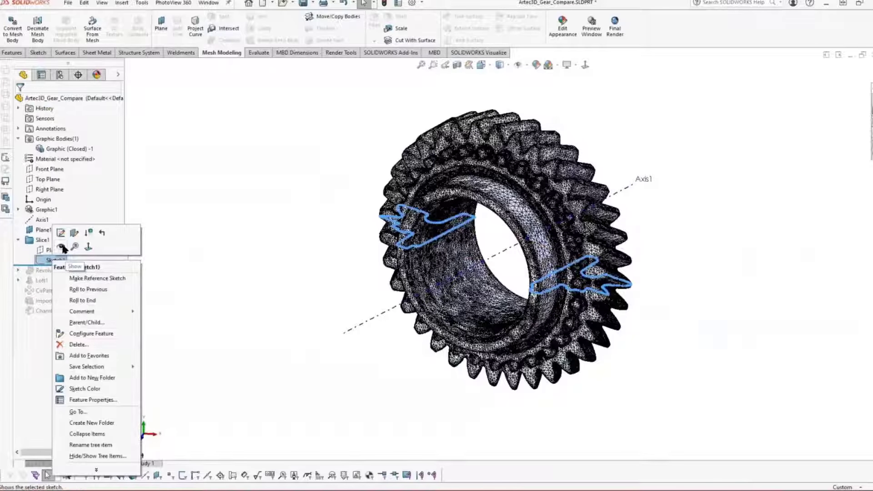
click(62, 246)
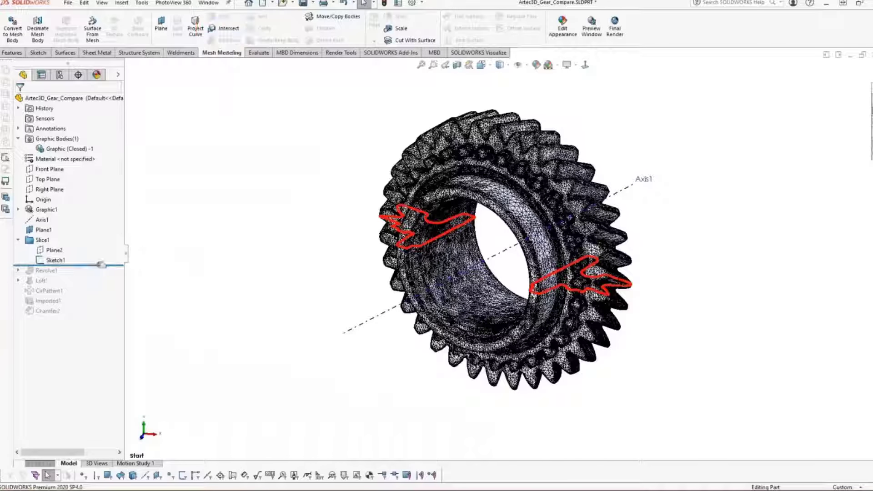
Step: Roll the history forward past Revolve1 and open its profile sketch, Sketch2, for editing
drag(102, 266, 99, 272)
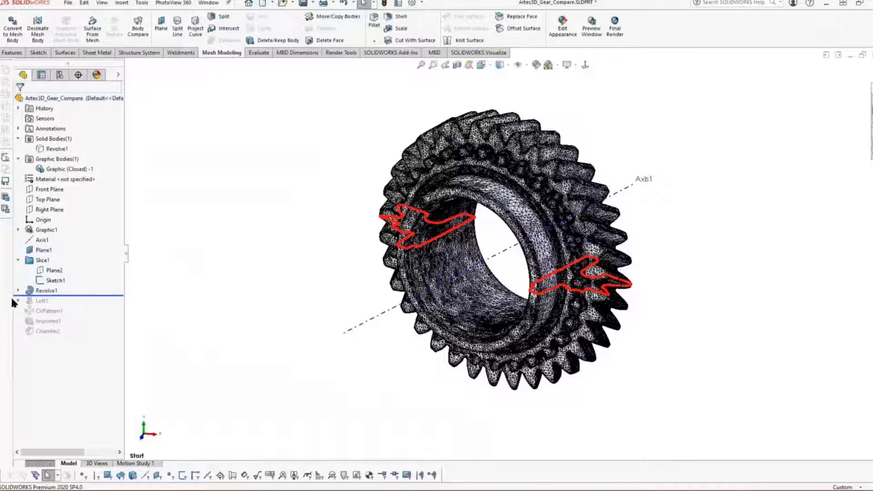
drag(20, 296, 56, 304)
click(56, 302)
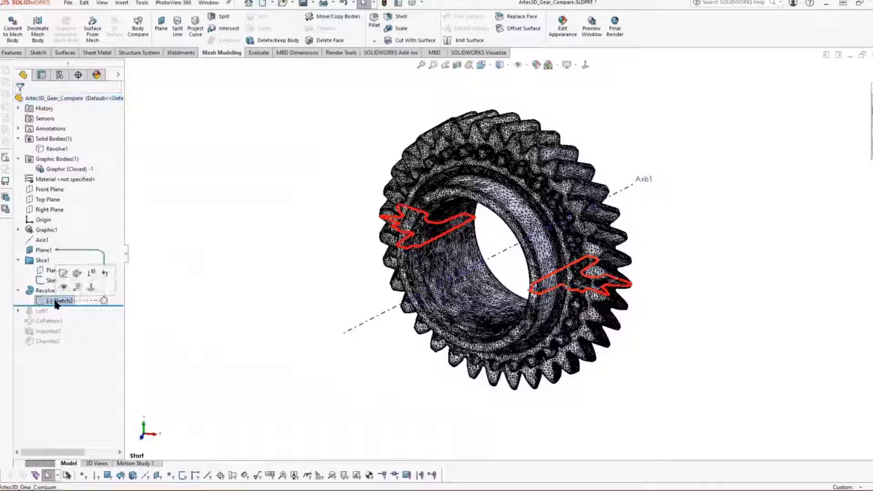
click(32, 273)
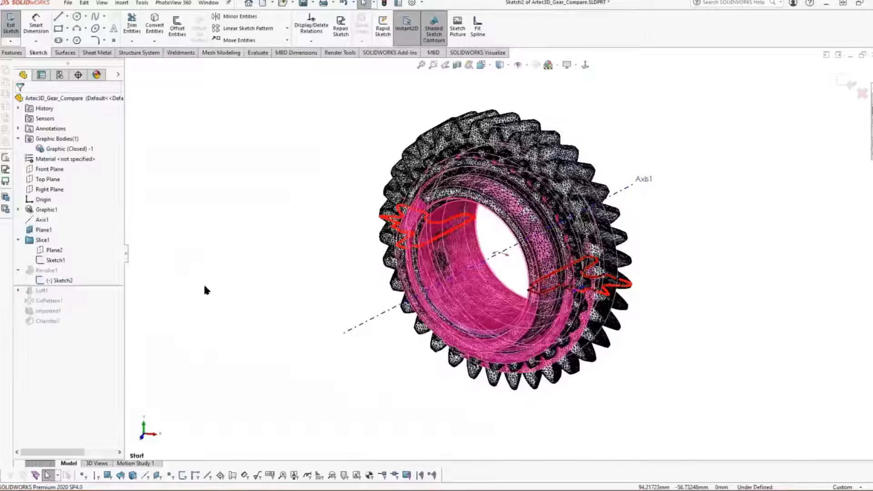
Step: Hide the Graphic1 scan mesh to expose the revolve profile, and exit the sketch
right_click(46, 210)
click(61, 219)
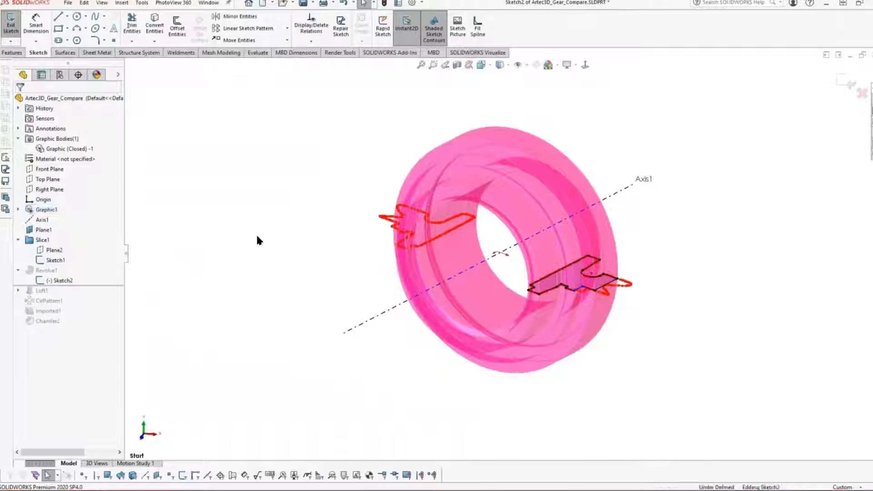
click(847, 82)
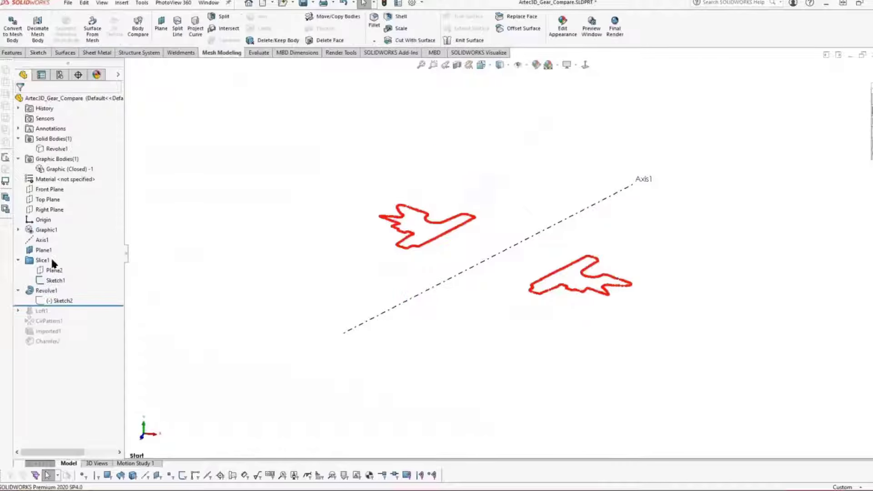
Step: Hide the slice's Sketch1 and show the solid body of Revolve1
click(49, 280)
click(55, 265)
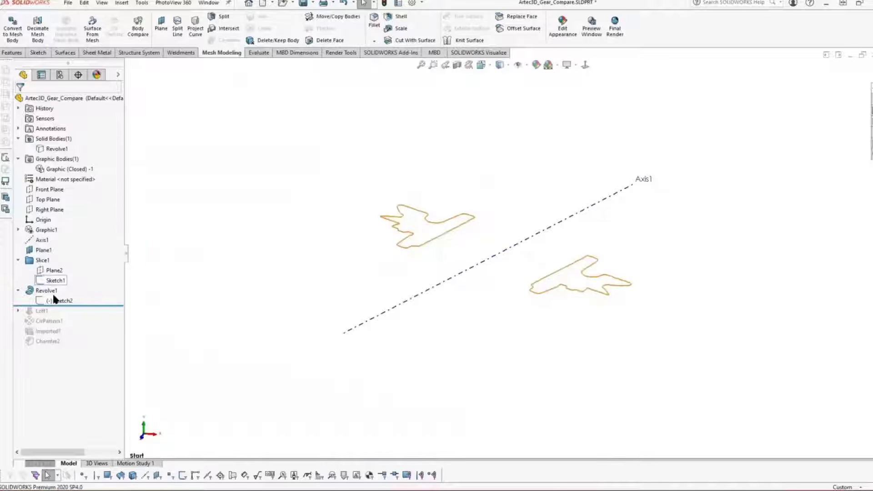
right_click(49, 300)
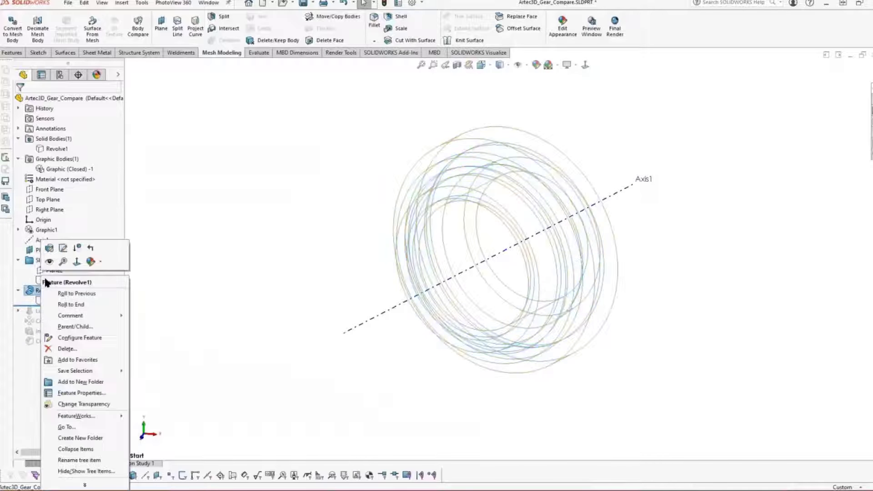
click(45, 290)
click(63, 265)
click(237, 308)
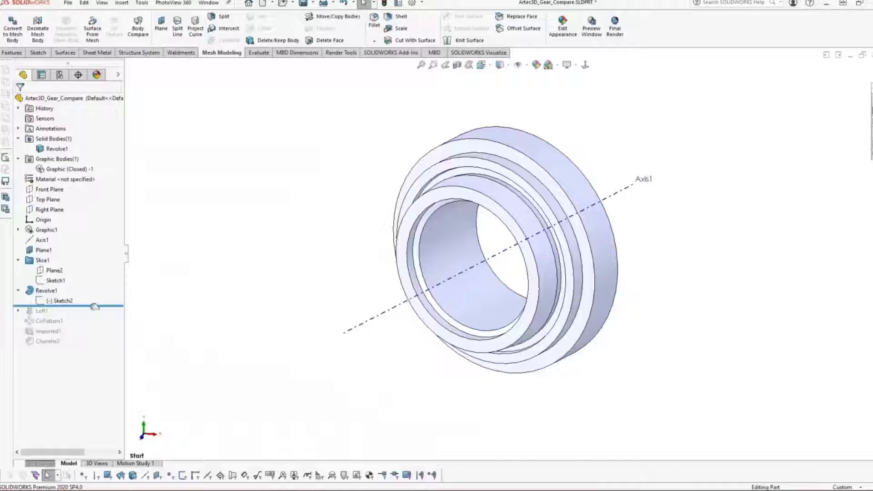
Step: Roll the history forward one feature at a time through Loft1, CirPattern1, Imported1 and Chamfer2
drag(94, 307, 95, 316)
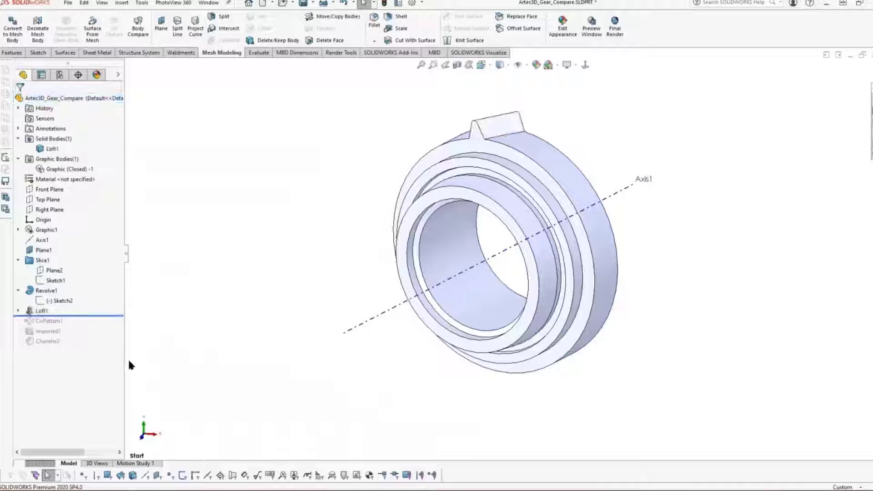
drag(98, 315, 99, 324)
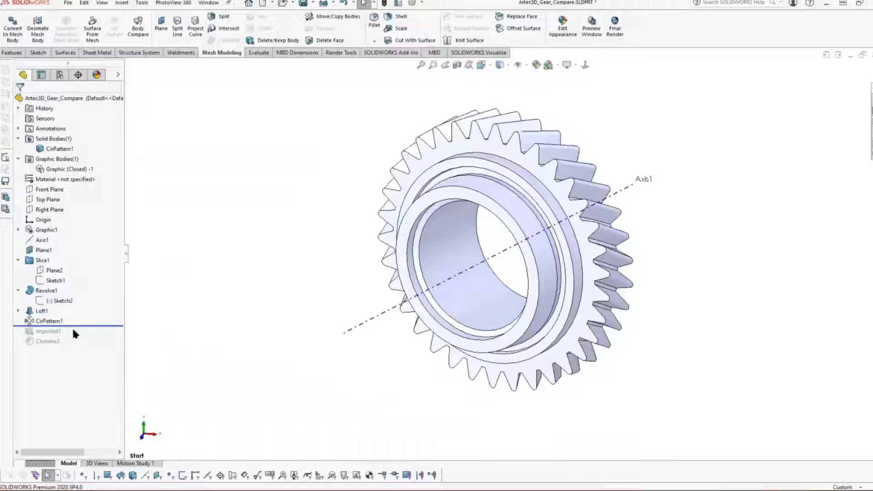
drag(80, 326, 79, 337)
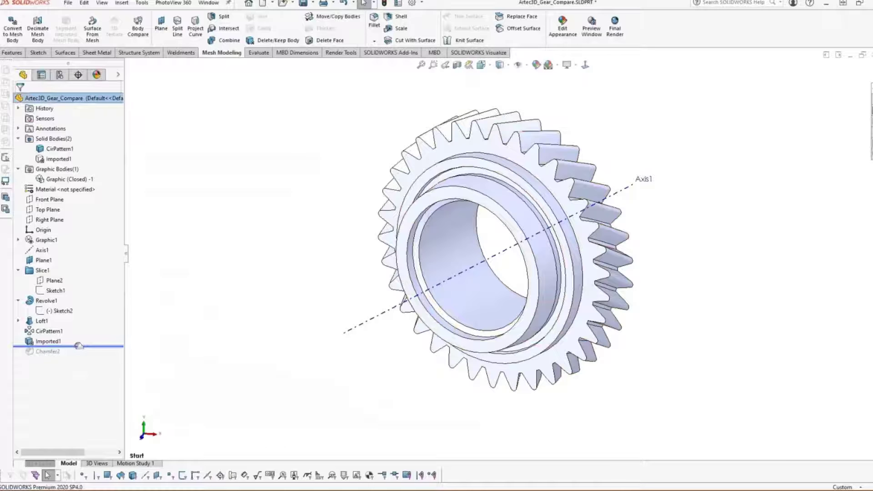
drag(73, 346, 79, 357)
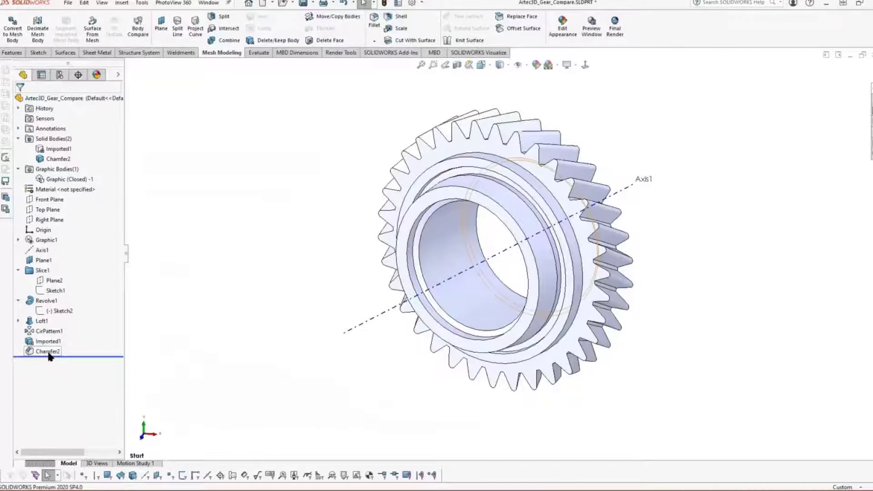
mouse_move(48, 355)
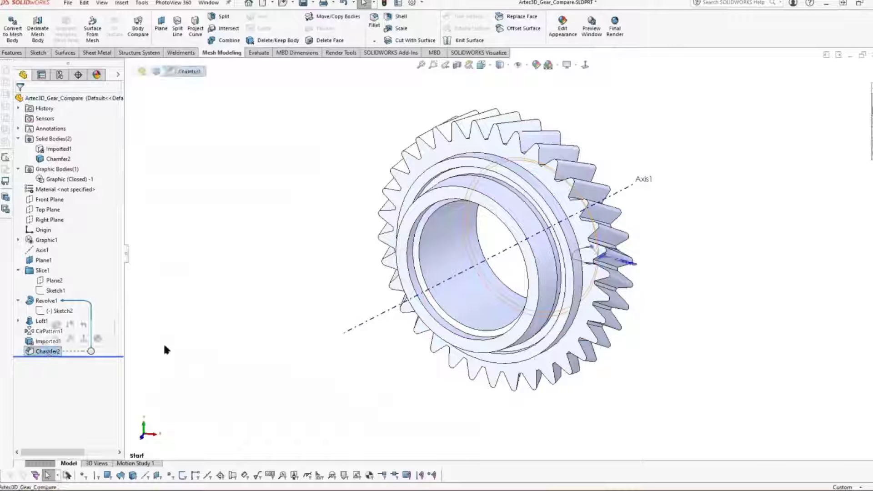
Step: Show the Imported1 mesh body over the rebuilt solid gear
click(50, 342)
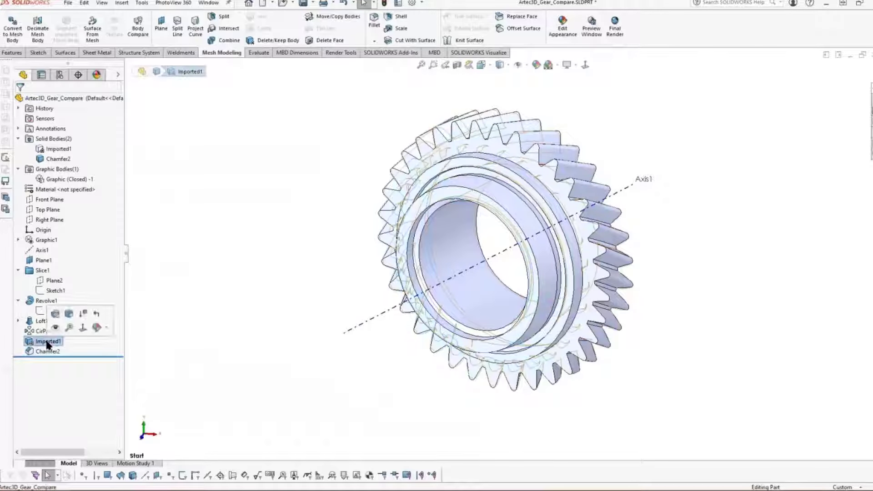
right_click(47, 341)
click(54, 286)
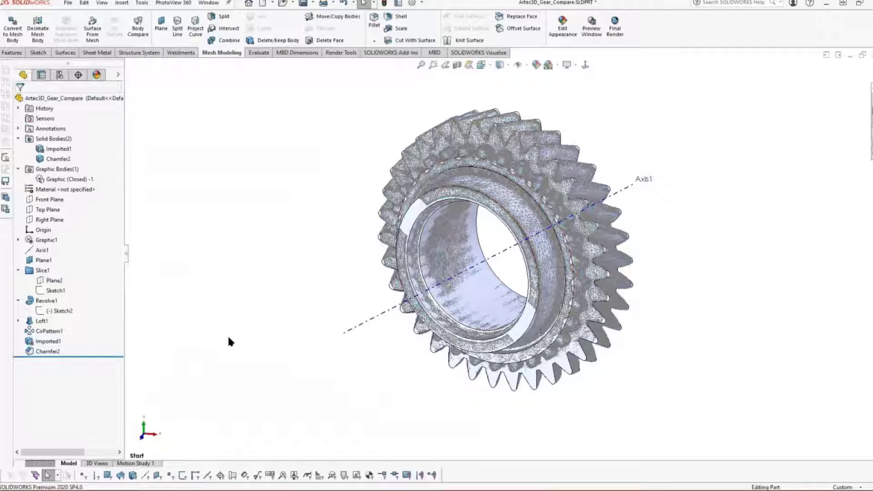
Step: Run Body Compare with the Imported1 mesh as the source body and the Chamfer2 solid as the compare body
click(138, 27)
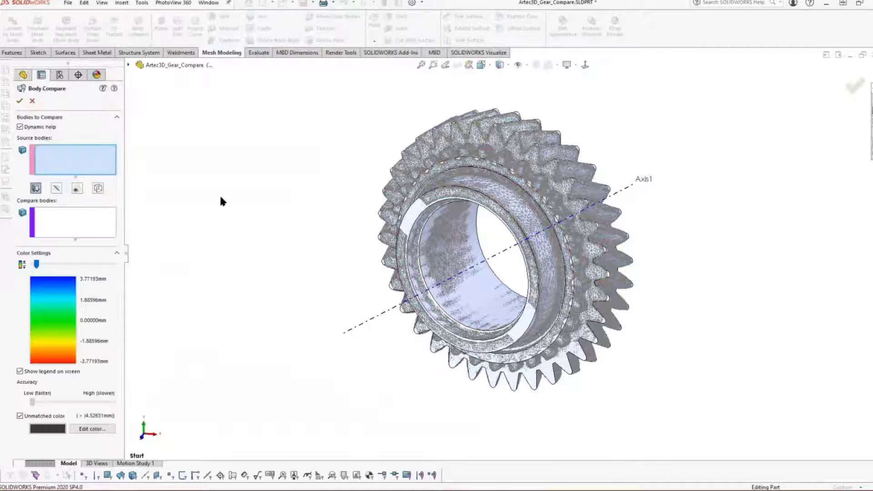
mouse_move(78, 165)
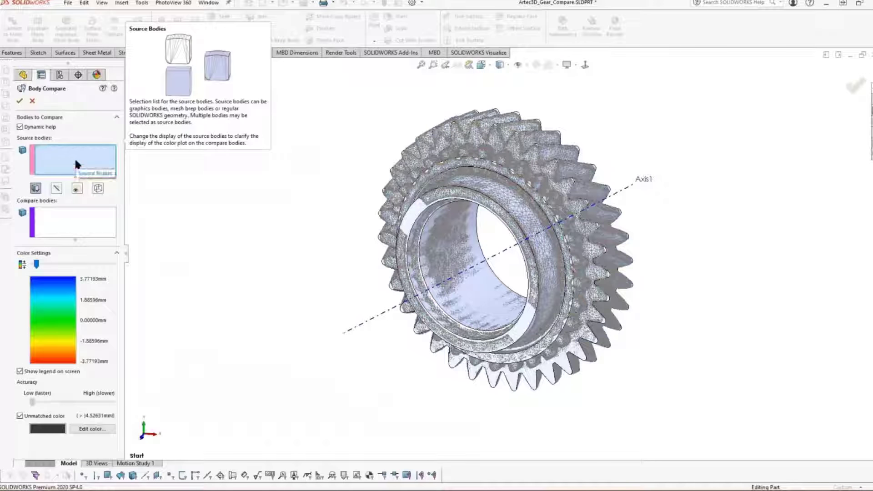
click(500, 145)
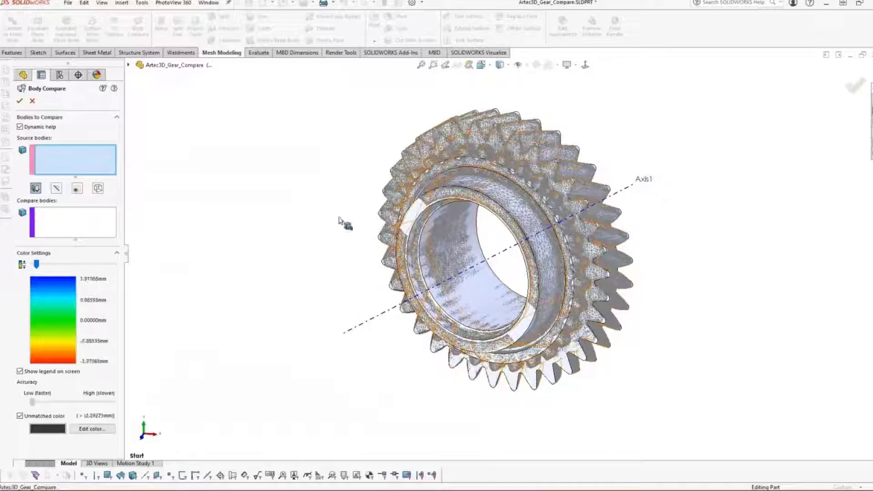
click(73, 225)
click(427, 219)
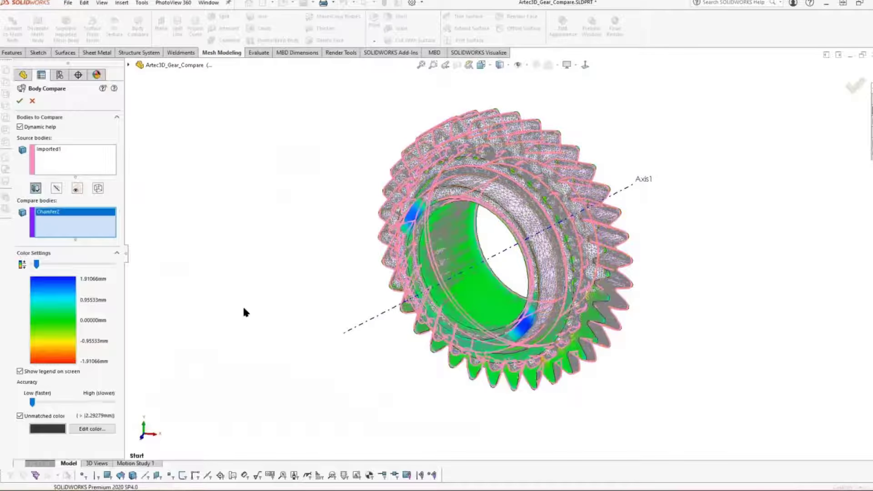
click(19, 101)
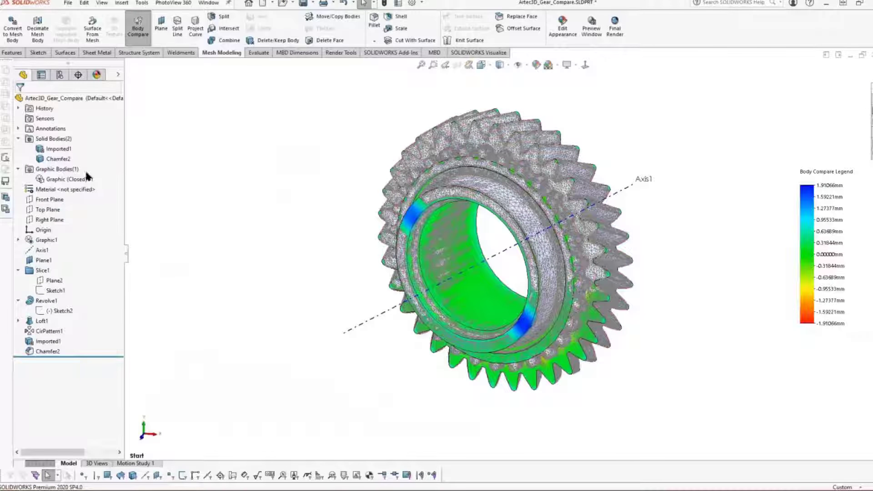
Step: Hide the Imported1 mesh body to examine the deviation plot on the solid gear, and turn the plot off
click(58, 150)
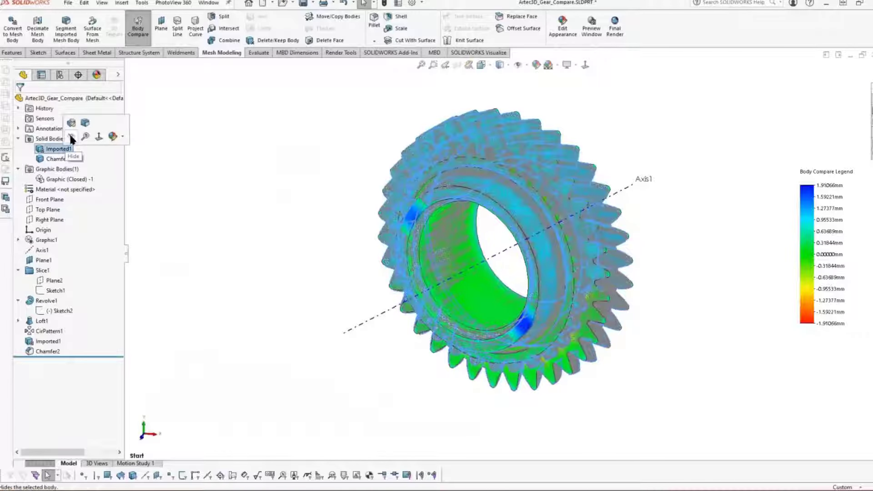
click(251, 238)
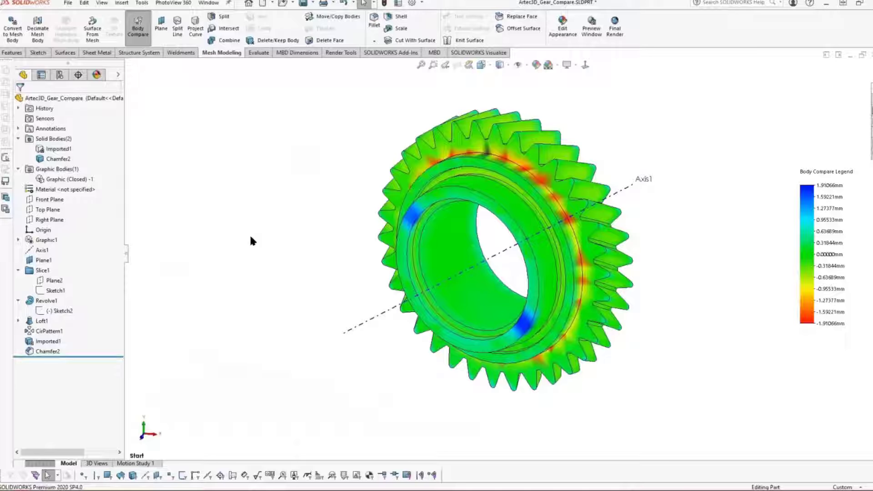
key(Escape)
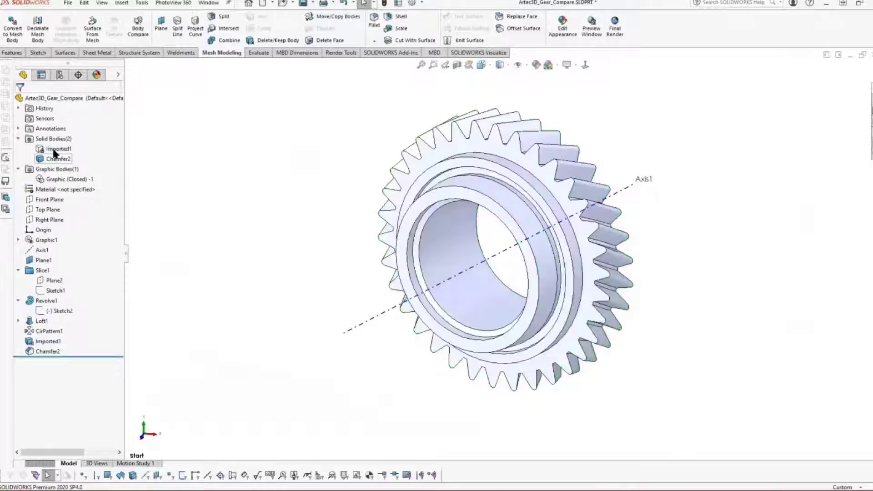
Step: Show the Imported1 body again and run Body Compare with Chamfer2 as source and Imported1 as compare body
click(58, 149)
click(62, 136)
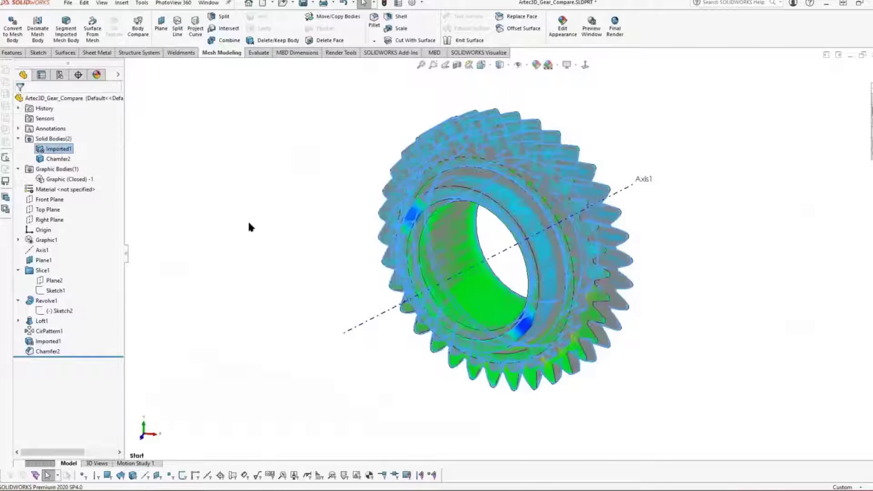
click(138, 28)
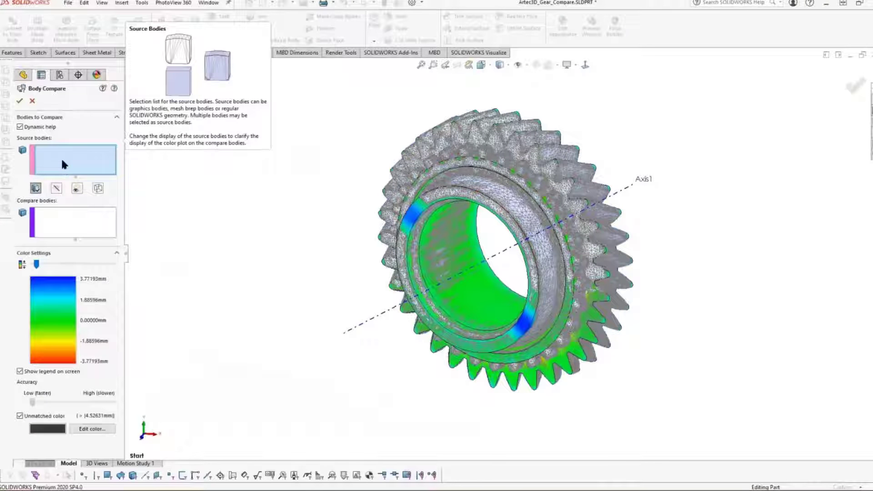
click(415, 213)
click(59, 226)
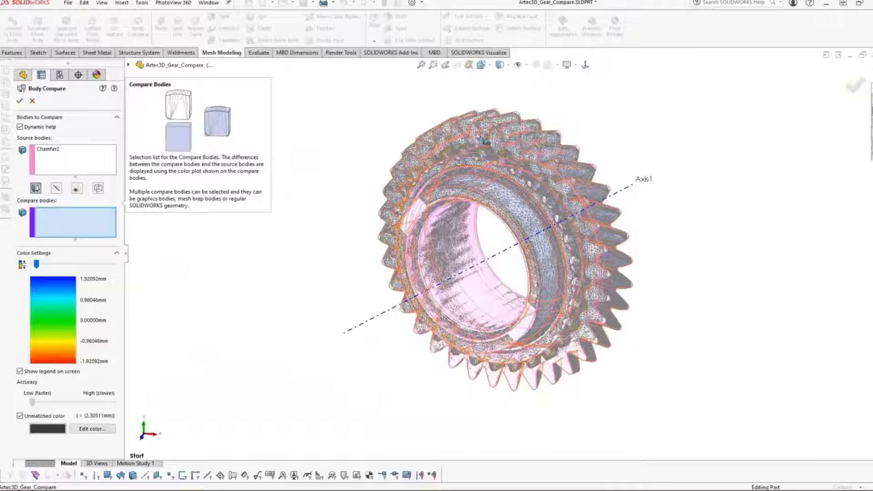
click(470, 142)
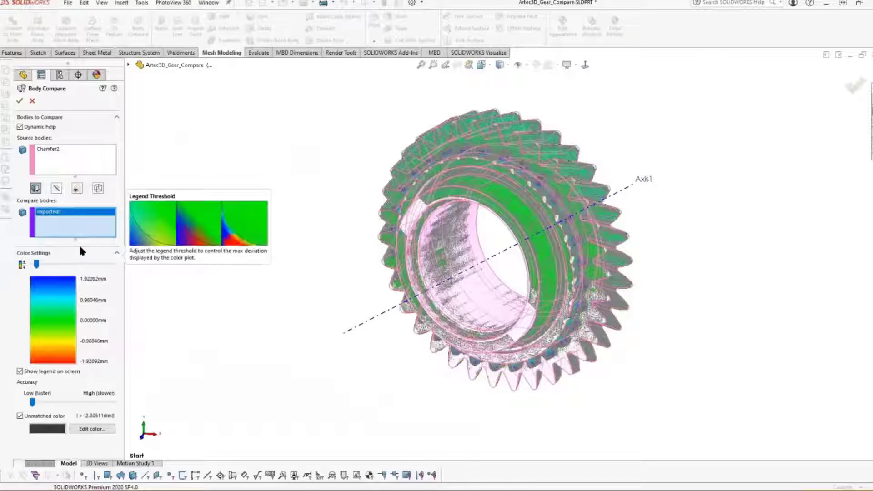
click(20, 100)
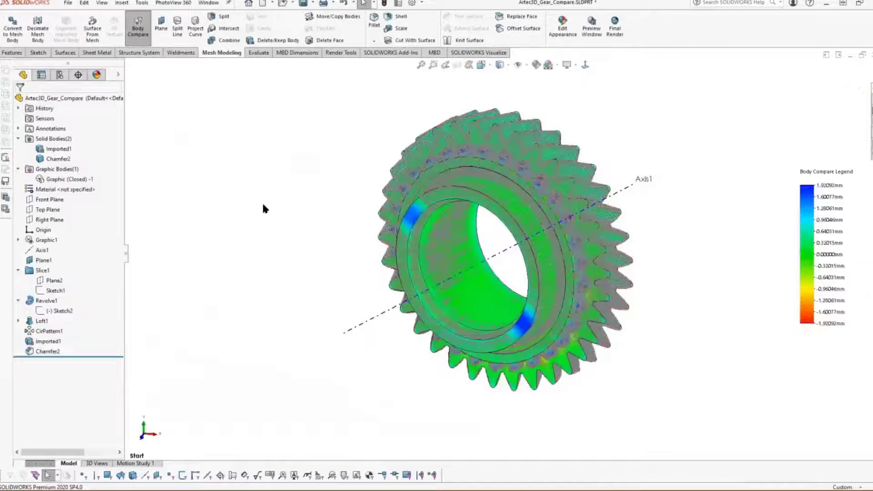
Step: Hide the Chamfer2 solid body and examine the deviation plot on the Imported1 mesh around the gear's front face
click(52, 157)
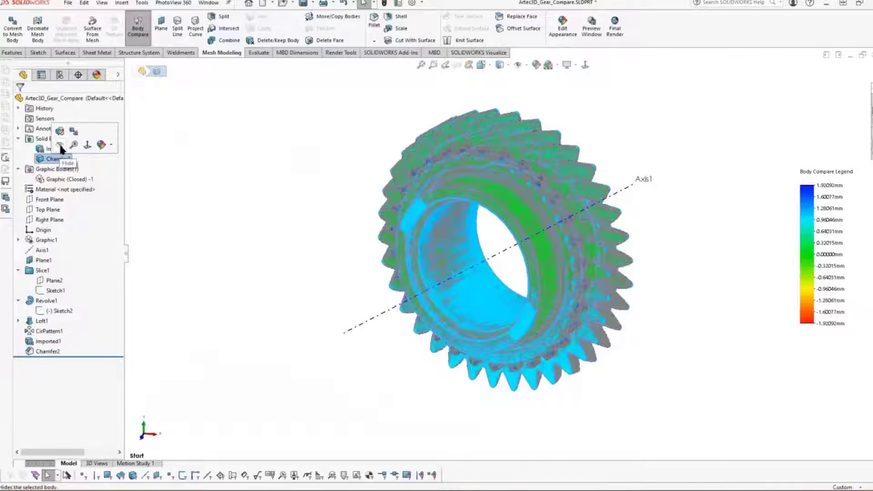
click(60, 146)
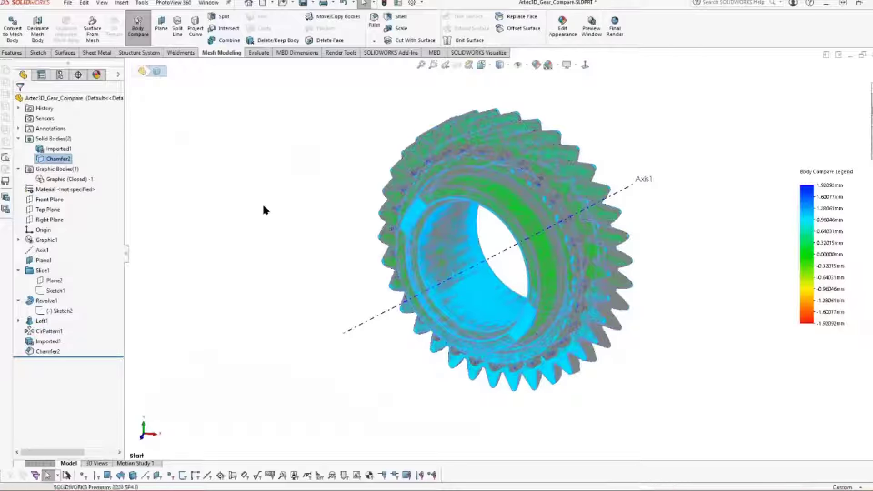
click(280, 210)
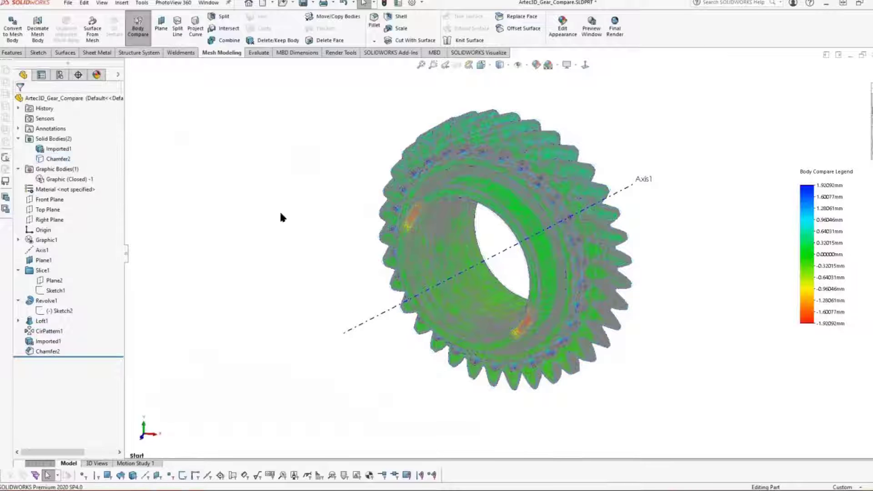
scroll(441, 178, down, 3)
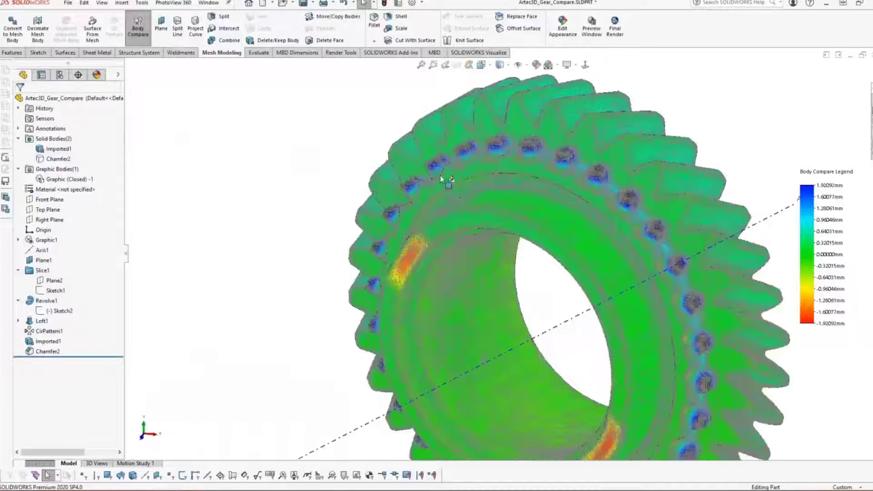
scroll(498, 196, down, 3)
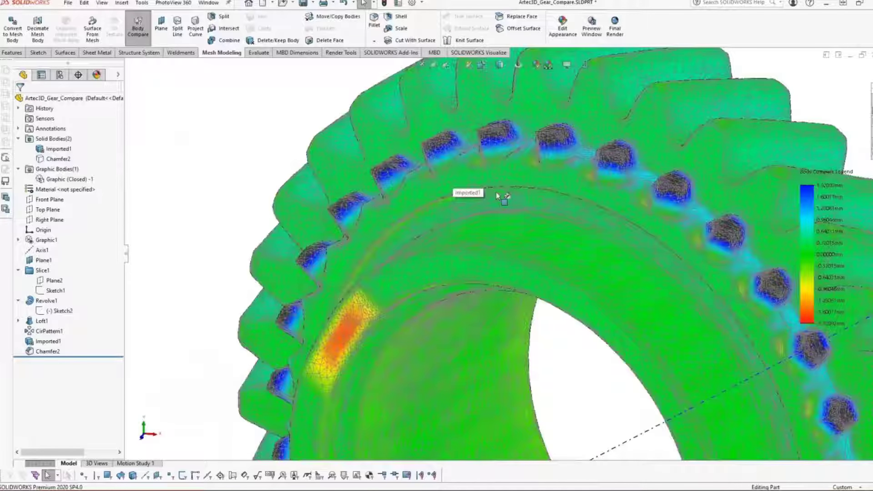
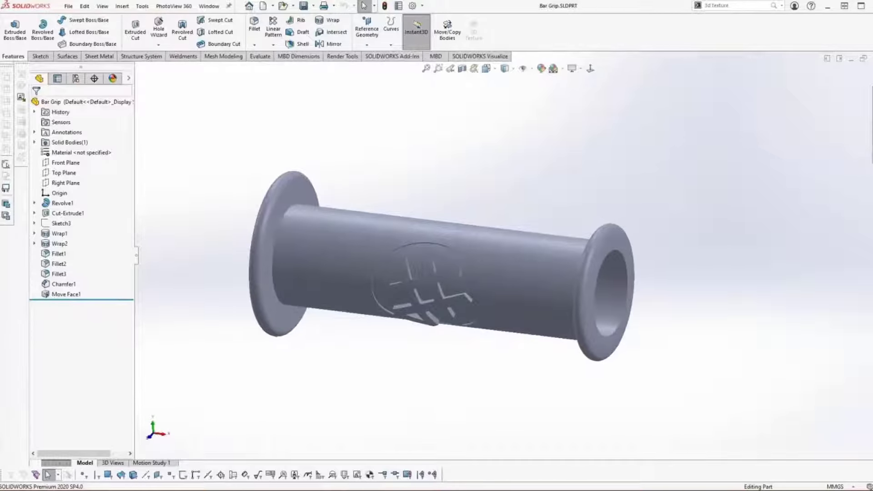
Step: Apply the checkered texture appearance to the grip's outer cylindrical face only
click(872, 135)
drag(830, 346, 546, 267)
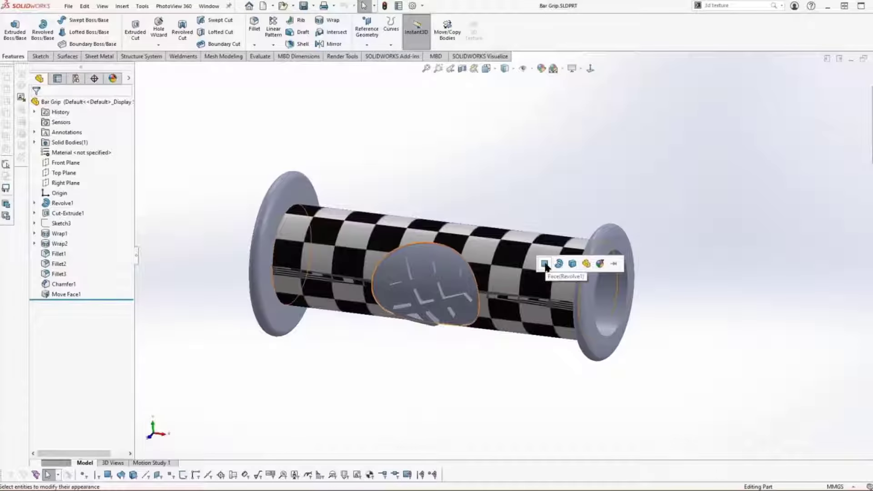
click(545, 264)
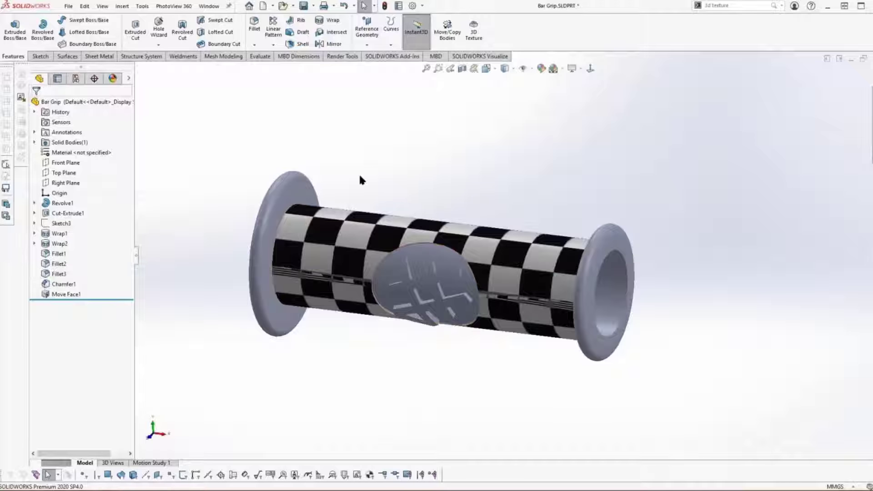
Step: Edit the texture appearance to use the image honey comb.png from the 3d textures folder
click(112, 78)
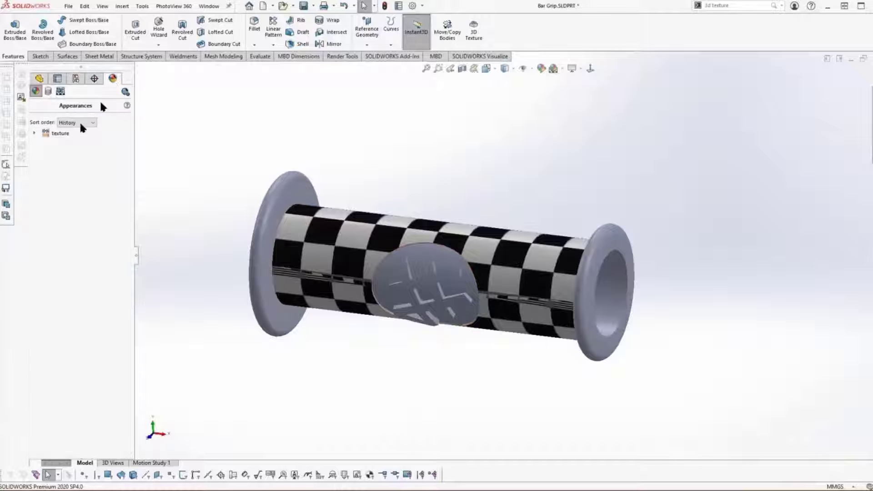
right_click(59, 136)
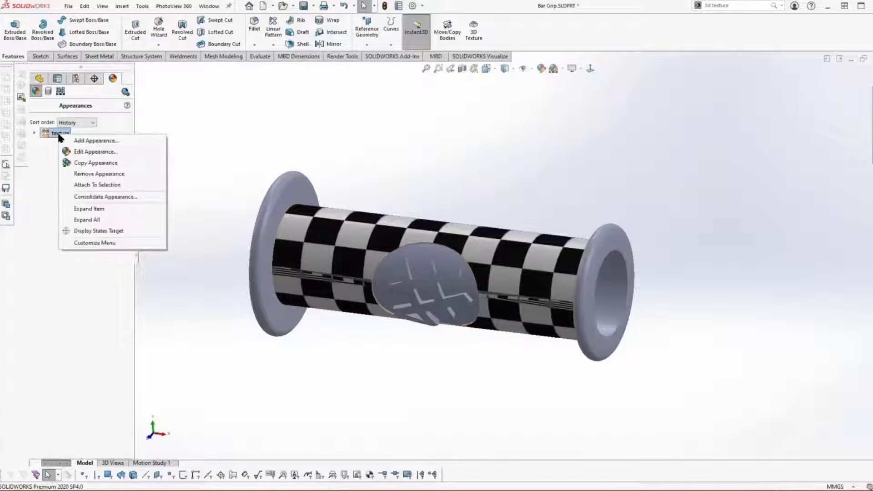
click(76, 150)
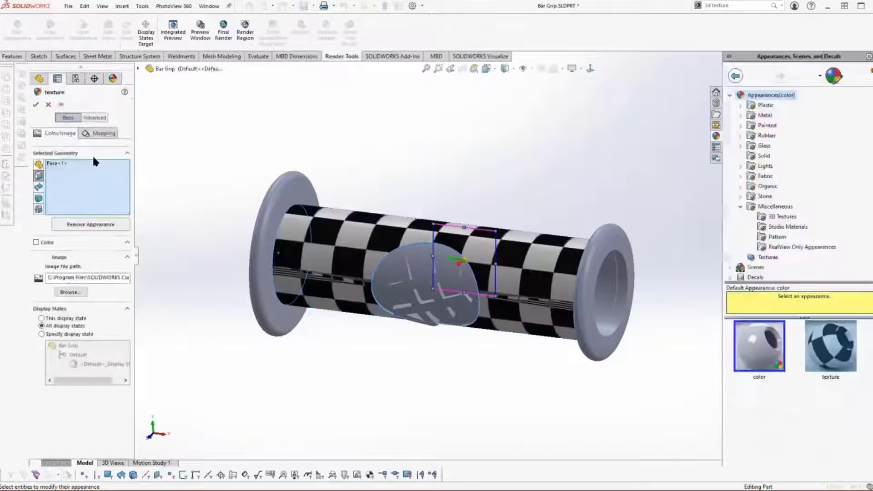
click(78, 294)
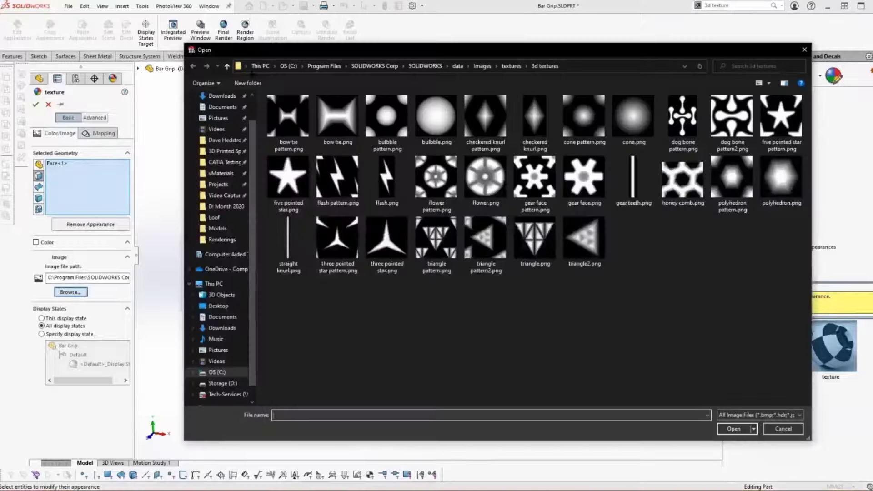
click(238, 66)
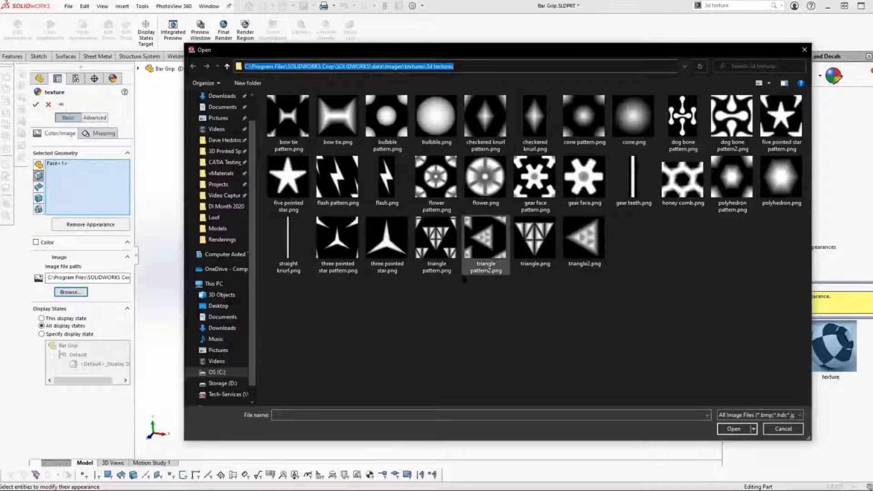
click(682, 180)
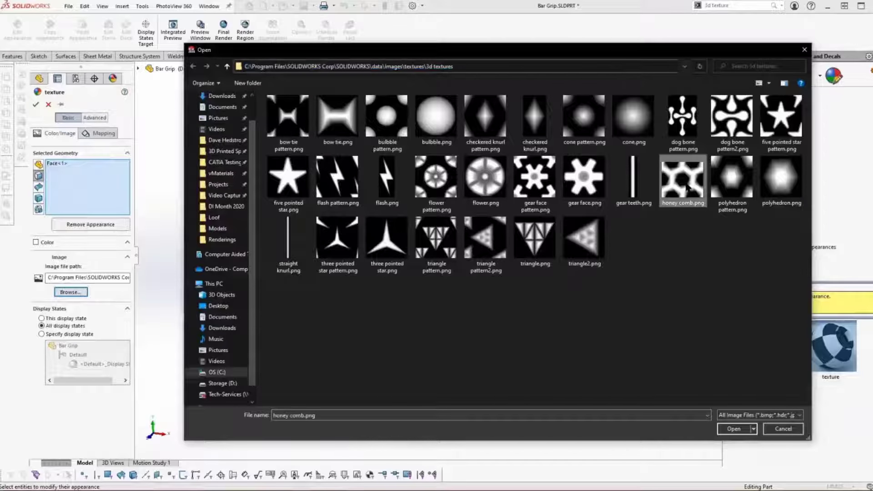
click(733, 429)
Step: Shrink the honeycomb texture mapping on the grip face for a finer pattern and accept the appearance
scroll(507, 401, down, 2)
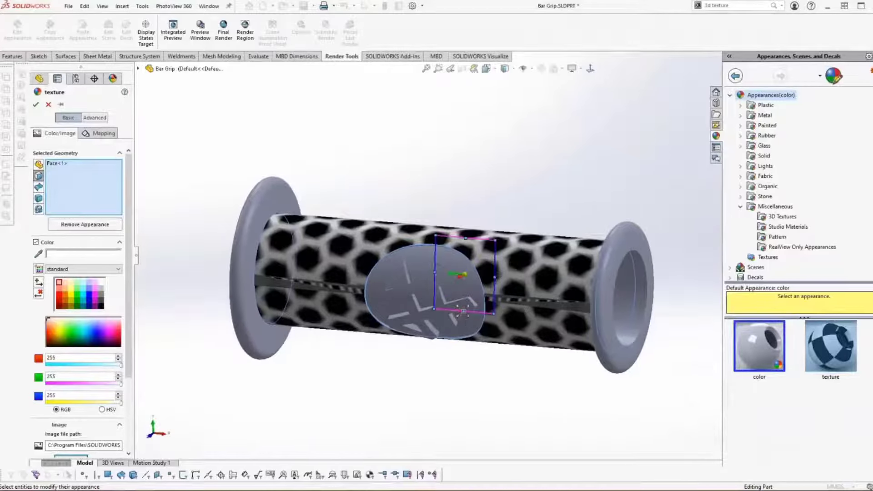
mouse_move(460, 315)
mouse_down()
mouse_move(464, 325)
mouse_move(463, 299)
mouse_up()
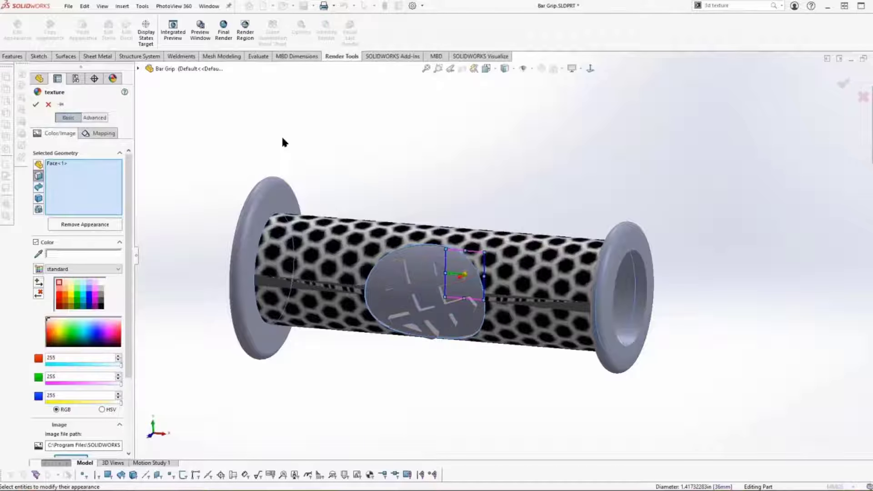
click(35, 104)
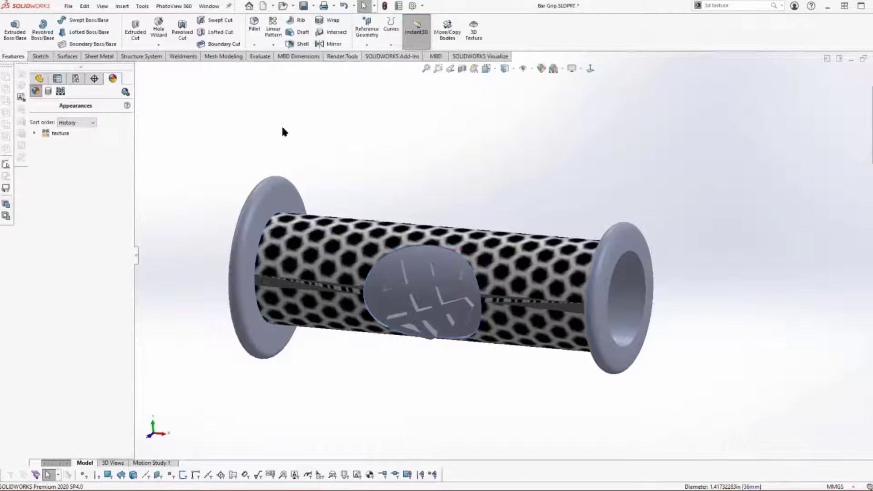
Step: Start a 3D Texture feature on the Move Face1 body and enable conversion of its texture to 3D
click(39, 79)
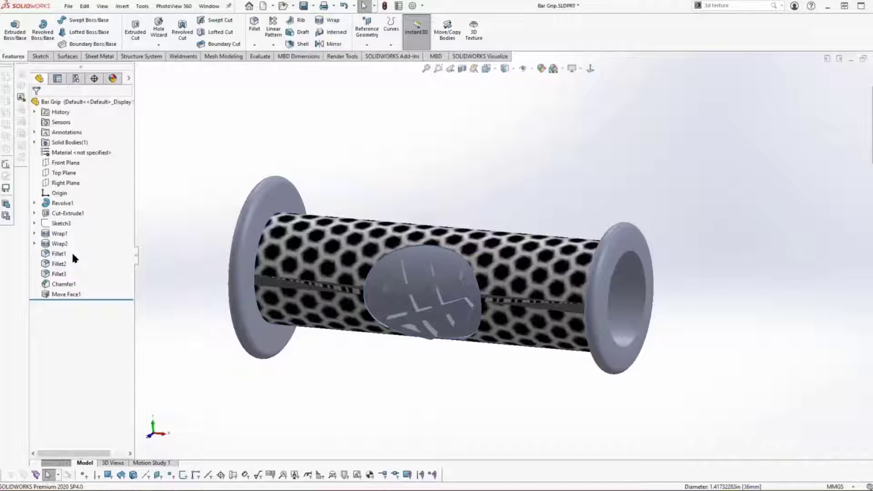
click(473, 32)
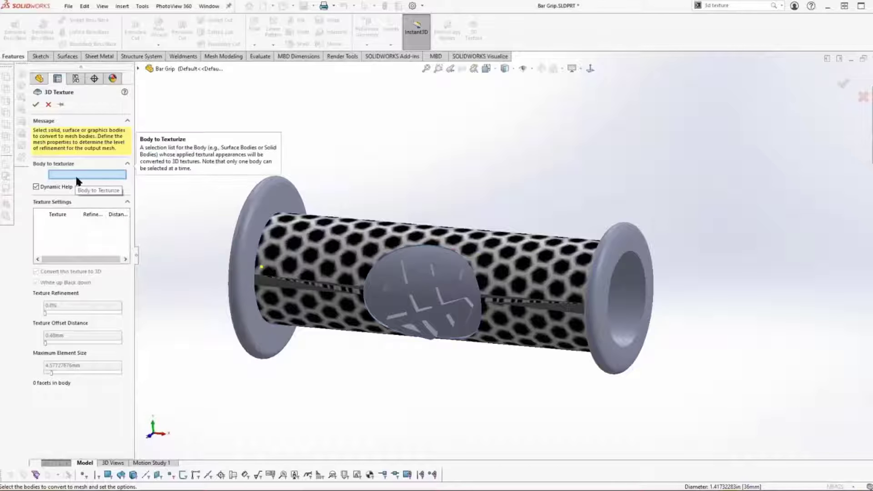
click(253, 236)
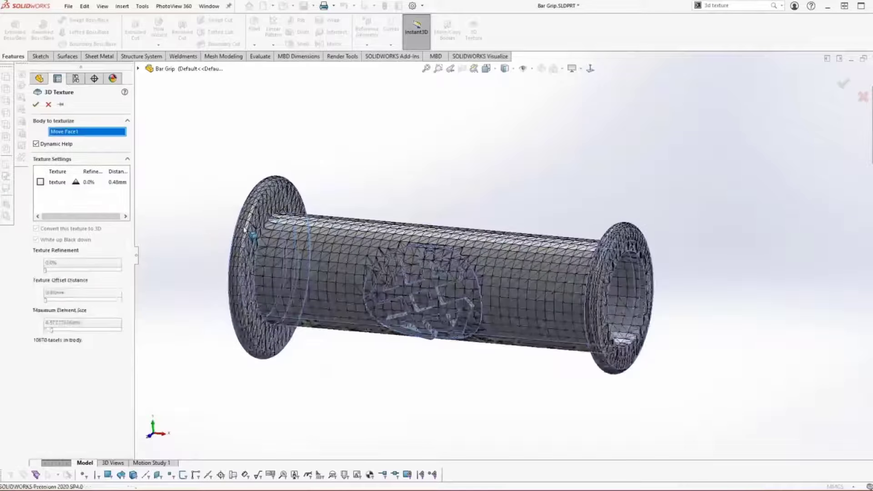
click(40, 182)
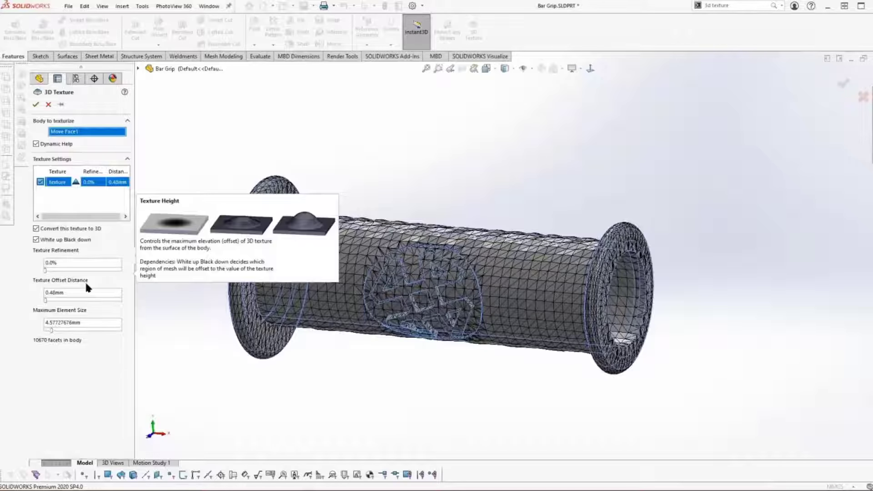
Step: Set the maximum element size to about 0.458 mm and the texture offset distance to 2 mm, and create the 3D texture
drag(49, 331, 124, 340)
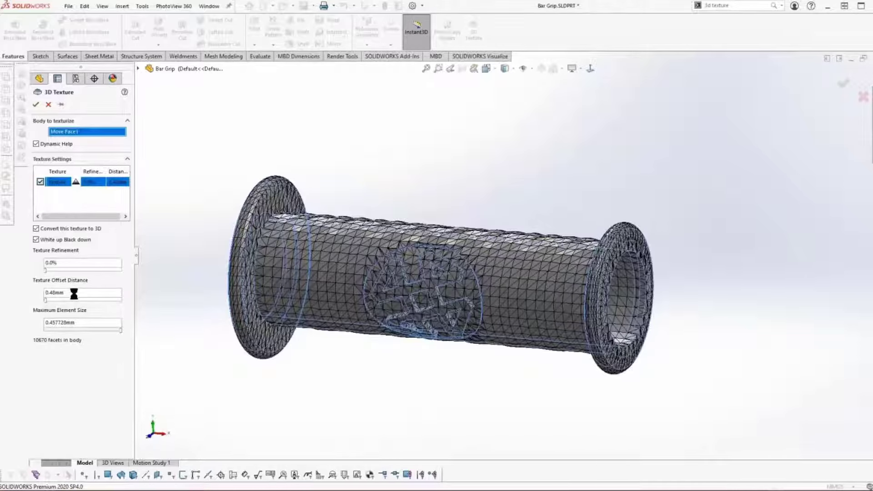
drag(73, 293, 28, 297)
text(2)
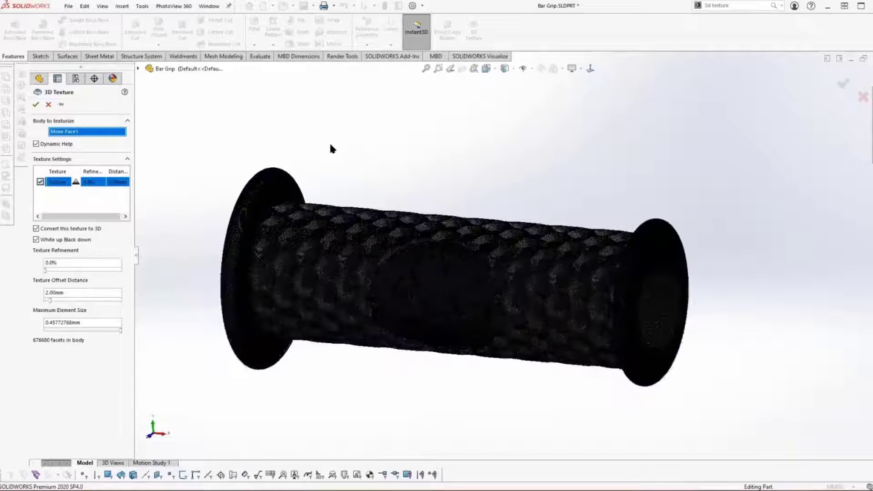
scroll(331, 145, down, 2)
scroll(330, 144, down, 5)
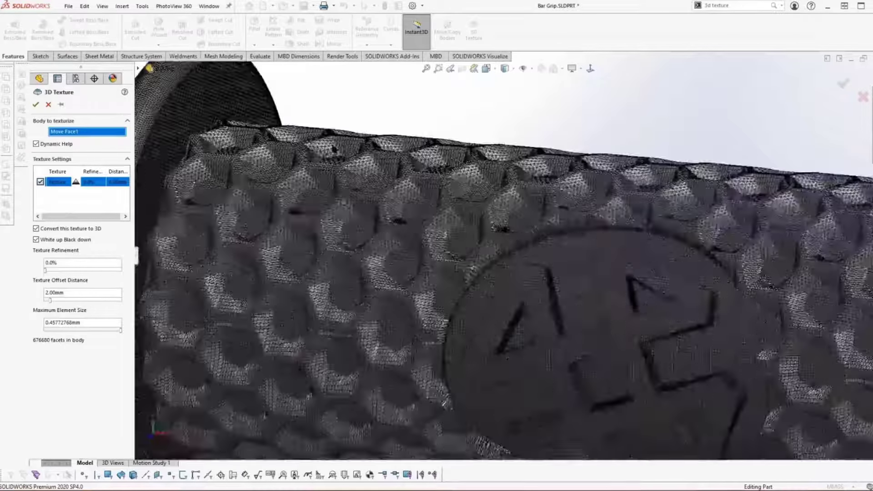
middle_drag(347, 136, 319, 133)
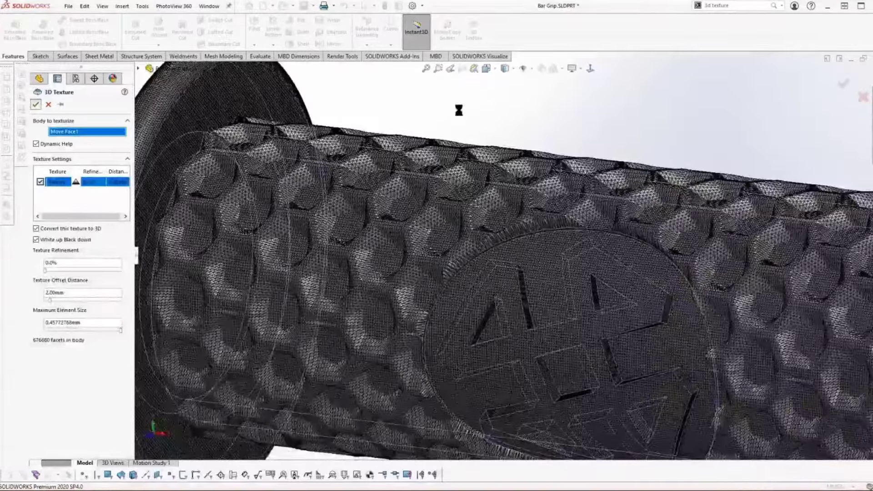
scroll(459, 111, up, 5)
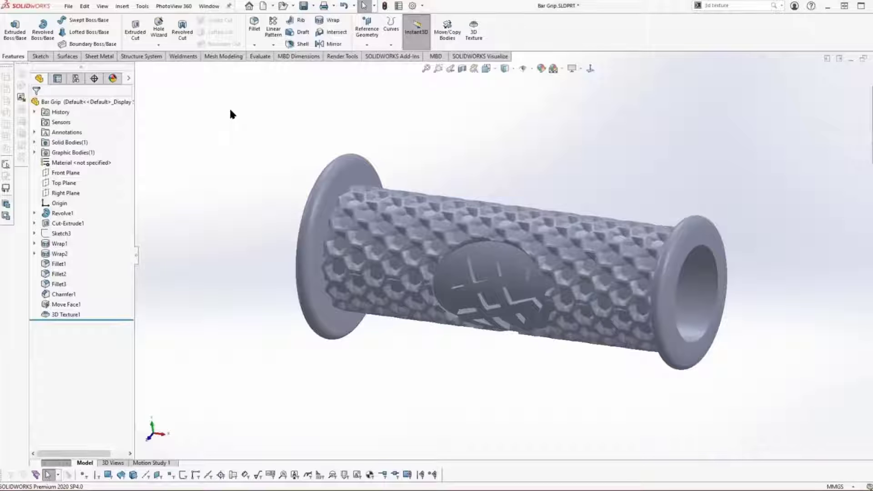
Step: Export the textured grip as Bar Grip.STL, replacing the existing file, and view the exported mesh in Print 3D
click(68, 6)
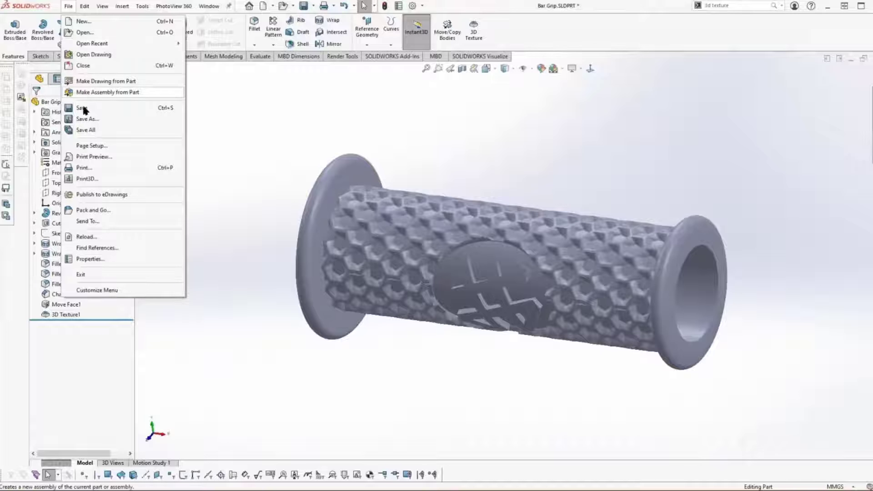
click(91, 119)
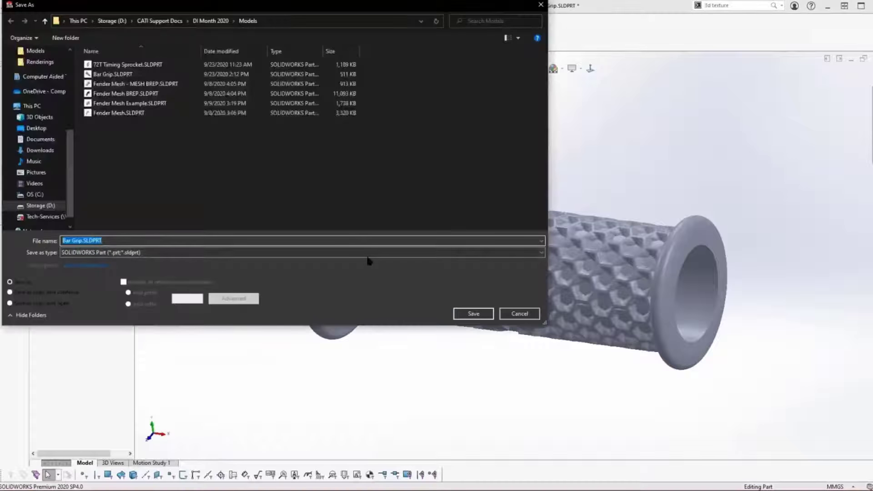
click(368, 253)
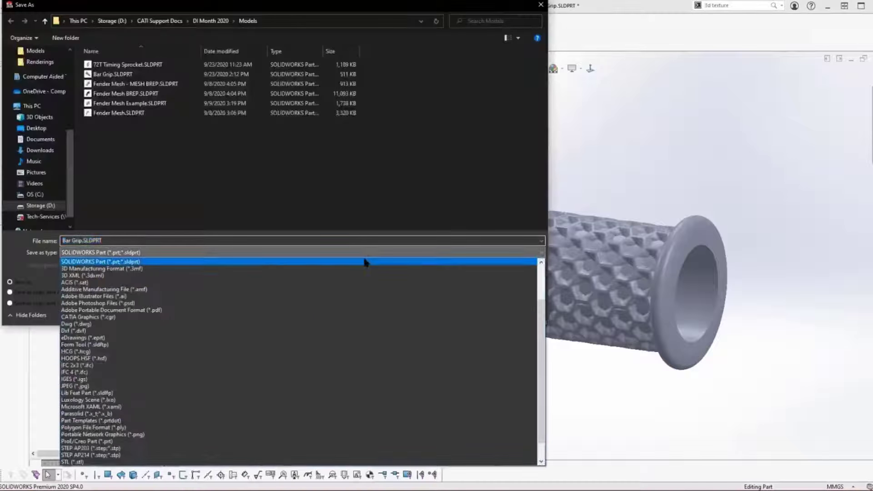
click(90, 461)
click(473, 329)
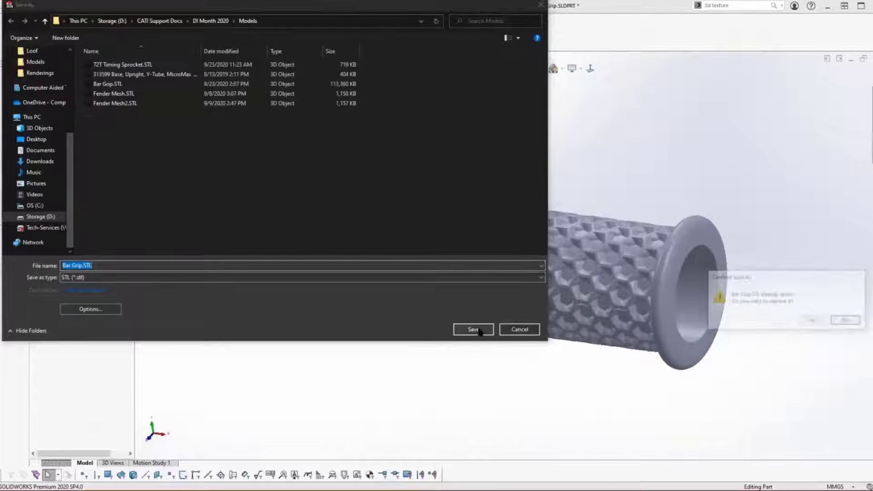
click(813, 322)
click(813, 335)
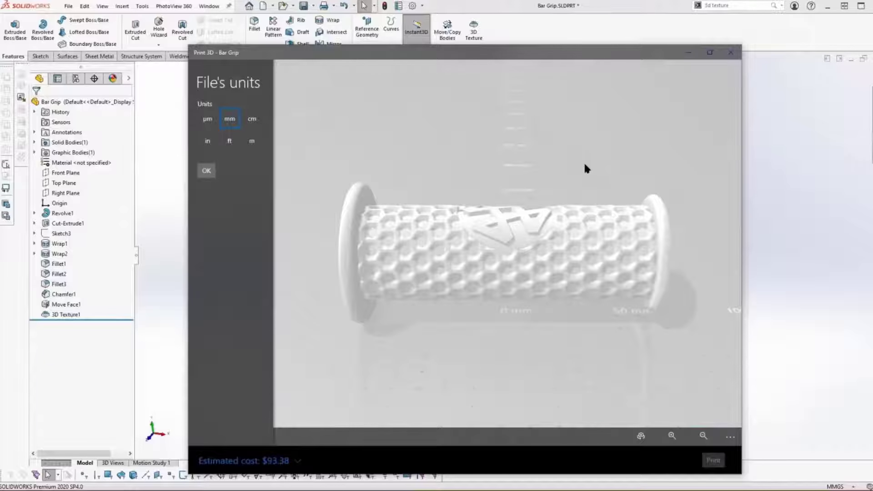
drag(586, 177, 591, 236)
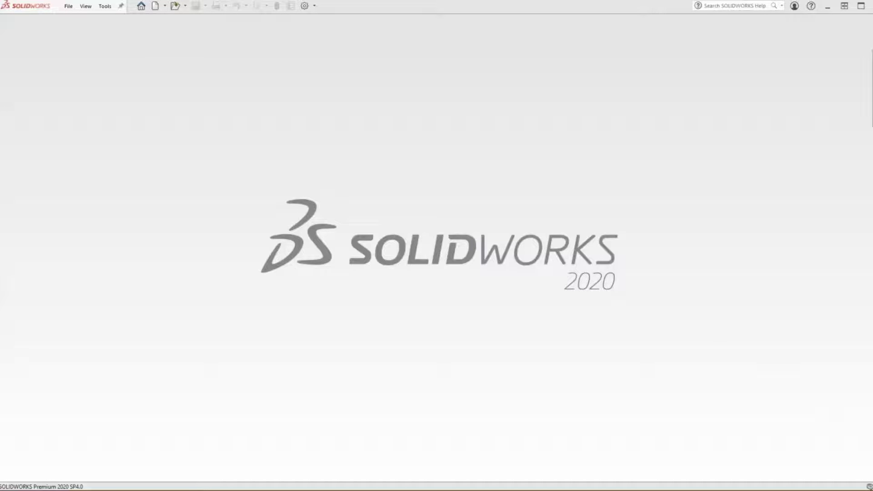
Step: Open the scan file ebox.wrl in SOLIDWORKS as a ScanTo3D mesh file
click(65, 5)
click(79, 33)
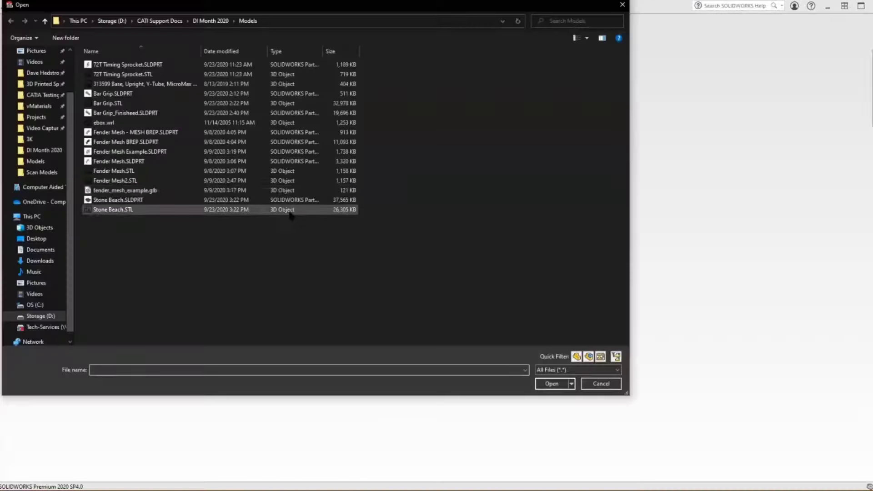
click(578, 370)
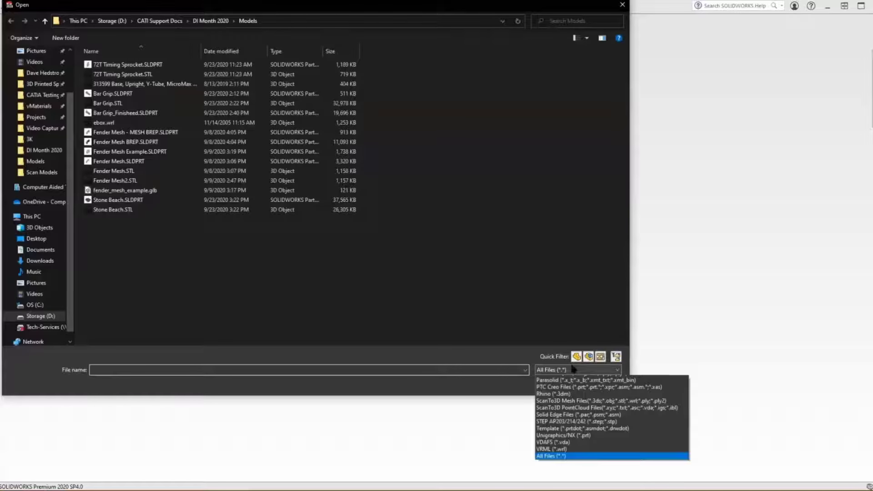
click(573, 427)
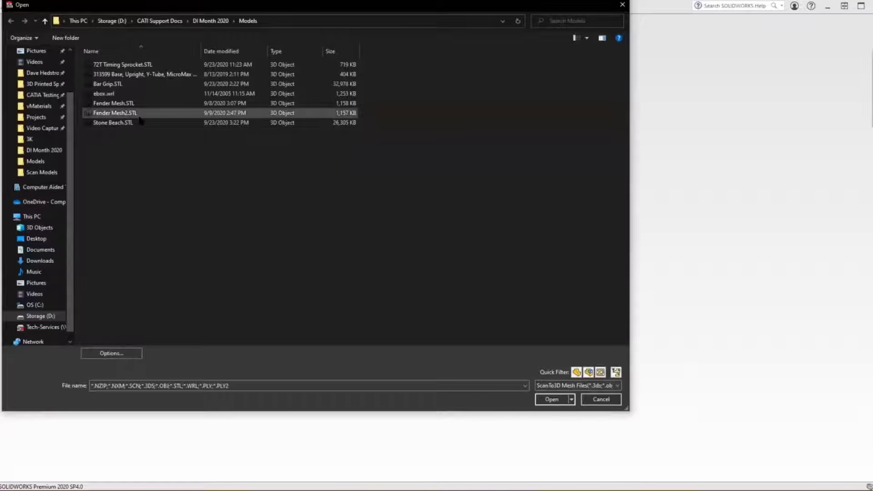
click(113, 94)
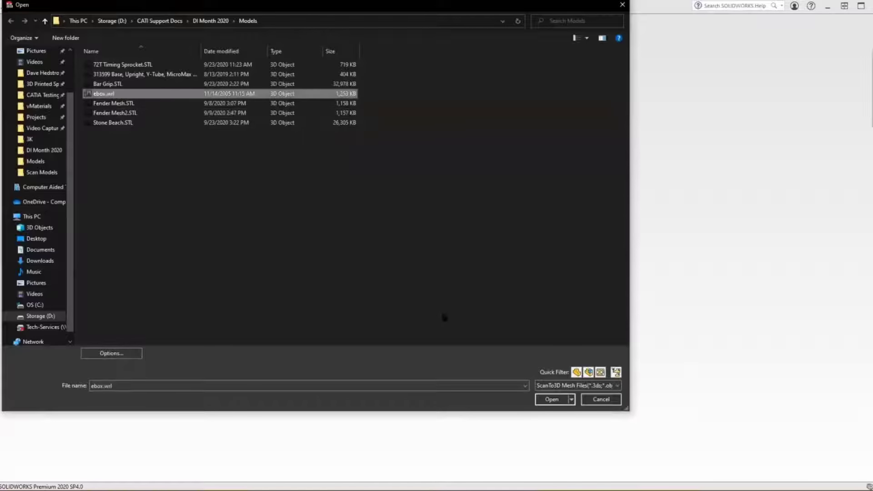
click(551, 399)
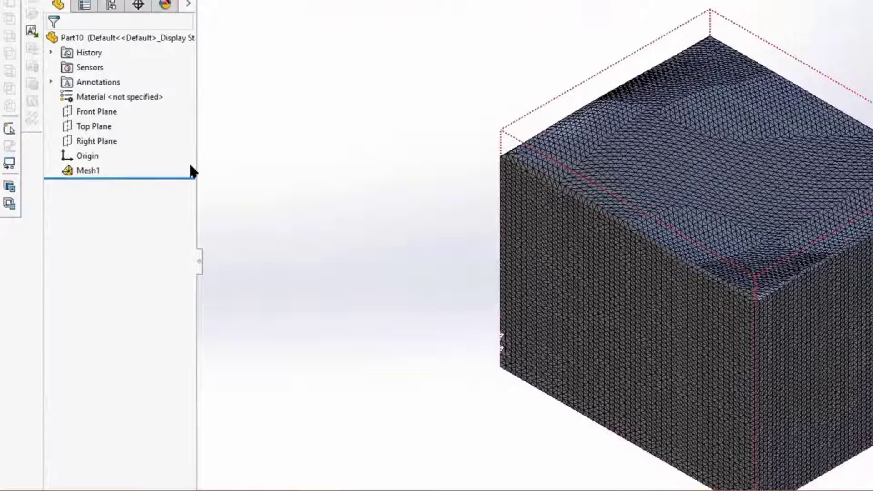
Step: Run the Surface Wizard on Mesh1 with guided creation and no split plane, up to the face identification stage
right_click(97, 172)
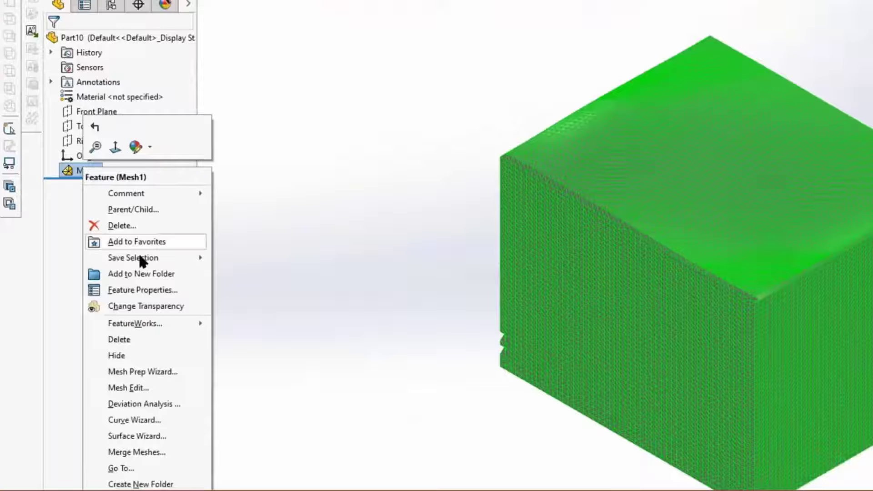
click(148, 435)
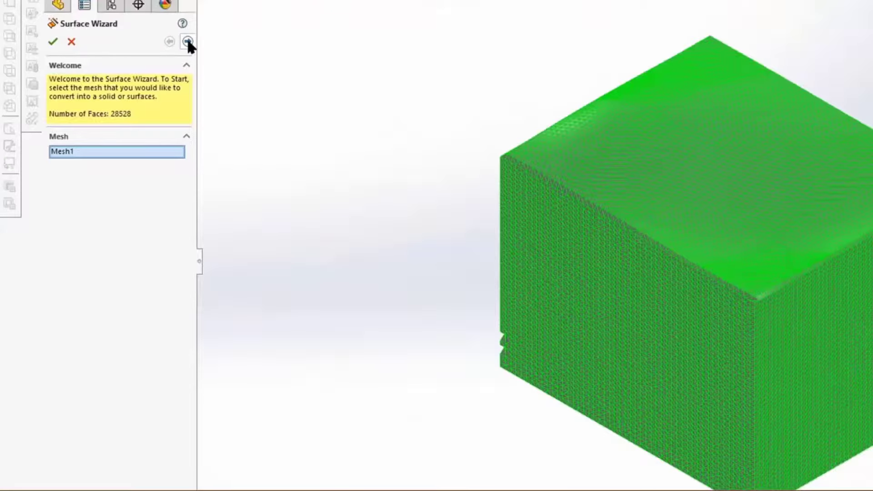
click(187, 42)
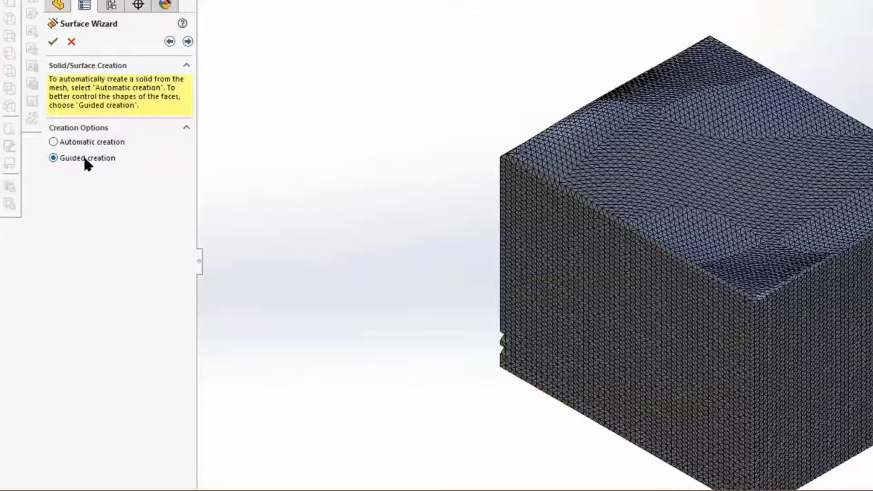
click(188, 42)
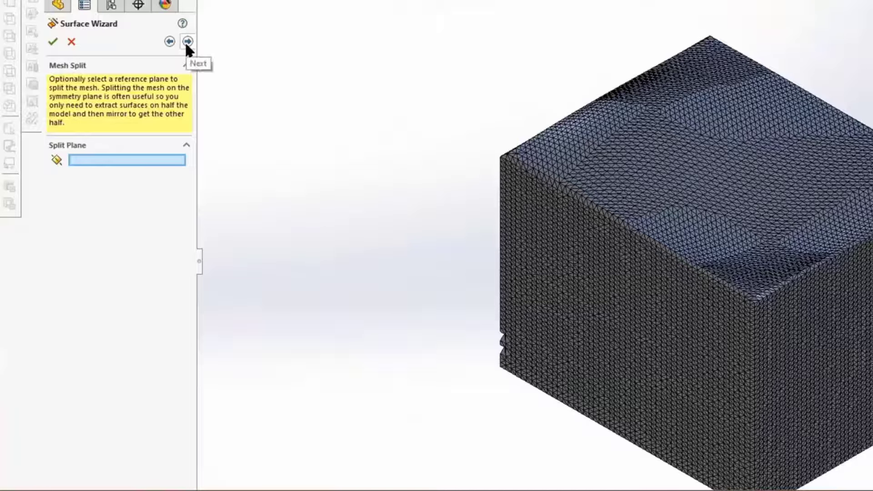
click(185, 45)
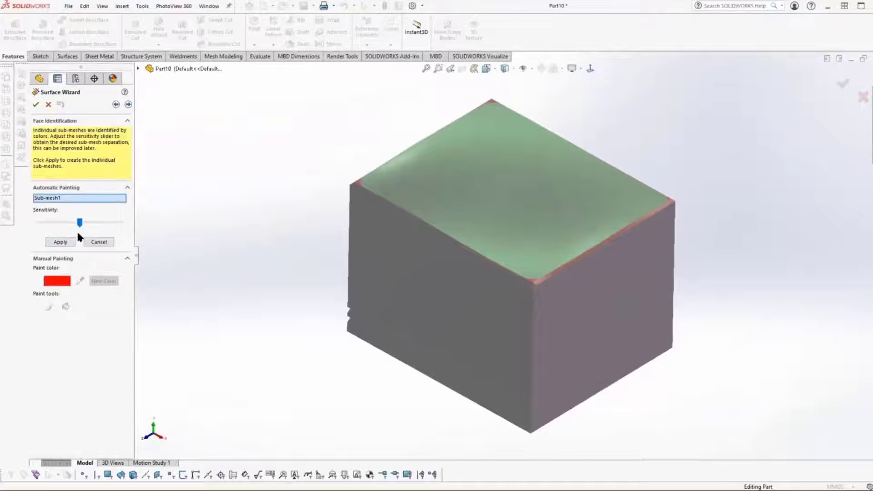
Step: Raise the automatic painting sensitivity slightly and apply it to divide the mesh into individual sub-meshes
mouse_move(79, 223)
mouse_down()
mouse_move(56, 222)
mouse_move(80, 223)
mouse_up()
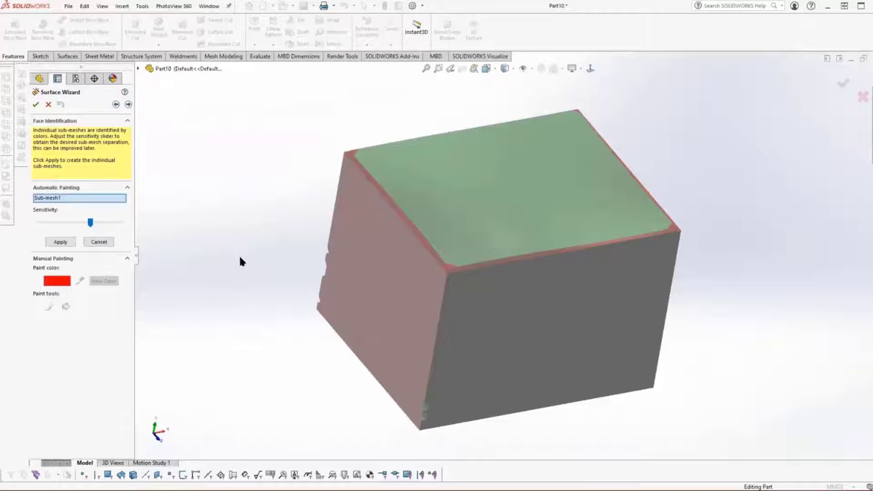
click(59, 244)
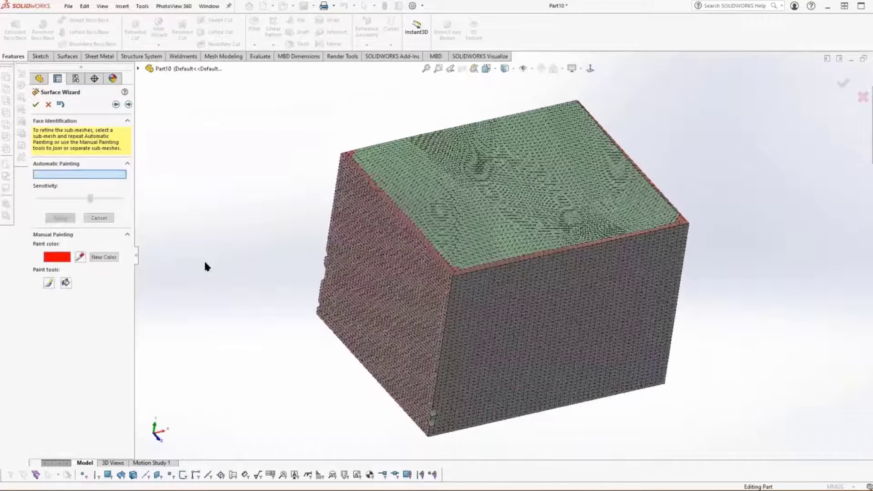
Step: Paint the stray mesh triangles at the top face's corners green so they join the green top sub-mesh
scroll(180, 268, down, 3)
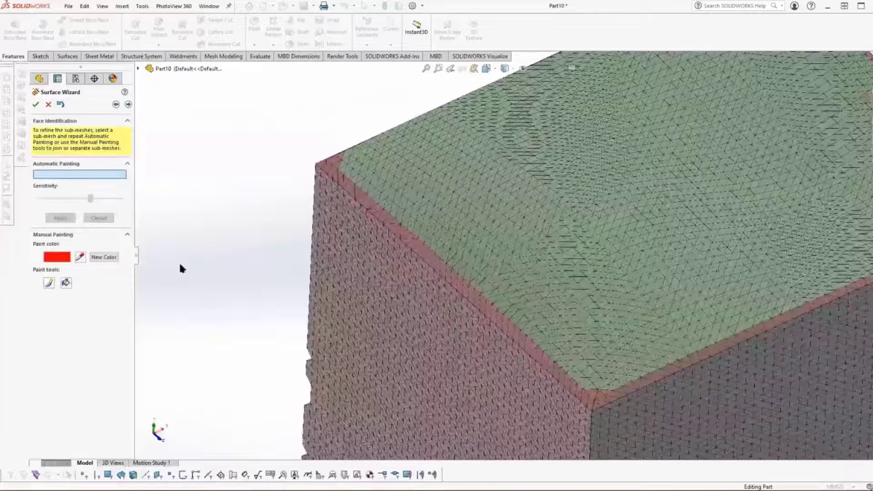
click(108, 257)
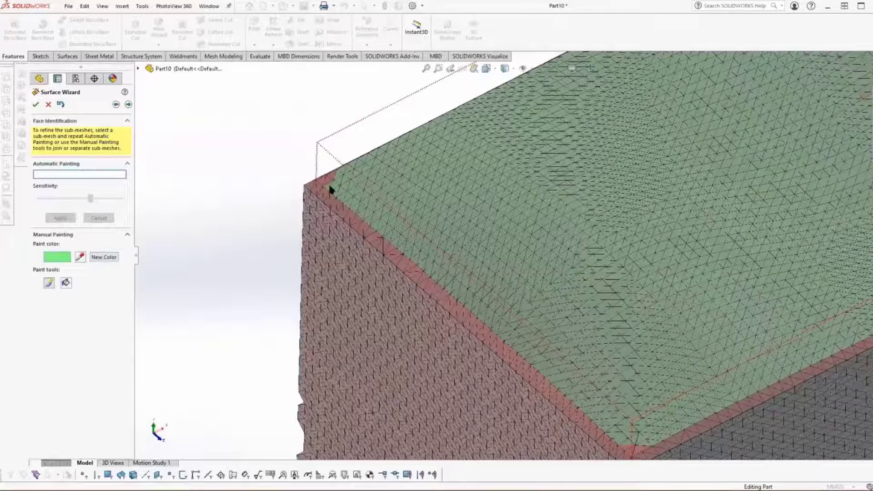
middle_drag(331, 178, 439, 204)
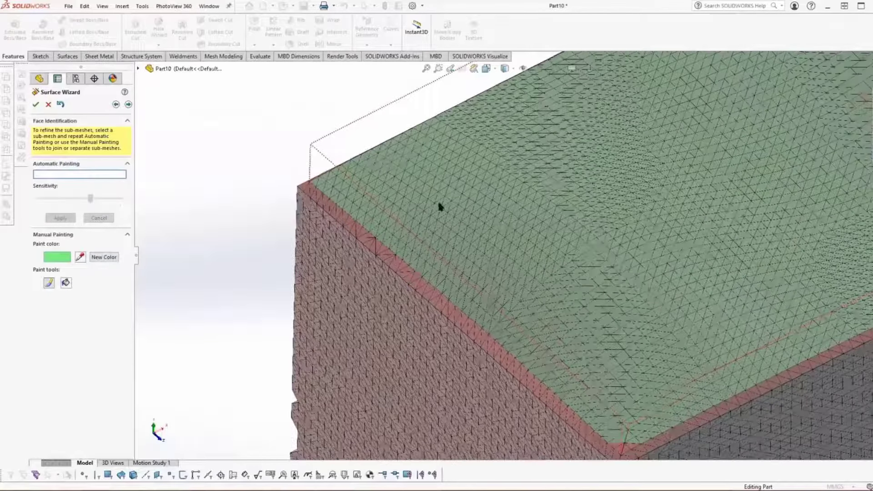
scroll(439, 206, down, 3)
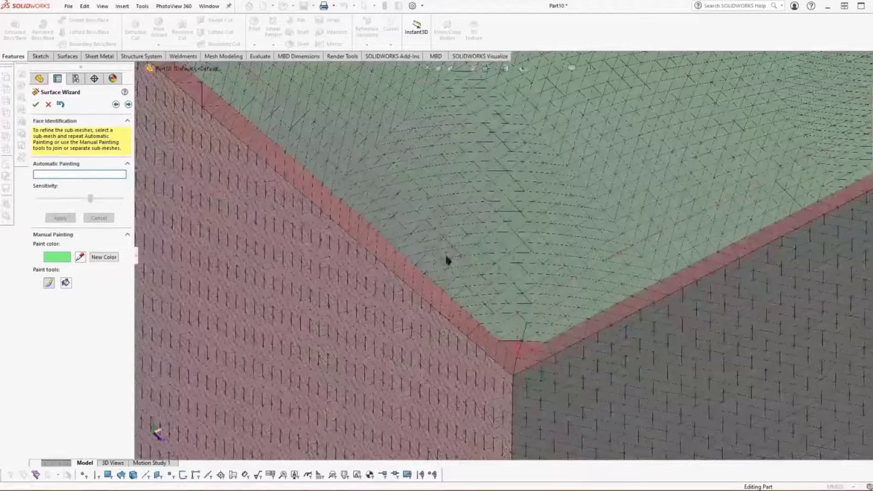
middle_drag(446, 256, 538, 327)
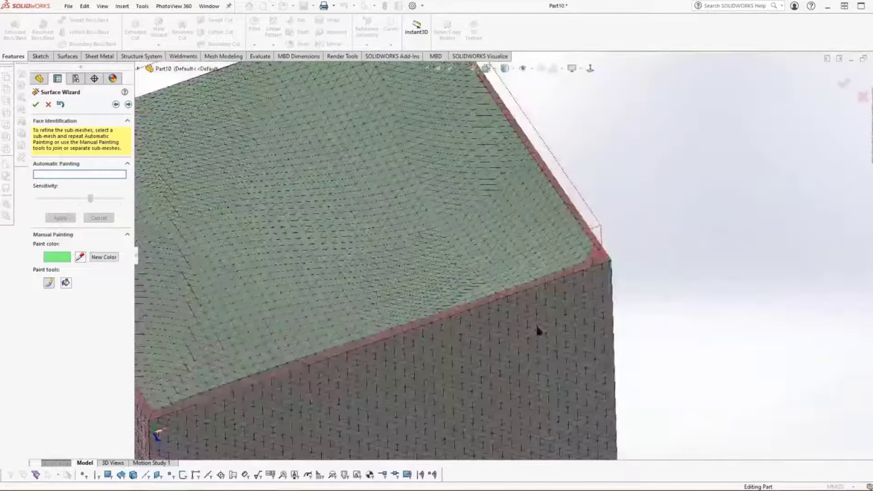
scroll(537, 327, up, 1)
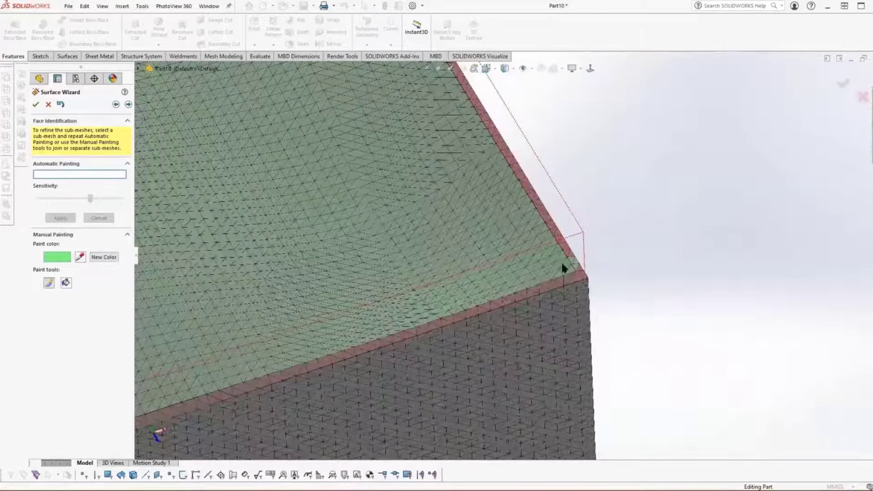
middle_drag(563, 264, 541, 266)
scroll(545, 278, down, 2)
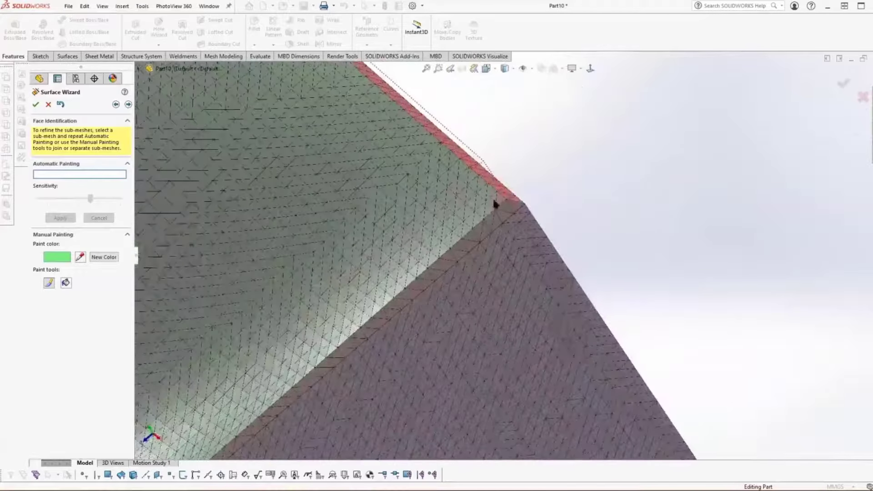
Step: Choose yellow as a new paint color and paint the narrow border strip along one top edge of the box
click(103, 257)
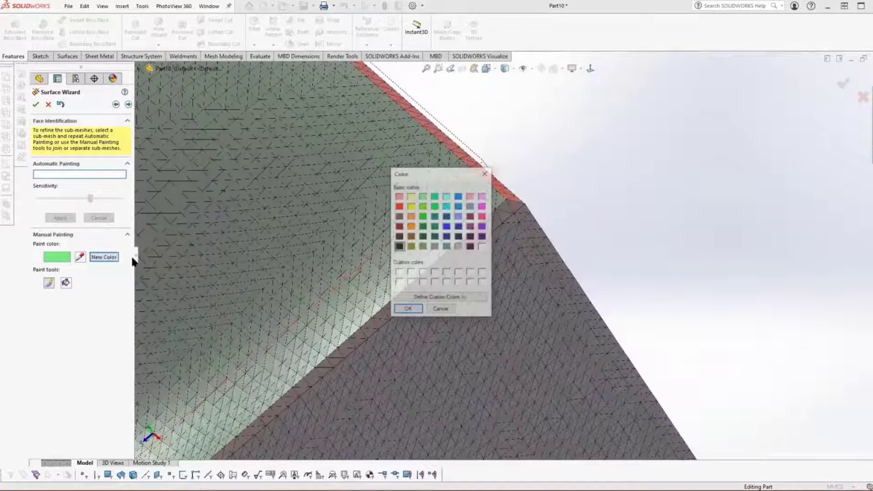
click(411, 206)
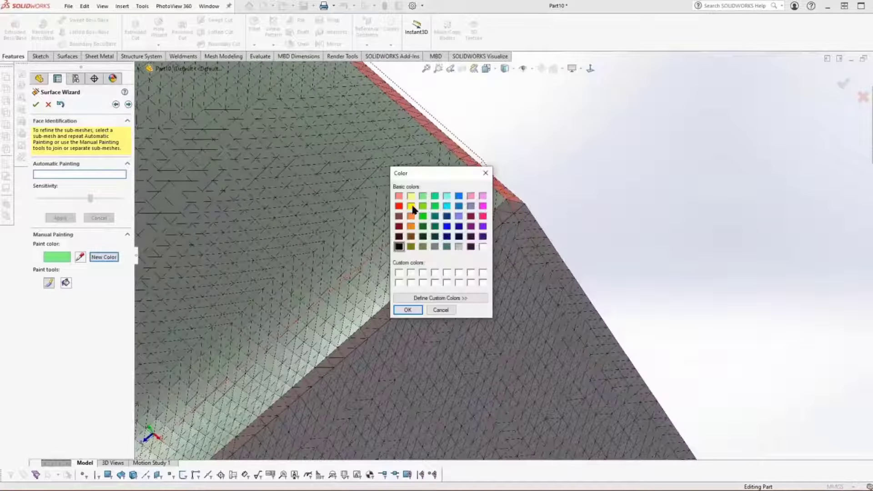
click(407, 309)
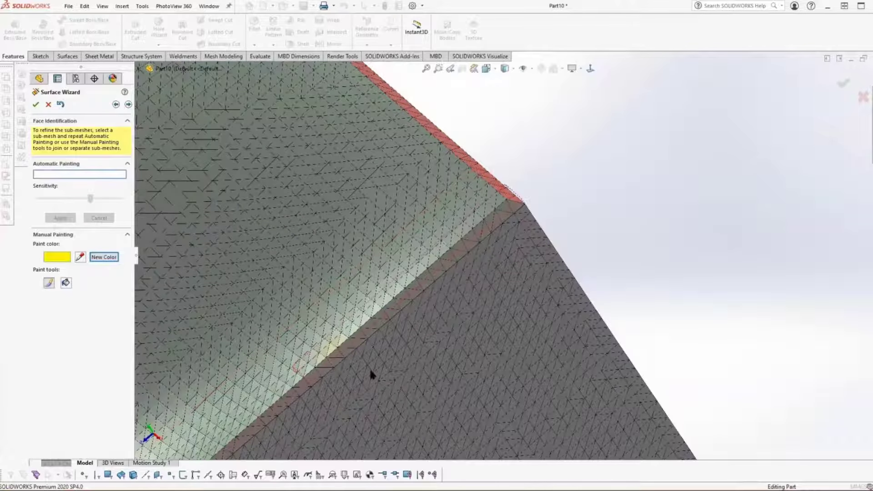
middle_drag(371, 374, 393, 363)
scroll(330, 310, down, 2)
drag(327, 333, 488, 172)
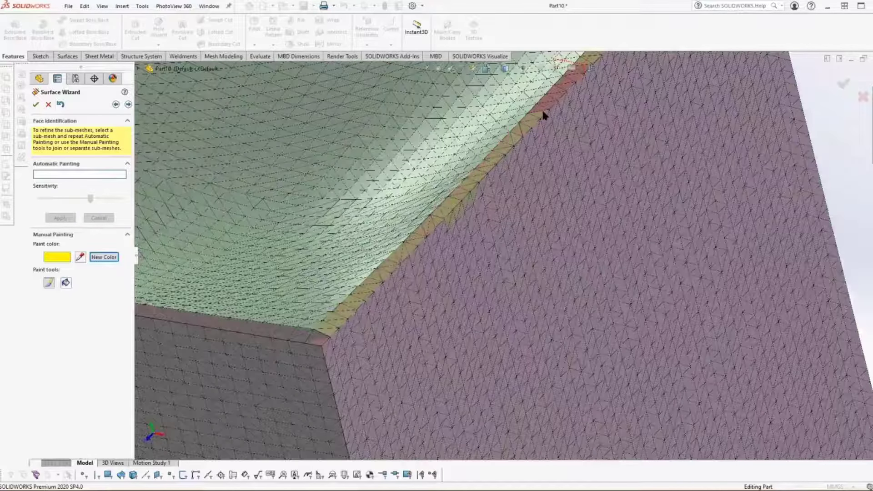
drag(571, 82, 578, 75)
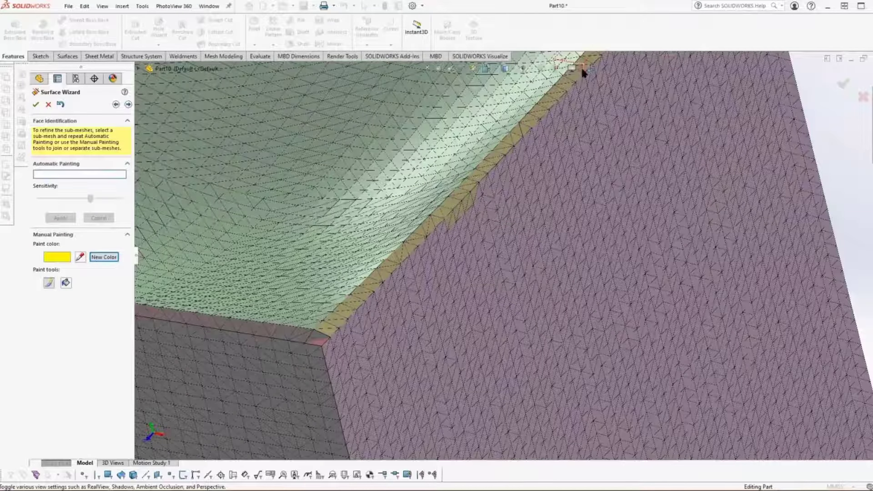
Step: Return the paint color to green and run the Surface Wizard's surface extraction on the painted sub-meshes
mouse_move(557, 180)
middle_down()
mouse_move(546, 215)
mouse_move(510, 208)
middle_up()
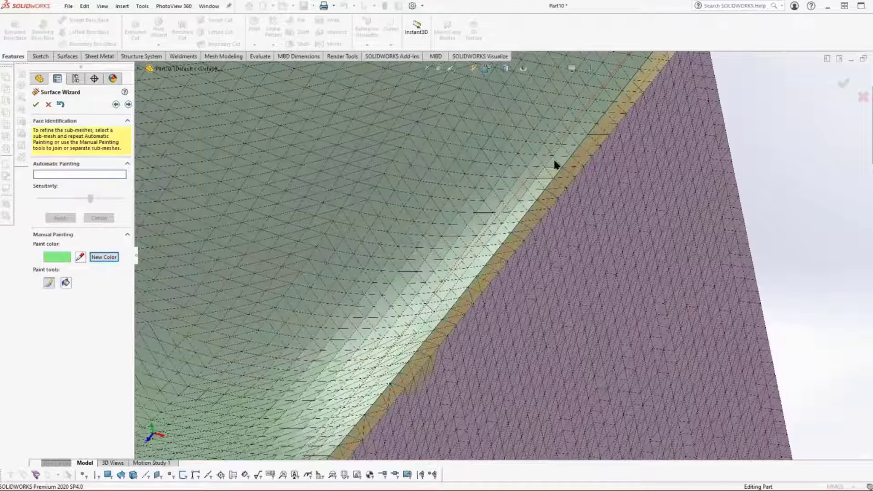
mouse_move(555, 164)
middle_down()
mouse_move(497, 220)
mouse_move(439, 221)
mouse_move(508, 288)
middle_up()
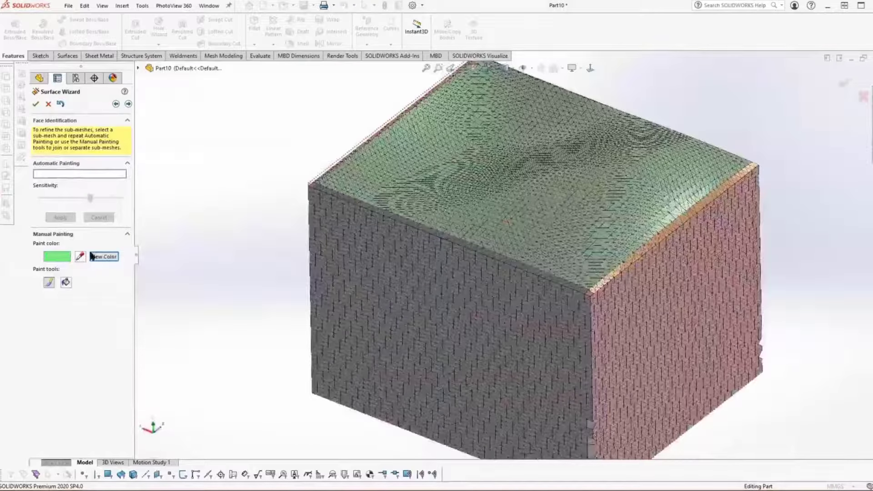
click(129, 103)
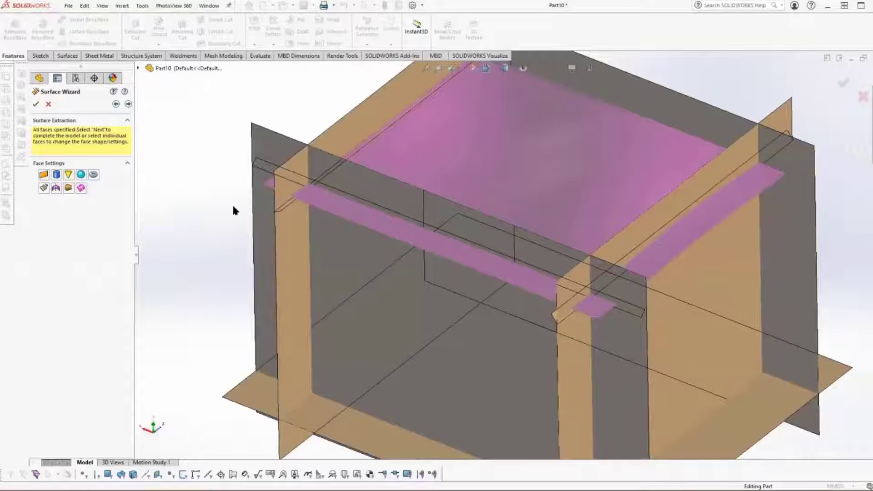
key(f)
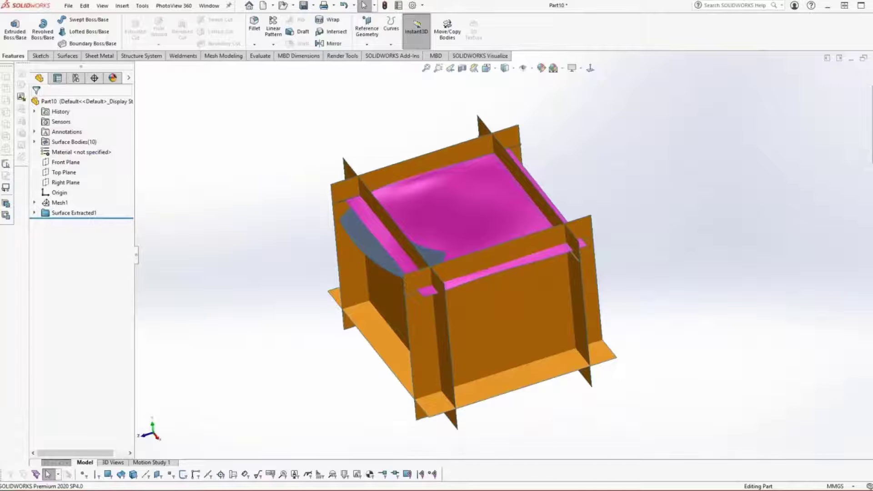
Step: Set up a mutual Trim Surface with the curved top surface and the five large planar surfaces of the box
click(68, 55)
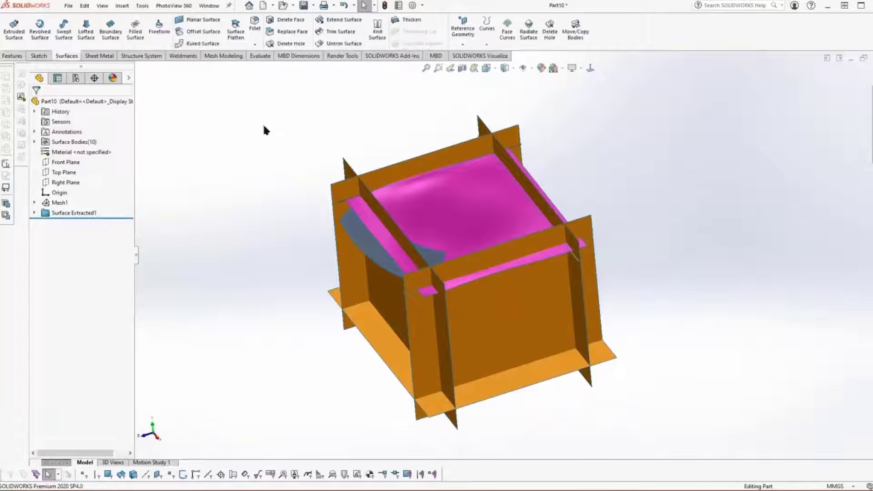
click(340, 32)
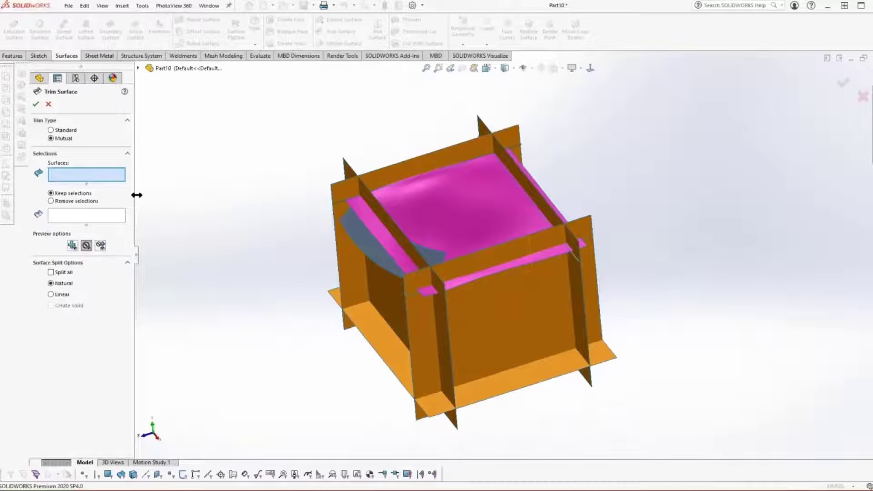
click(384, 304)
click(468, 318)
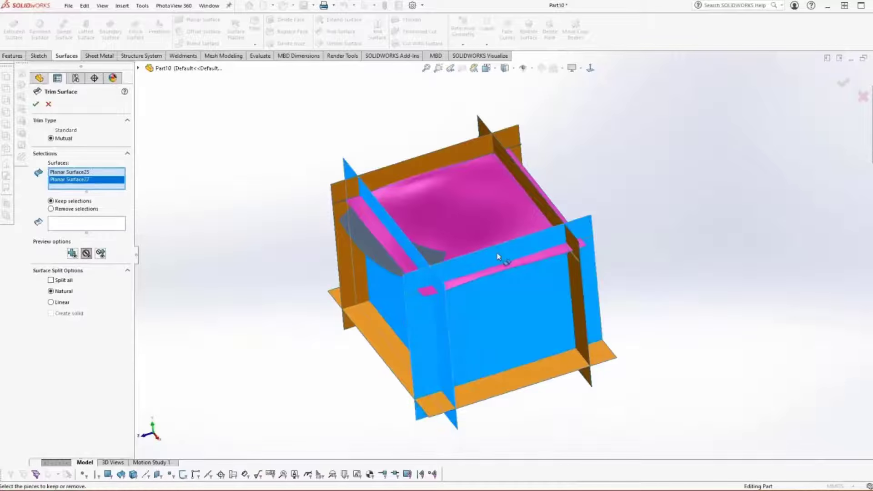
click(500, 235)
click(580, 283)
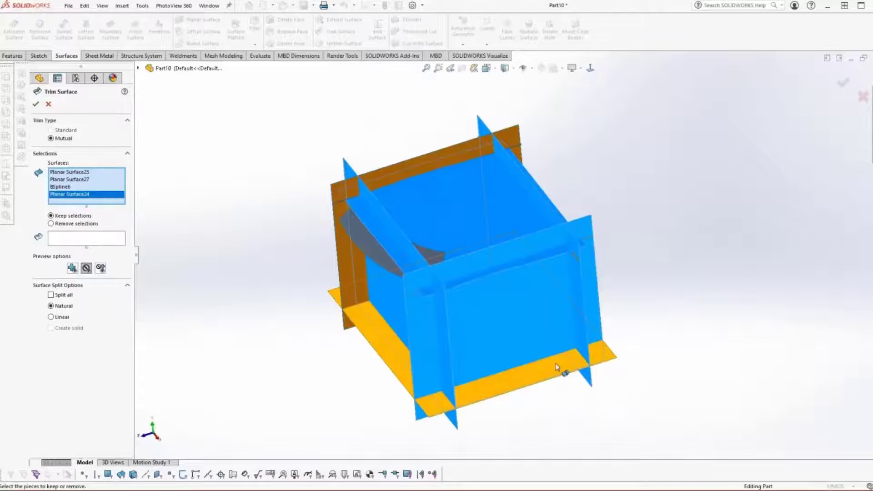
click(563, 364)
click(342, 271)
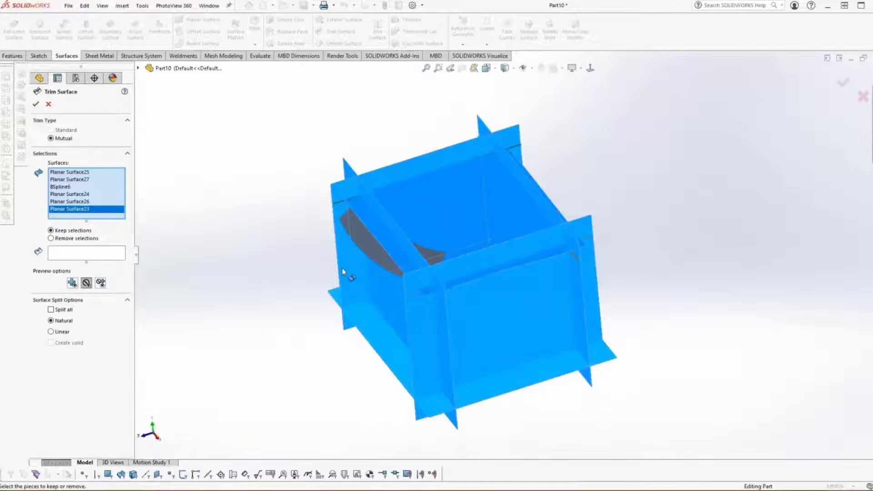
Step: Keep the central piece of the curved top and of each of the five planar surfaces, and complete the mutual trim
click(85, 249)
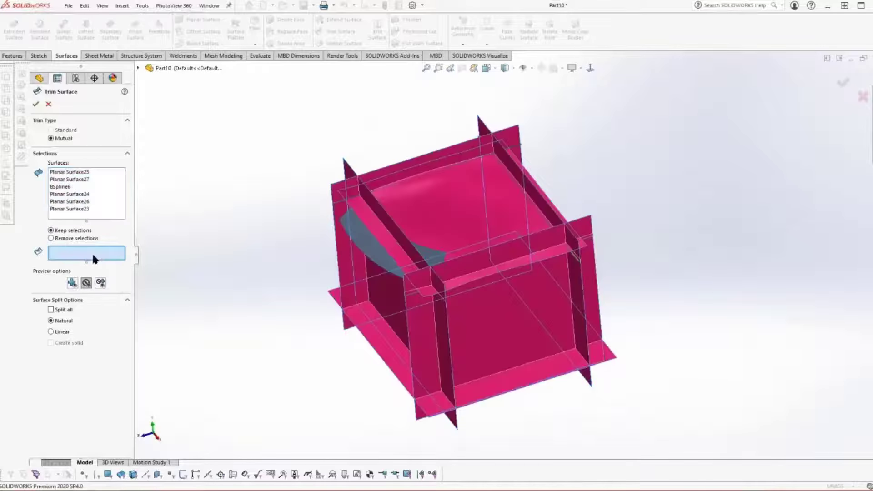
click(470, 215)
click(396, 291)
click(432, 226)
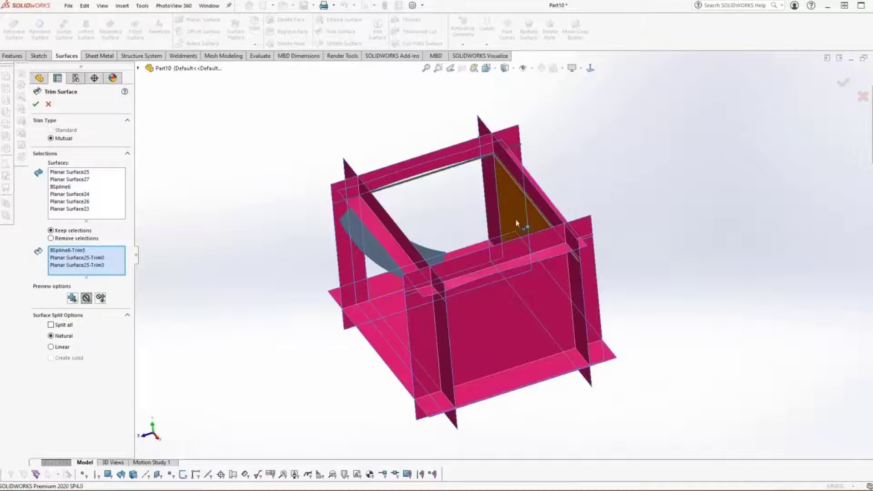
click(516, 222)
click(512, 321)
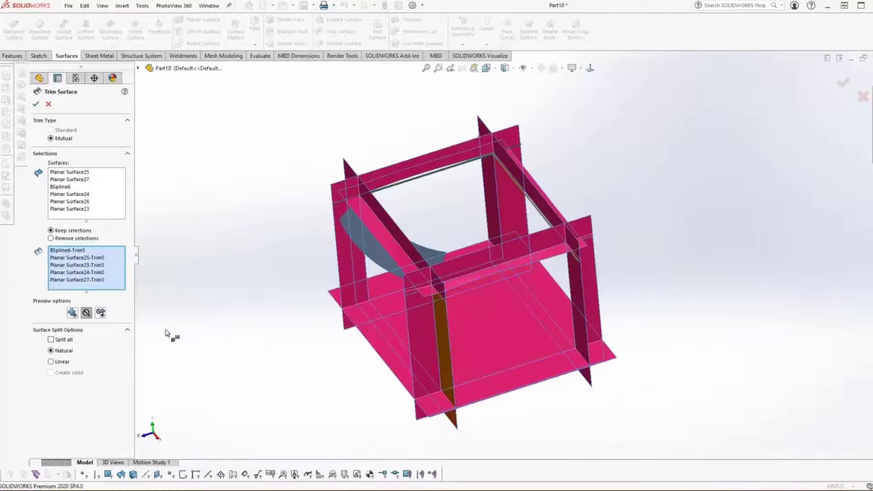
click(498, 346)
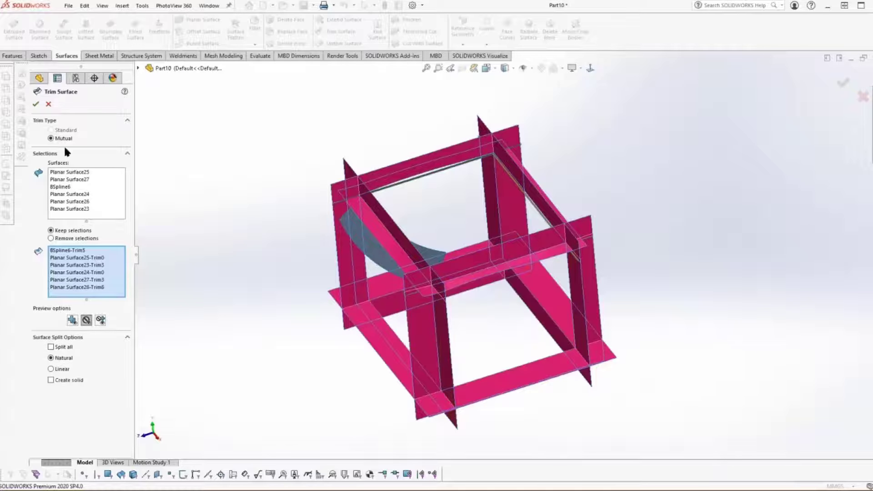
click(35, 103)
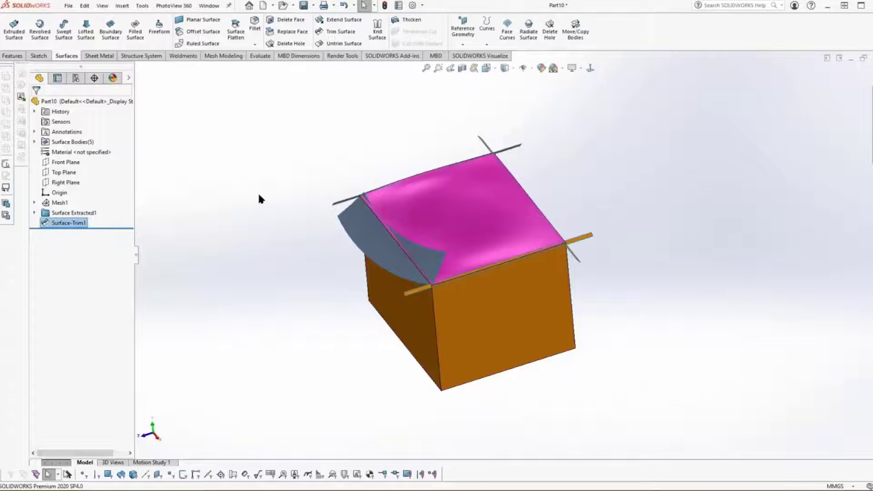
Step: Extend the thin planar strip crossing one edge of the curved top linearly by 22.54 mm
click(259, 195)
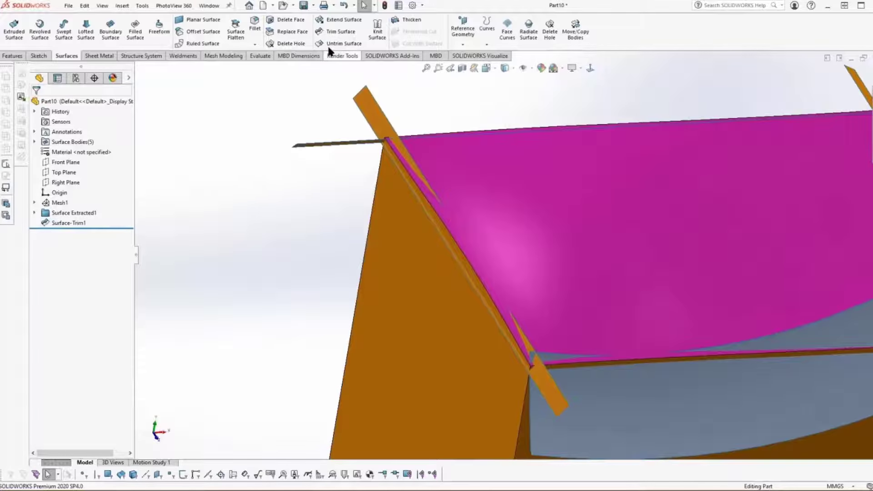
click(338, 19)
click(369, 114)
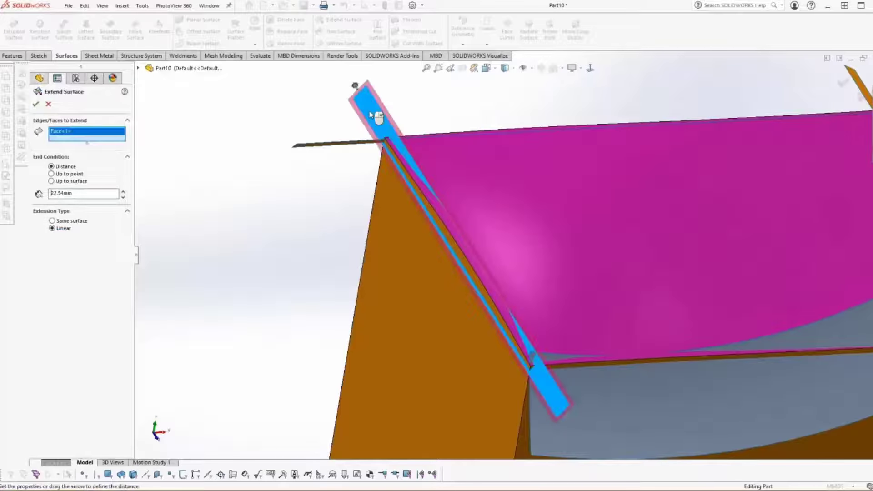
right_click(371, 113)
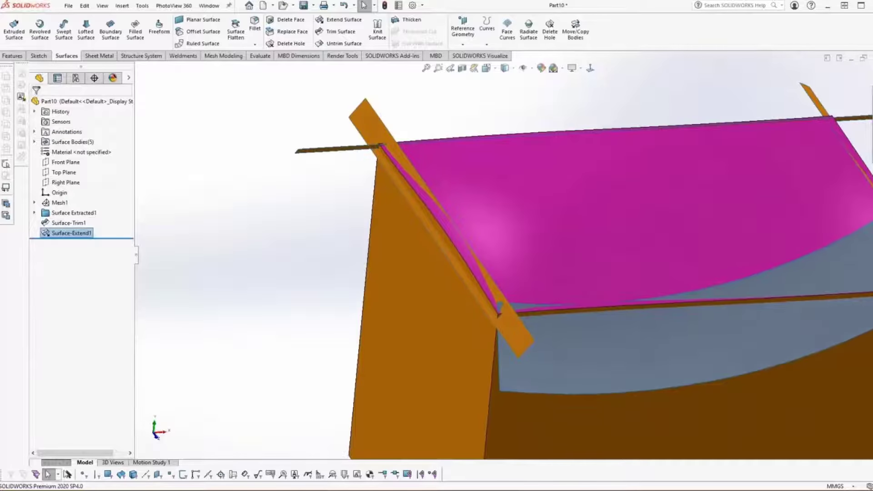
Step: Edit the strip's surface extension and increase its distance so the strip reaches farther past the box edge
click(71, 233)
click(71, 207)
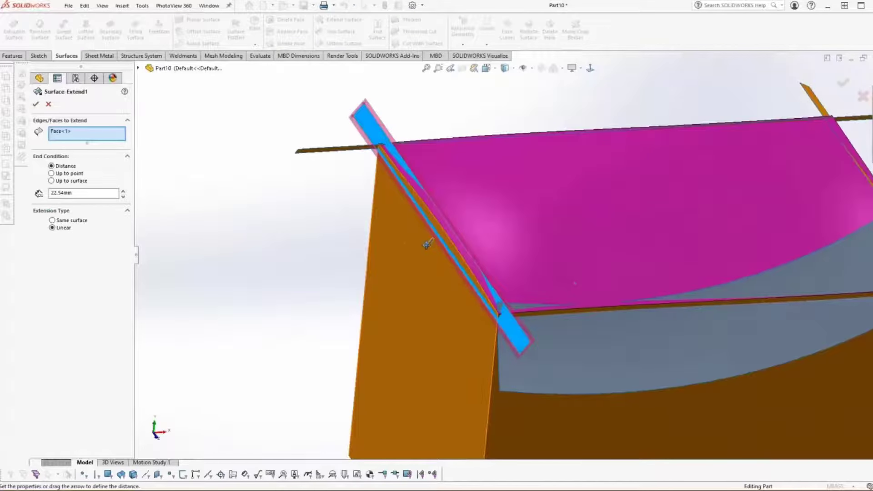
drag(425, 247, 426, 252)
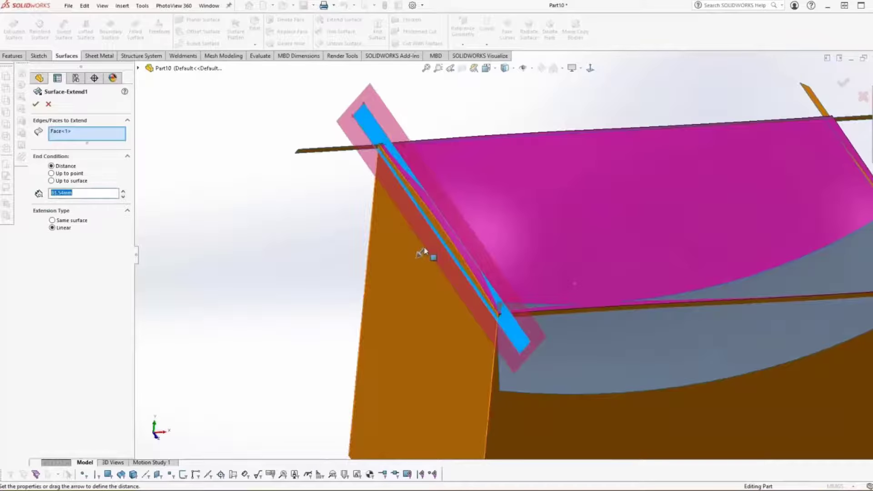
click(36, 105)
Step: Extend the remaining thin planar strips around the curved top linearly past the box corners
click(332, 222)
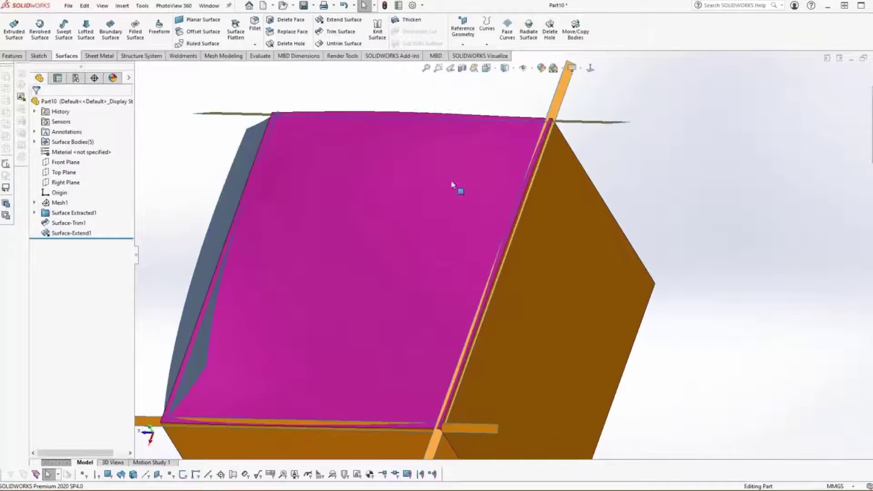
click(341, 19)
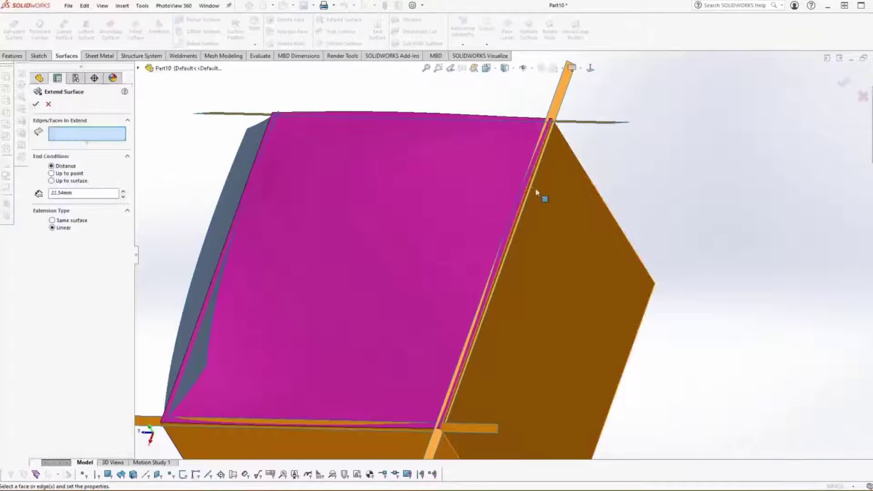
click(572, 145)
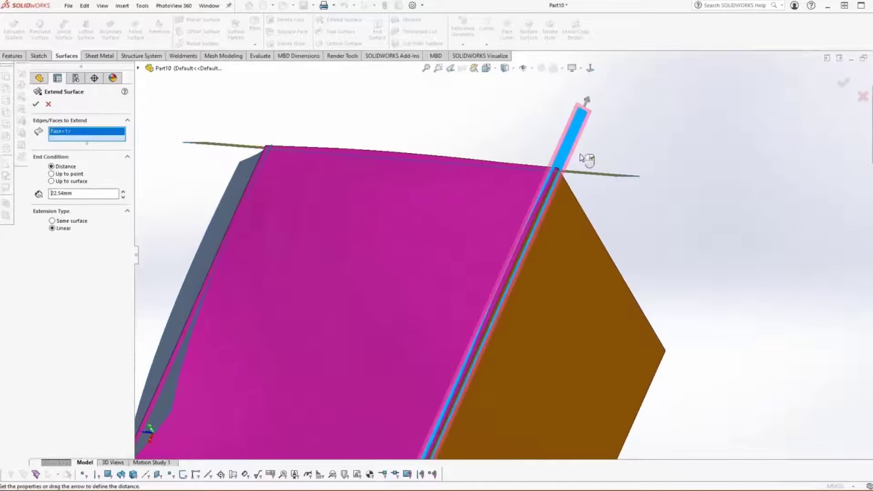
scroll(584, 156, up, 1)
middle_drag(583, 157, 575, 184)
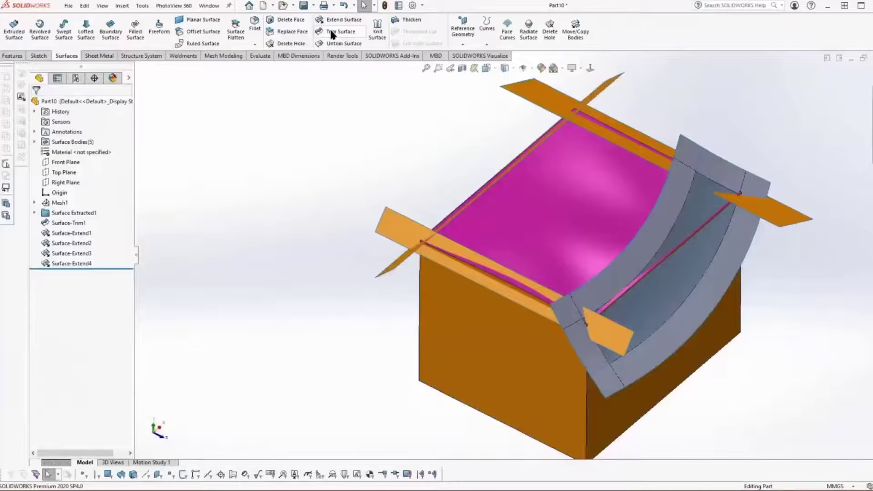
Step: Set up a mutual Trim Surface with the trimmed box body and the four extended strips
click(340, 31)
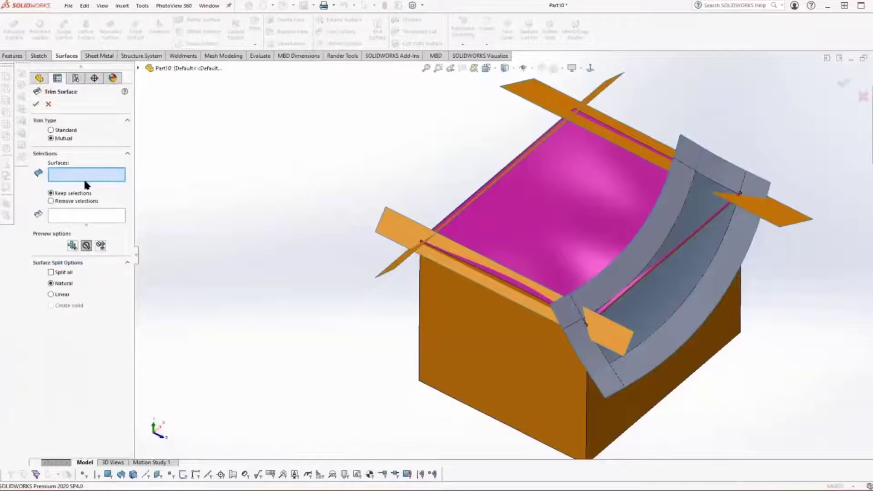
click(487, 331)
click(410, 255)
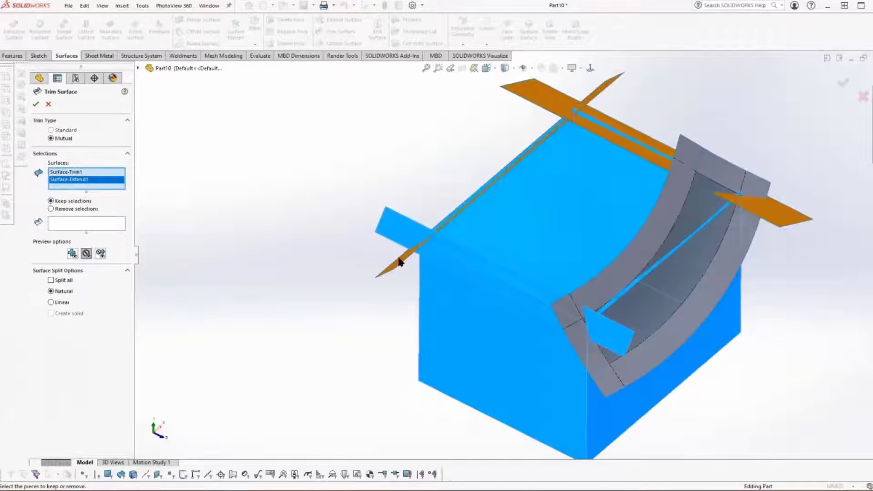
click(412, 257)
click(639, 152)
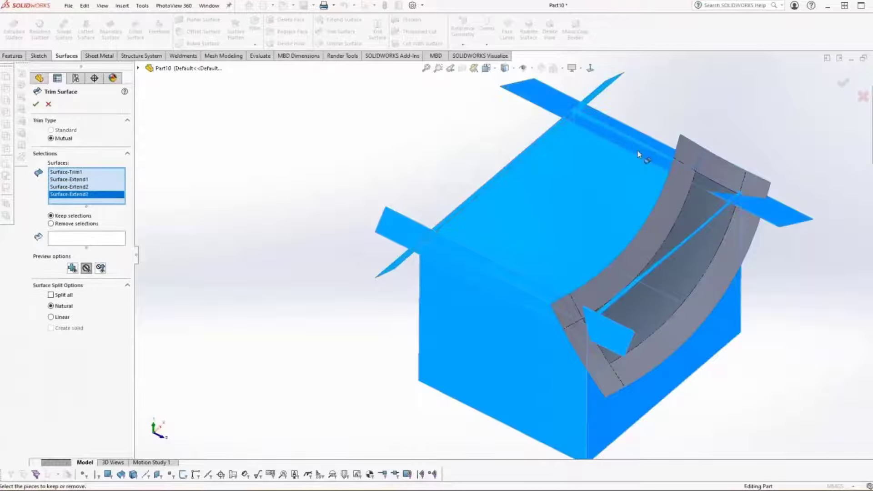
click(707, 166)
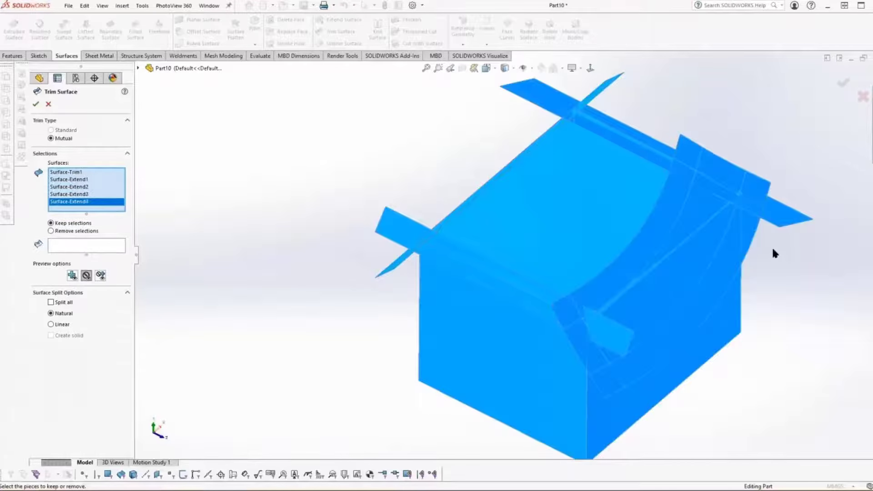
Step: Keep the curved top, the box walls and the inner piece of each of the four strips, and complete the mutual trim
click(72, 244)
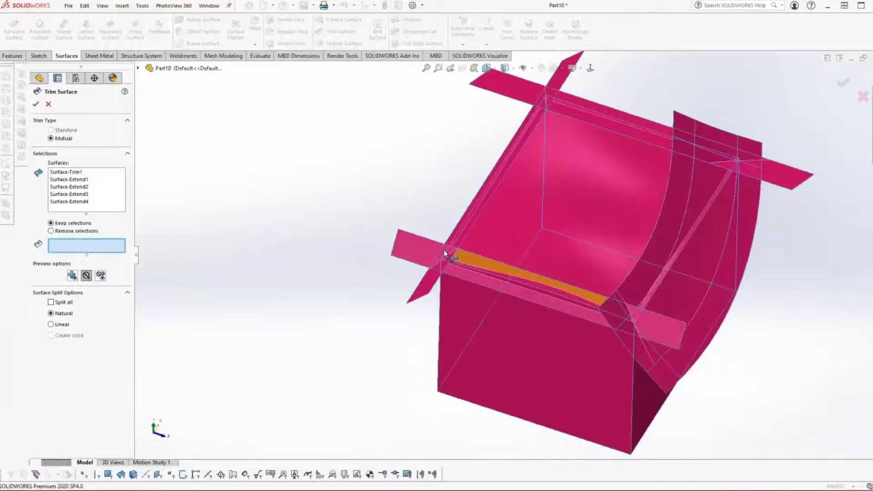
middle_drag(444, 250, 571, 304)
click(556, 350)
click(557, 202)
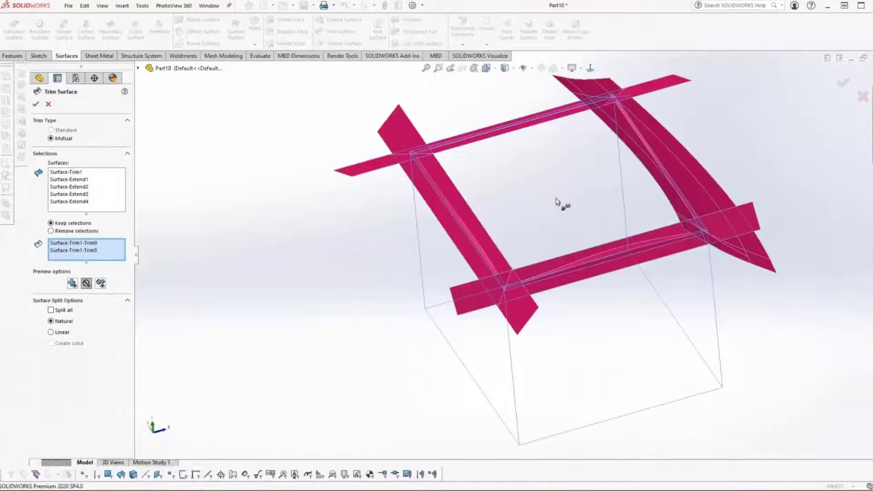
middle_drag(559, 200, 561, 273)
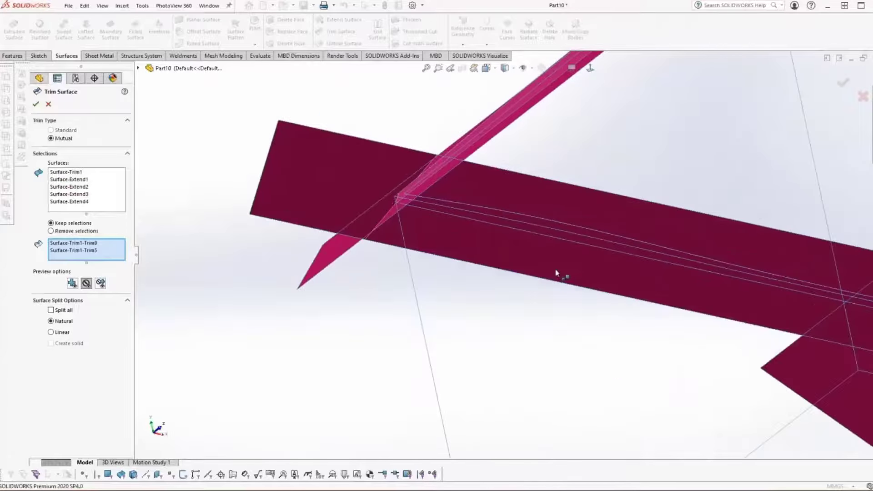
click(559, 238)
middle_drag(559, 238, 466, 171)
click(522, 291)
click(502, 286)
click(474, 168)
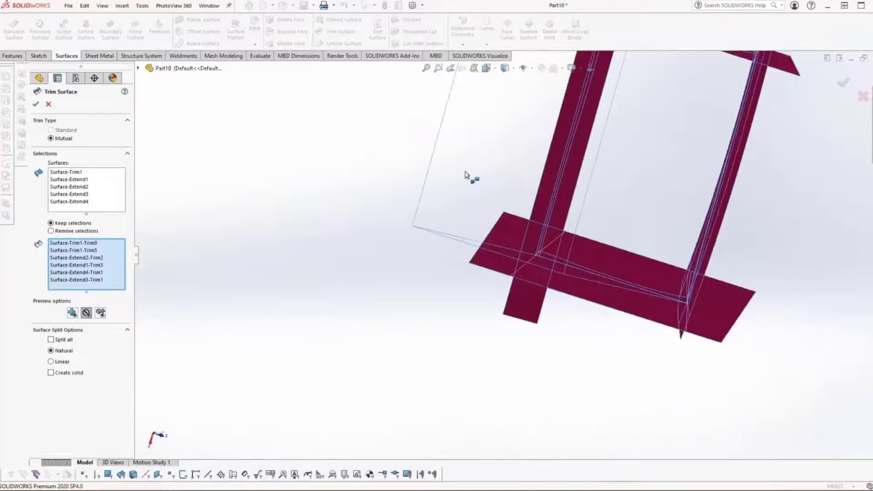
click(36, 105)
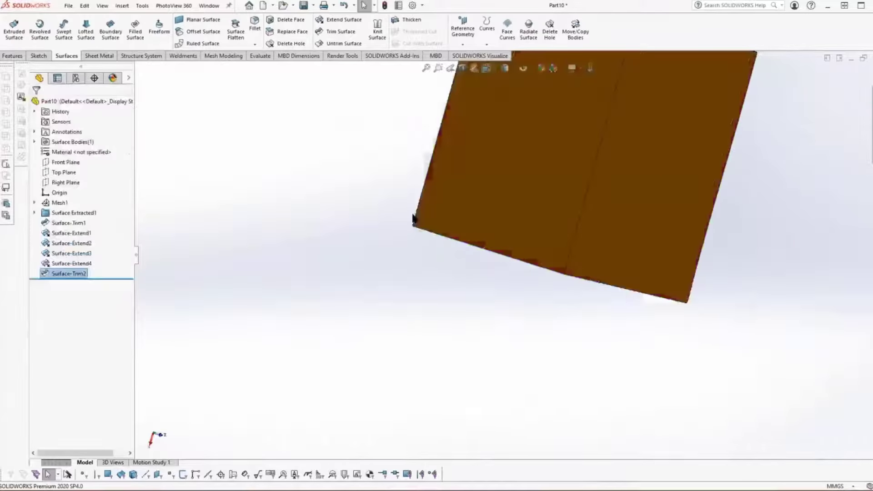
Step: Turn the closed trimmed surface body into a solid using Thicken with Create solid from enclosed volume
middle_drag(413, 211, 337, 223)
click(253, 189)
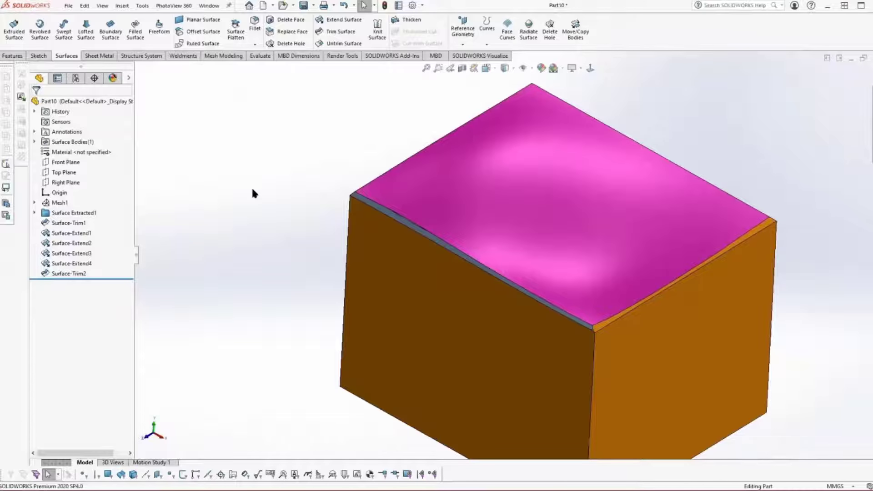
click(122, 5)
mouse_move(134, 23)
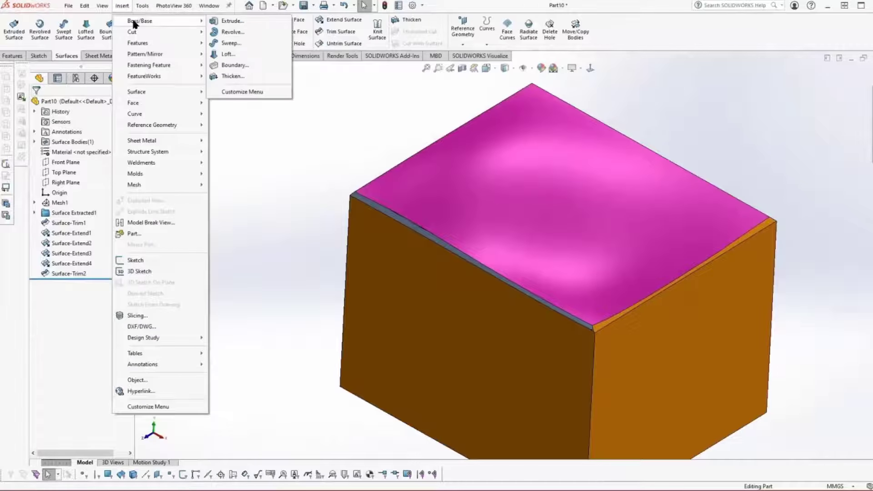
click(225, 77)
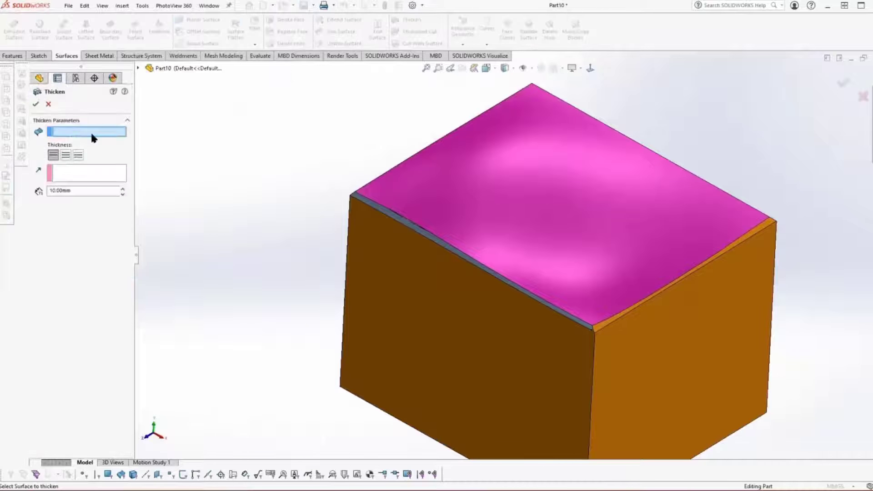
click(421, 277)
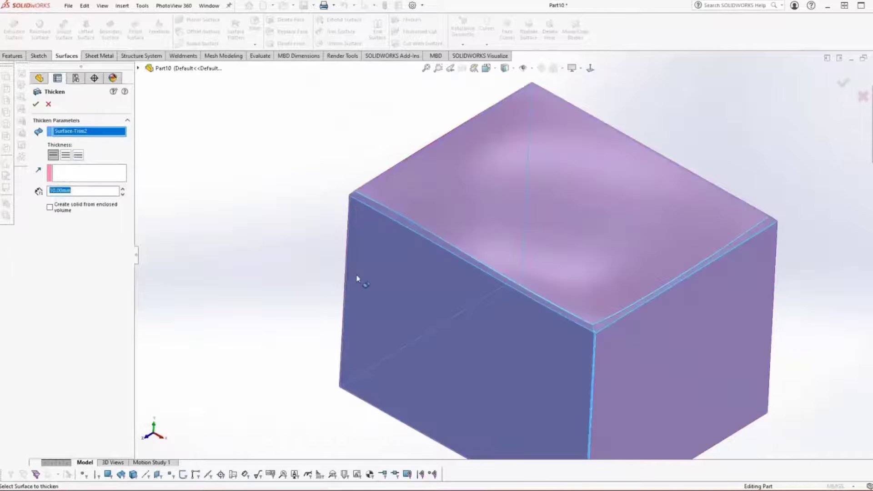
click(49, 208)
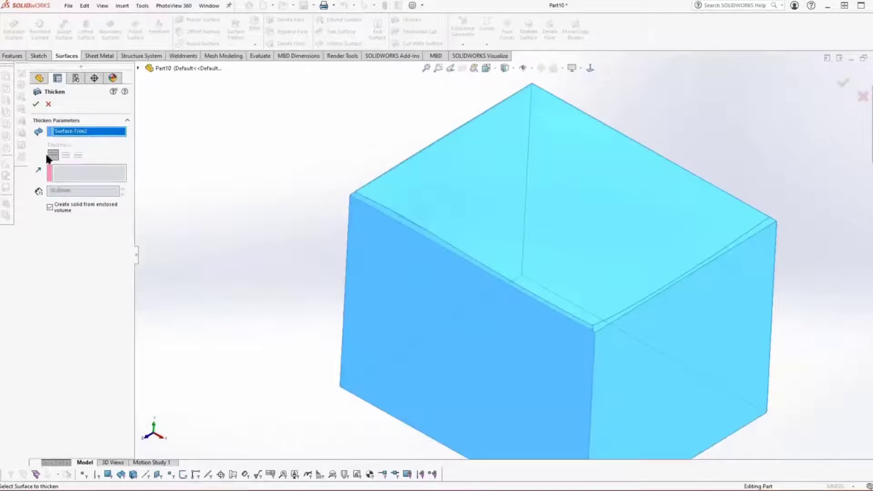
click(36, 105)
scroll(308, 160, down, 3)
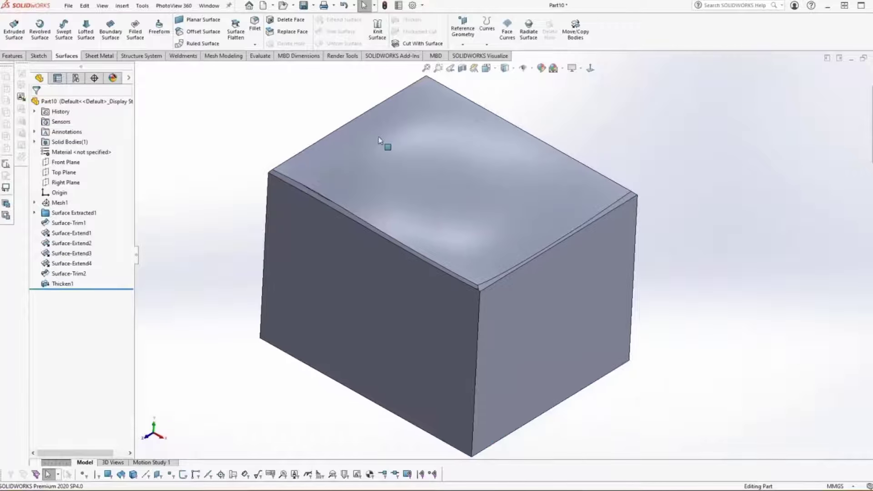
Step: Switch the solid box to a shaded display without edges
click(513, 68)
click(506, 90)
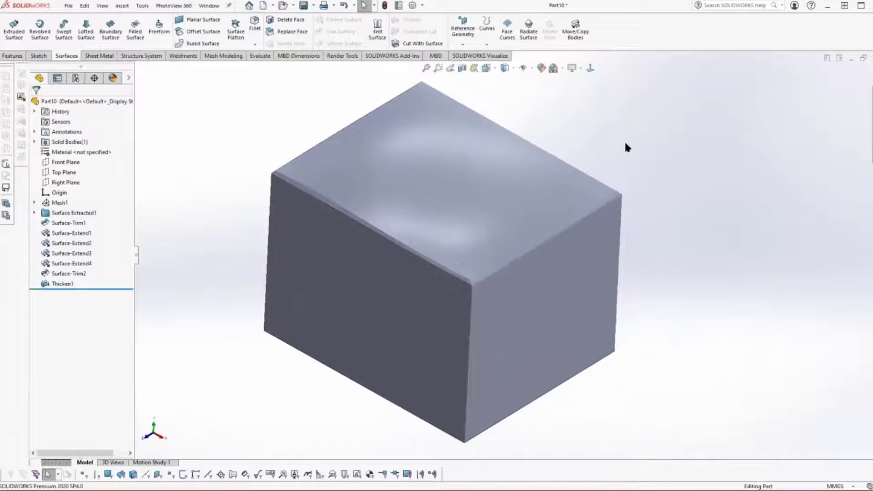
middle_drag(696, 172, 703, 177)
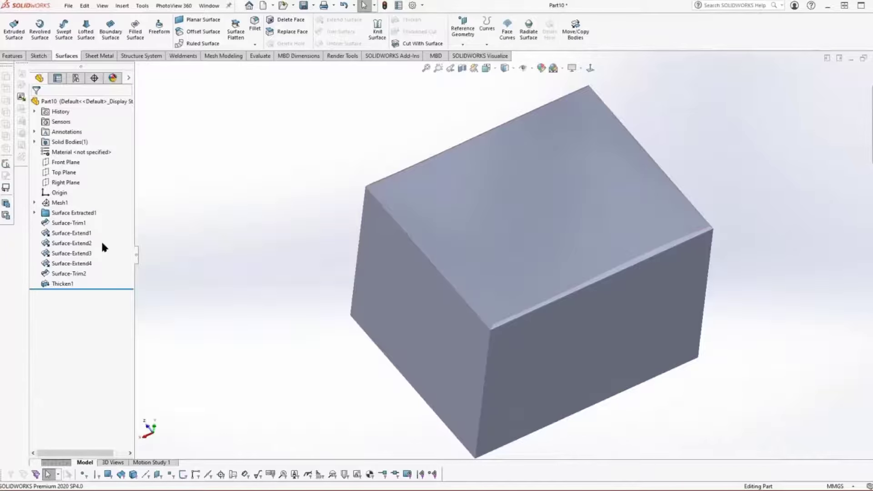
Step: Expand Mesh1 and show Sub-mesh7, the scanned mesh of the curved top, in an isometric view
click(34, 203)
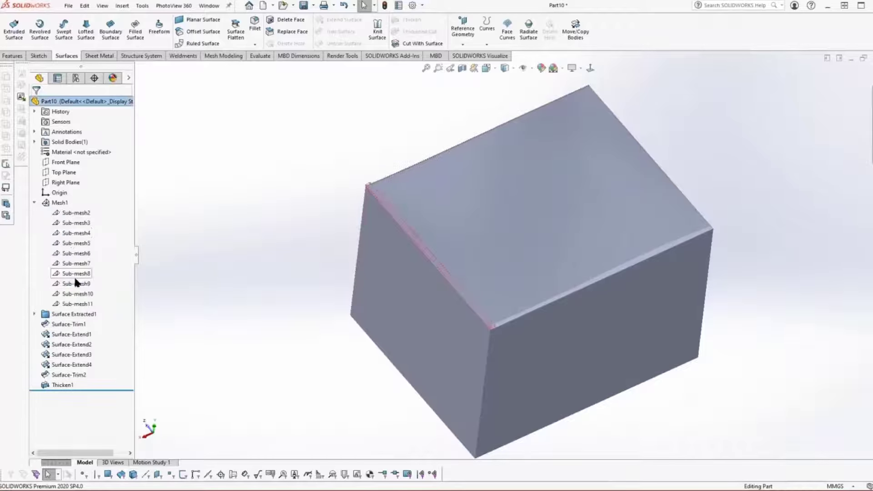
click(79, 263)
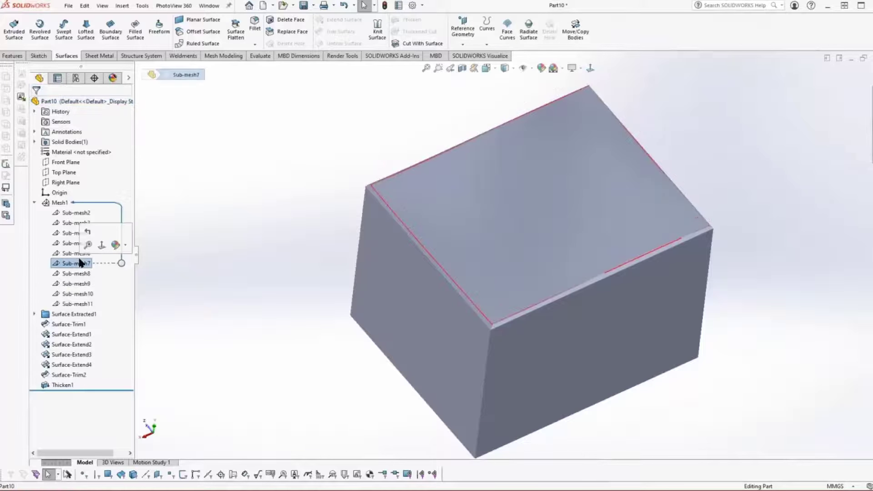
right_click(81, 263)
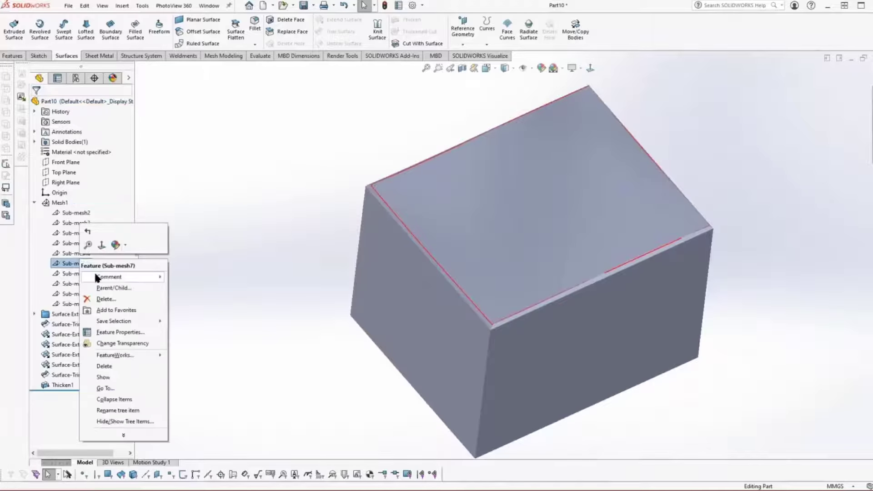
click(106, 376)
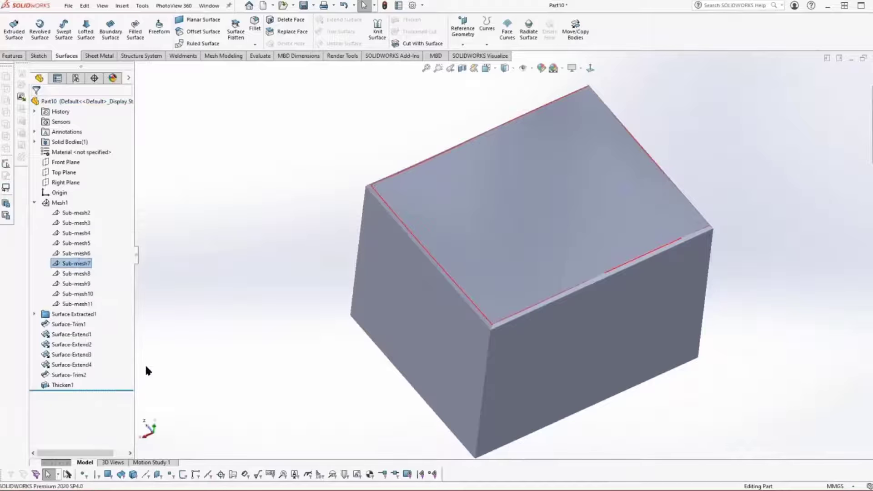
click(257, 353)
key(ctrl+7)
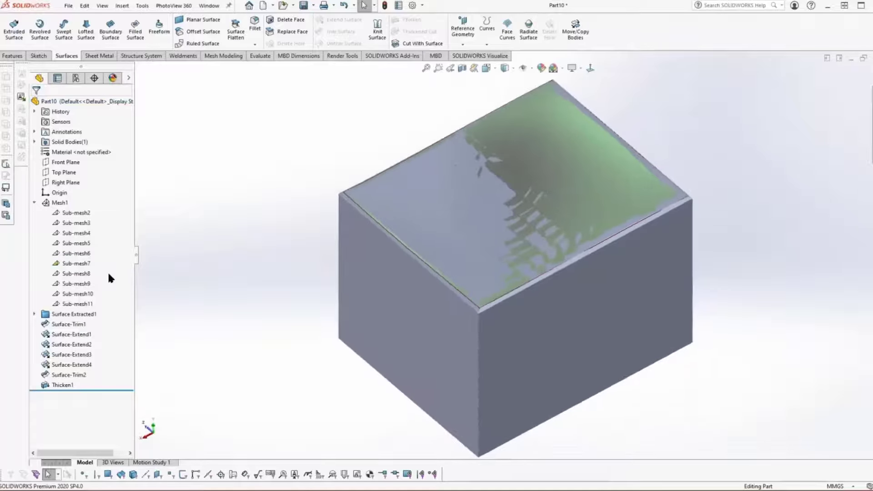
Step: Run a surface to mesh deviation analysis between Sub-mesh7 and the solid's curved top face
right_click(75, 265)
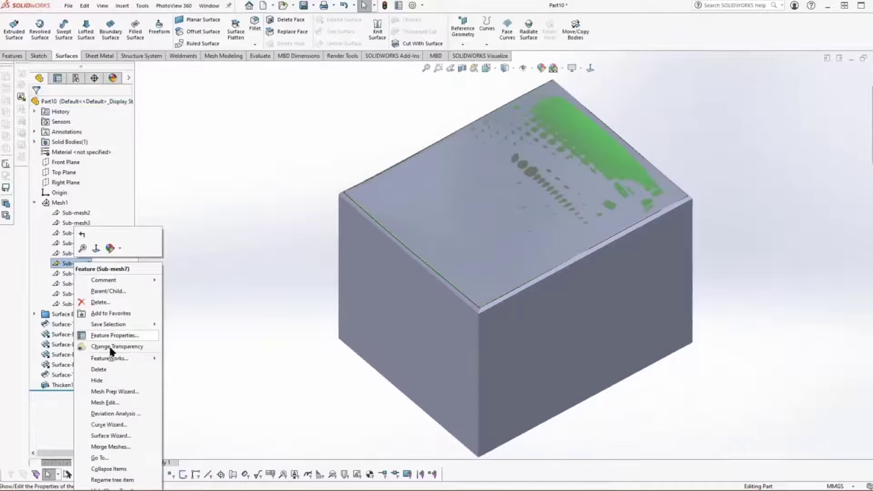
click(113, 412)
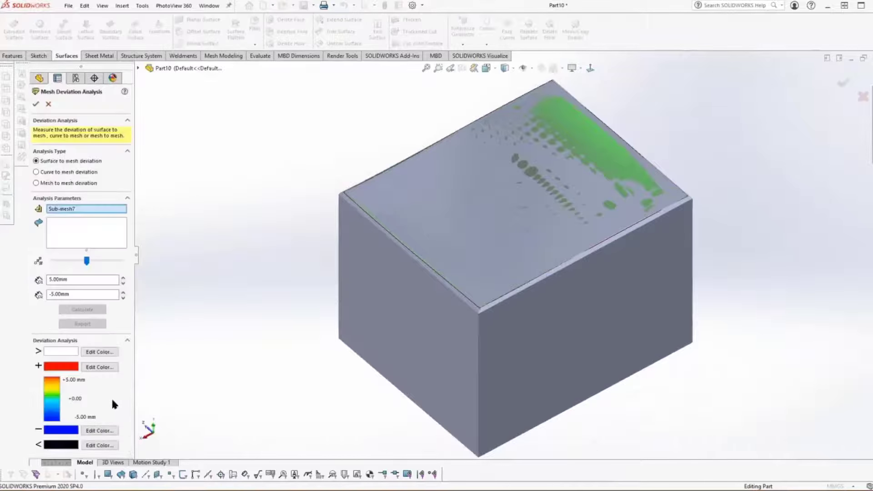
click(70, 227)
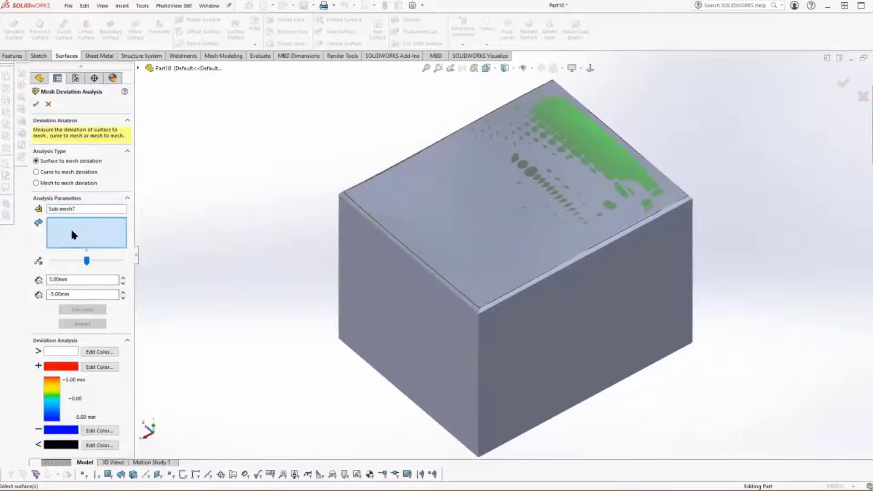
click(449, 225)
click(99, 307)
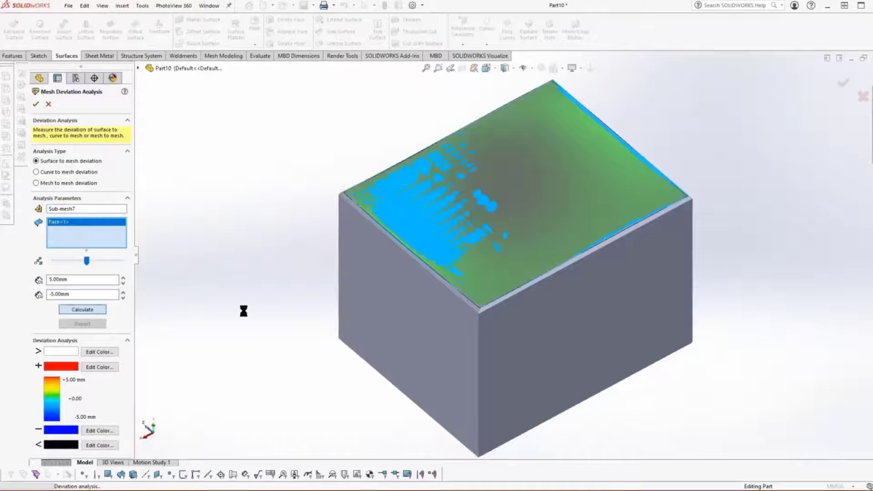
middle_drag(319, 311, 319, 311)
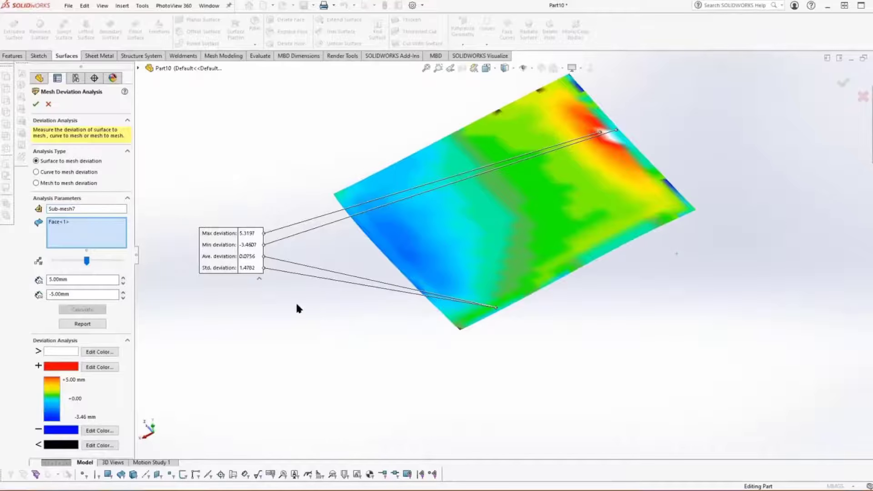
click(36, 105)
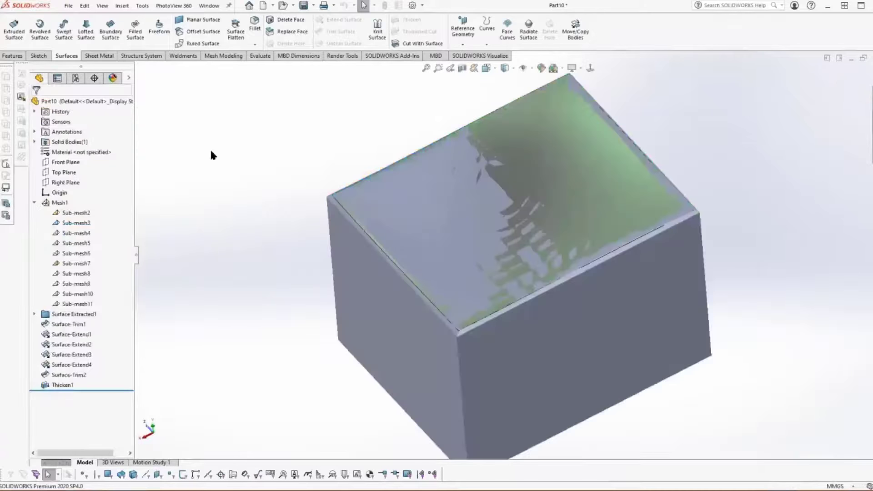
Step: Run the Surface Wizard on Sub-mesh7 with guided creation and no split plane, extracting all faces
right_click(78, 264)
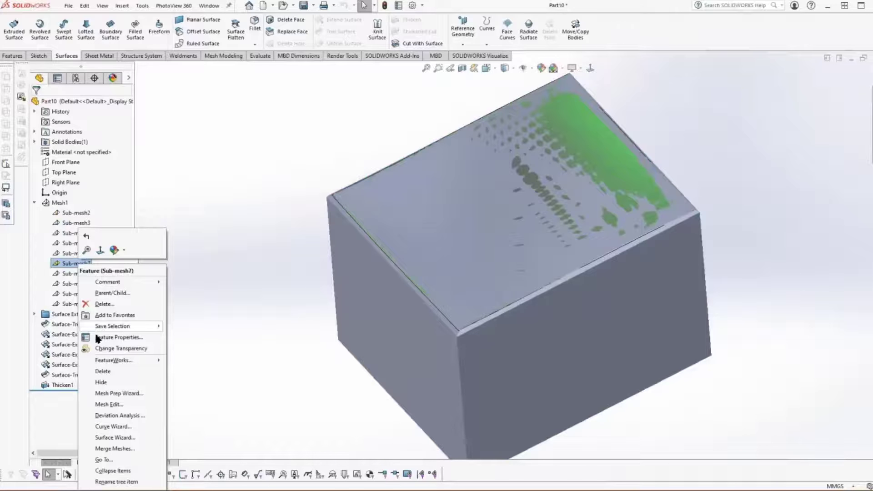
click(112, 439)
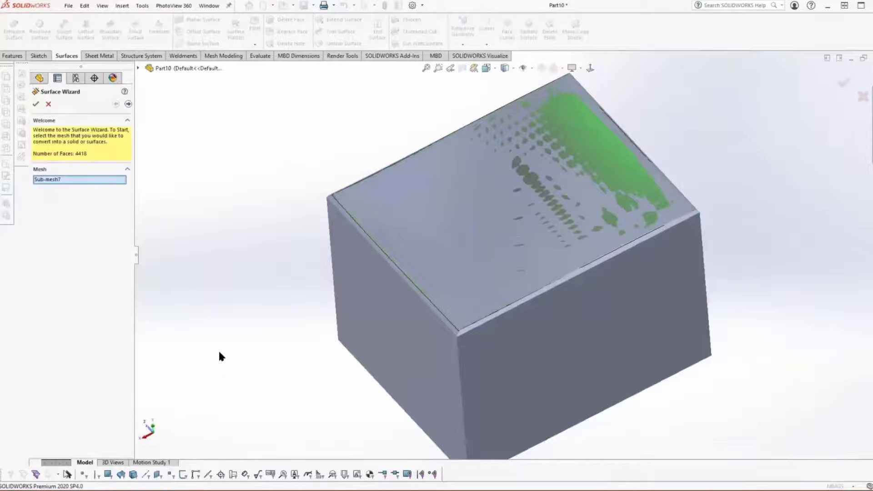
click(128, 105)
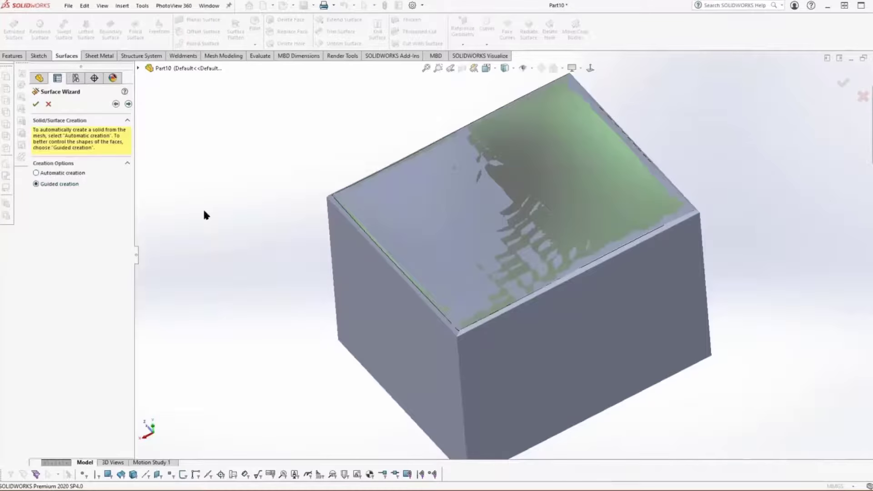
click(128, 105)
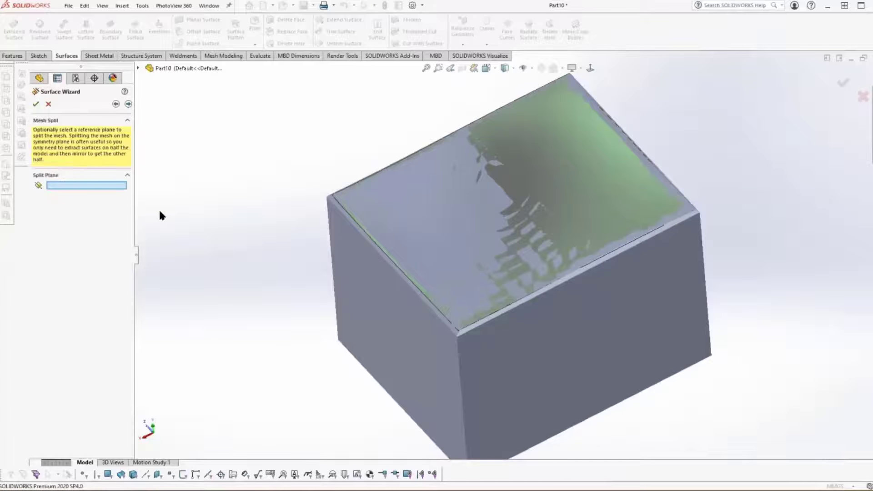
click(128, 104)
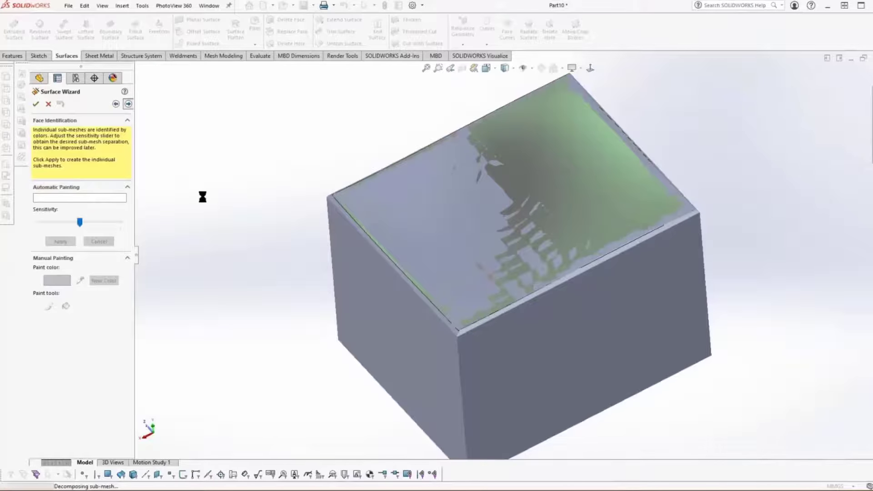
click(128, 105)
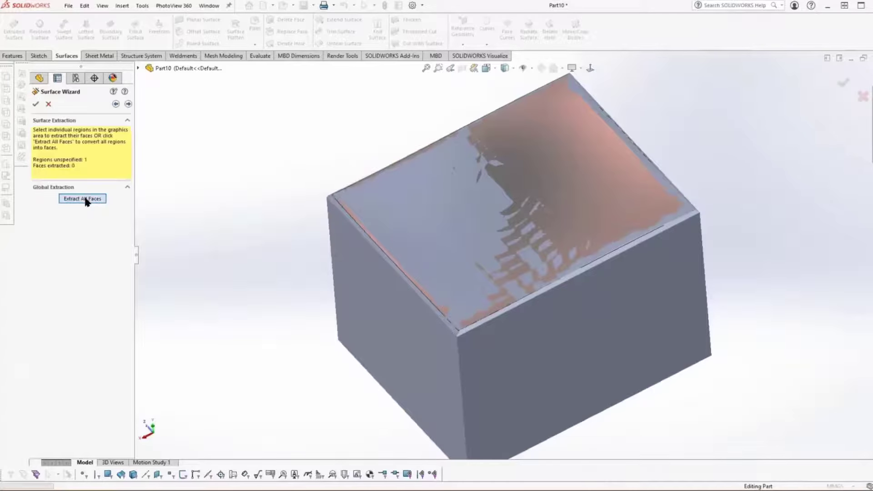
click(84, 200)
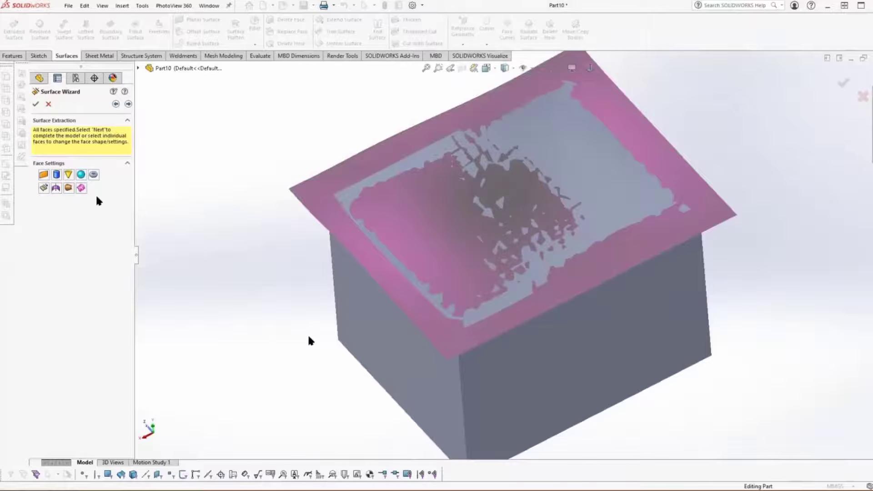
Step: Select the extracted top surface and set its fitting tolerance to 3.60 mm
click(319, 200)
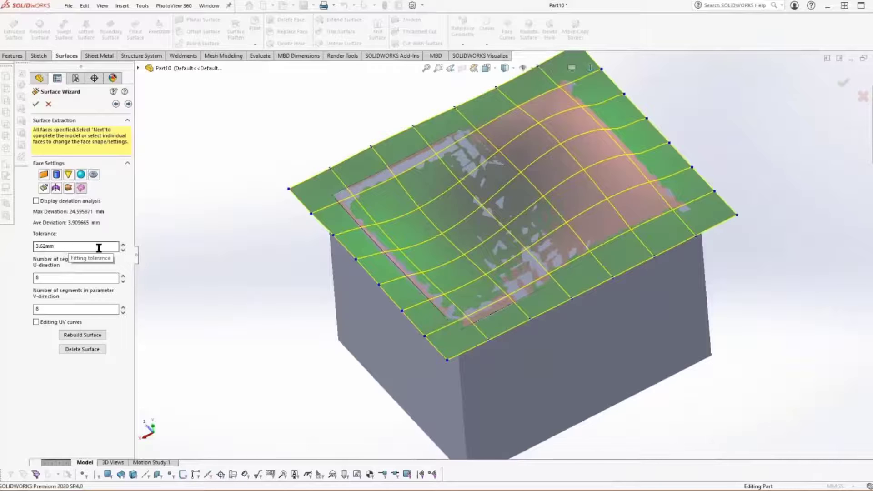
click(123, 251)
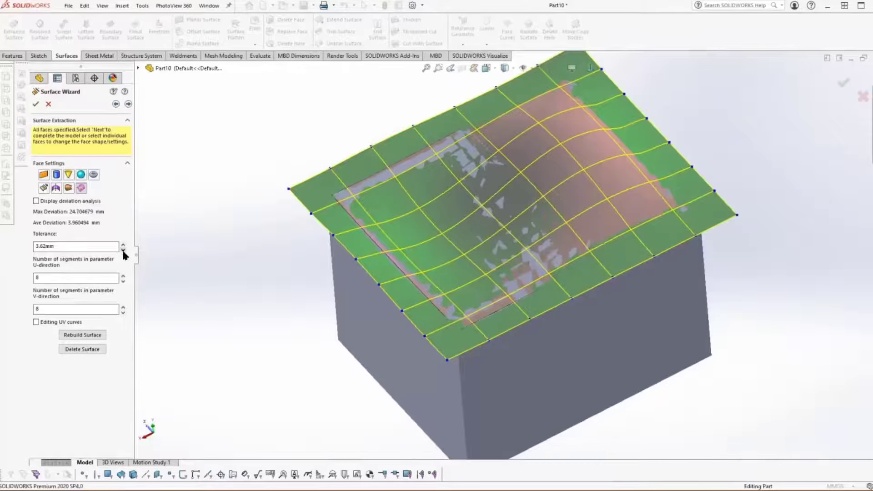
click(123, 248)
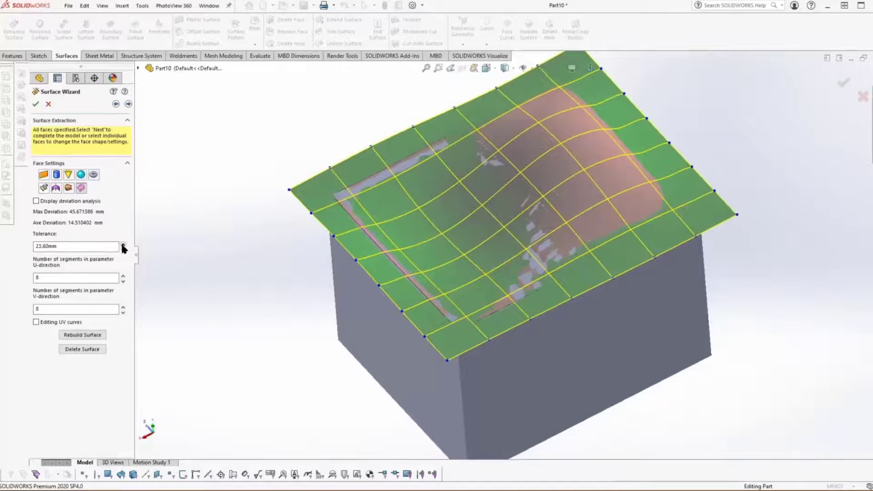
click(121, 250)
click(122, 250)
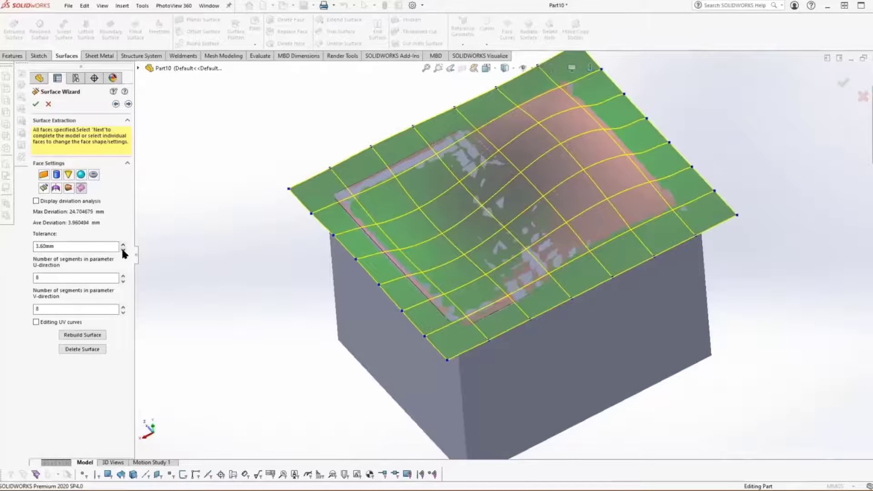
Step: Set the surface to 14 segments in U and 15 segments in V, and rebuild it
click(123, 276)
click(123, 276)
click(122, 276)
click(122, 275)
click(123, 276)
click(123, 275)
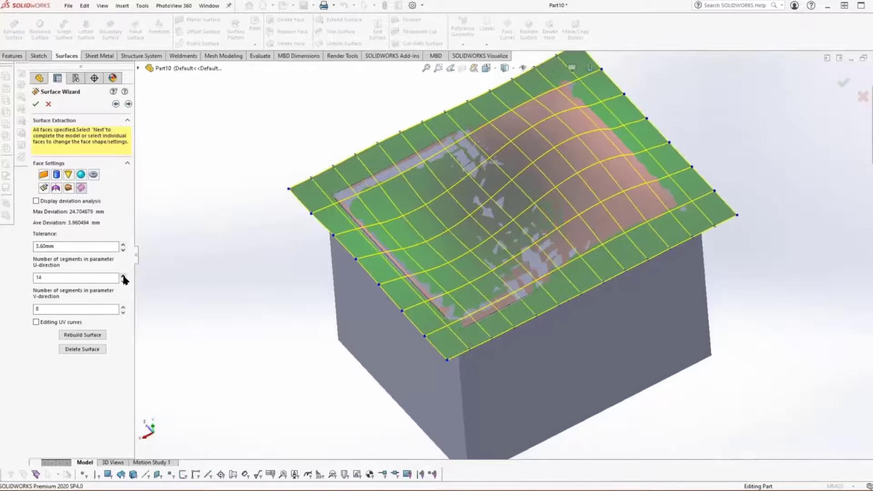
click(122, 306)
click(122, 306)
click(122, 307)
click(123, 307)
click(122, 307)
click(123, 306)
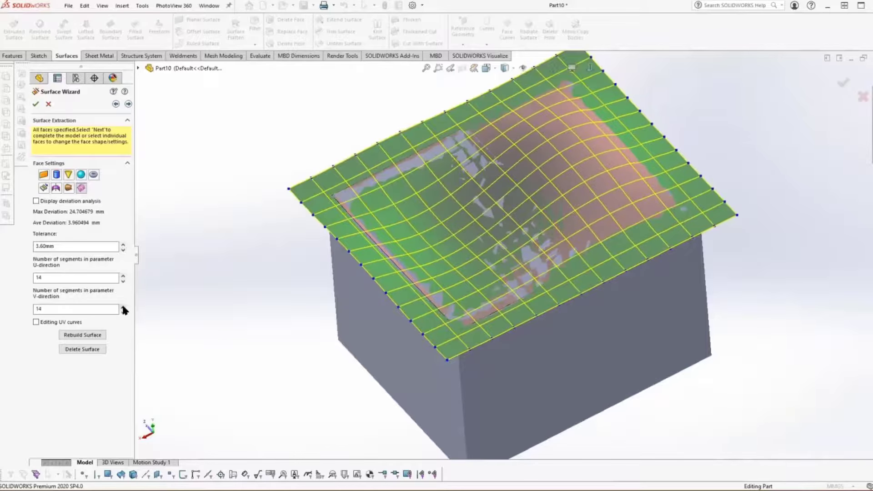
click(122, 306)
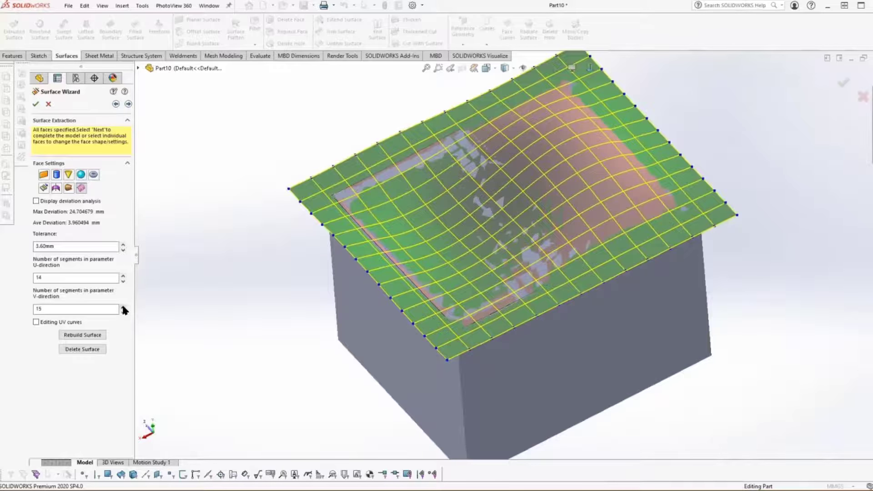
click(93, 336)
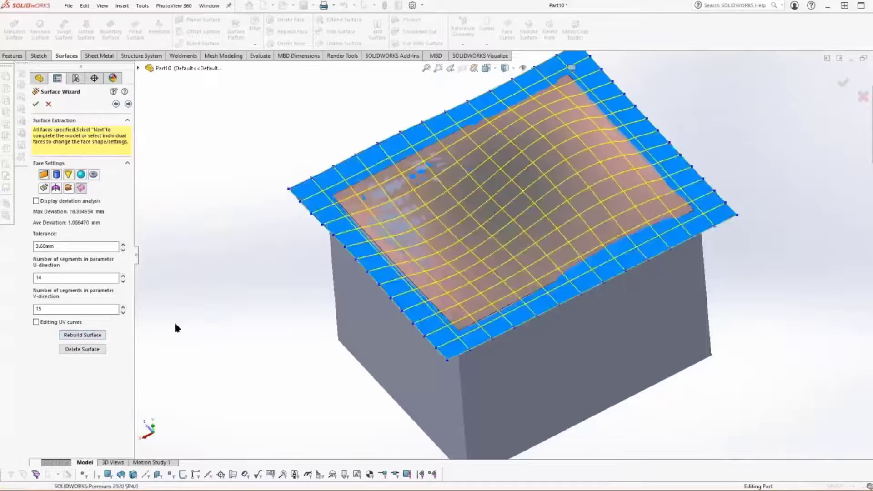
Step: Display the deviation analysis on the rebuilt surface, inspect it from several angles, and accept the surface extraction
click(36, 201)
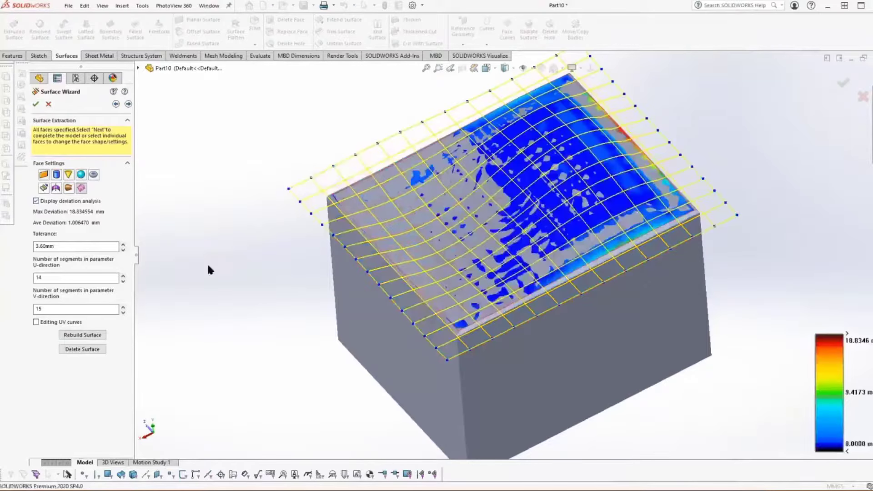
middle_drag(210, 268, 196, 228)
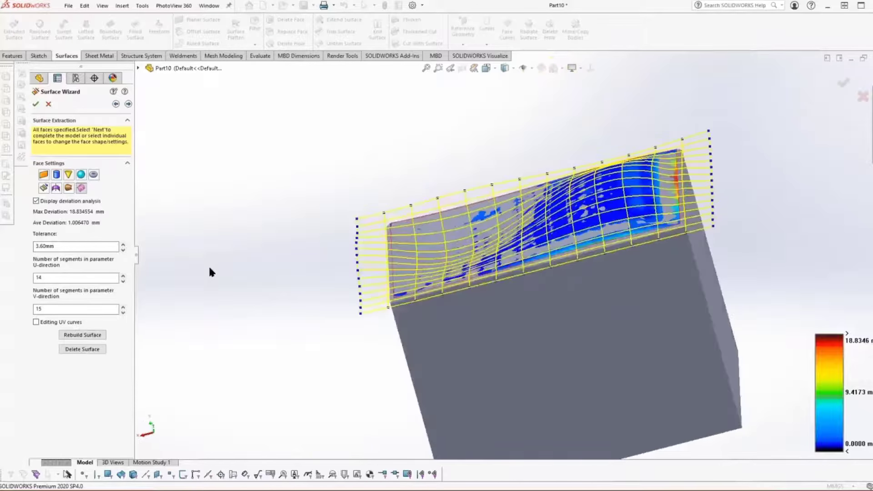
scroll(209, 269, down, 5)
middle_drag(210, 268, 255, 294)
scroll(210, 269, up, 3)
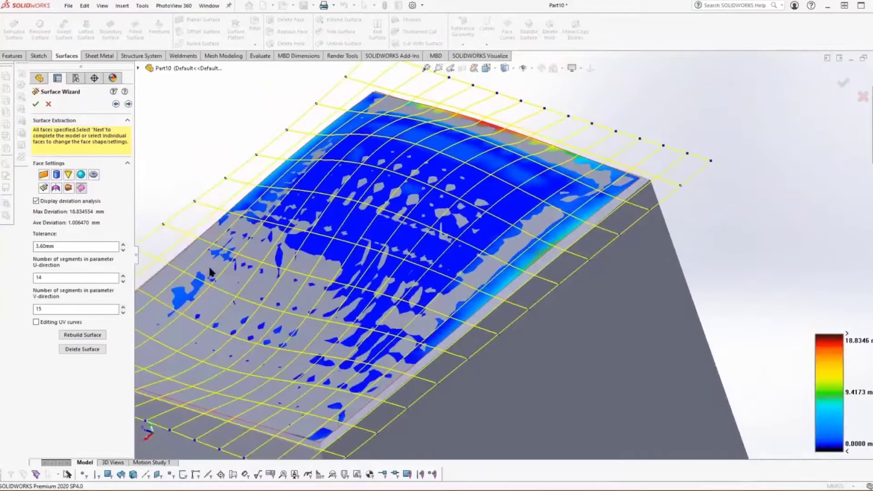
middle_drag(209, 269, 230, 262)
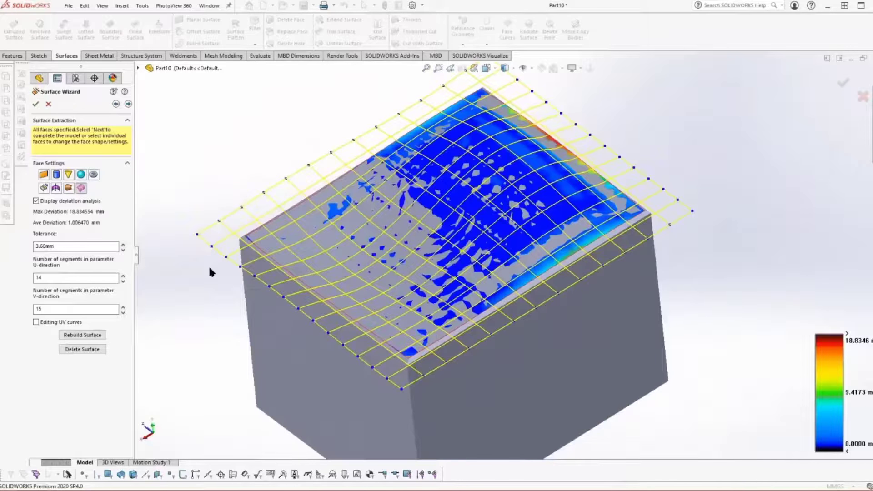
click(36, 105)
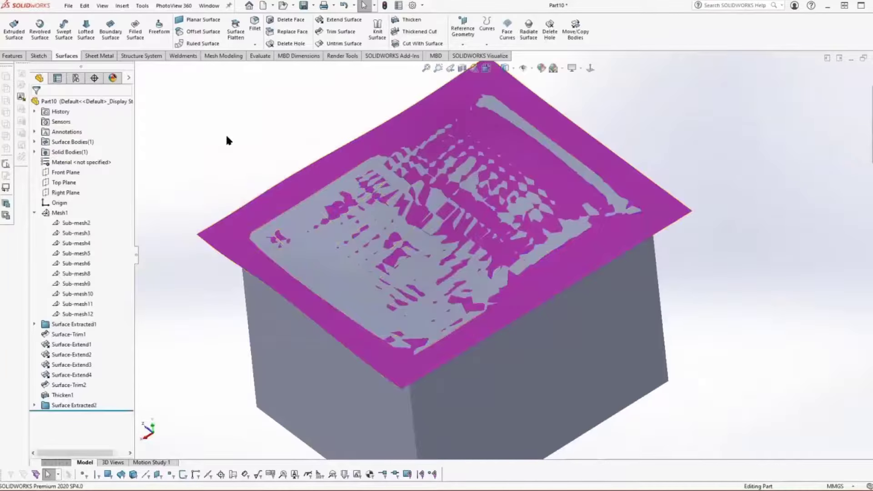
Step: Replace the solid box's curved top face with the newly extracted boundary surface, and hide that surface body
click(122, 6)
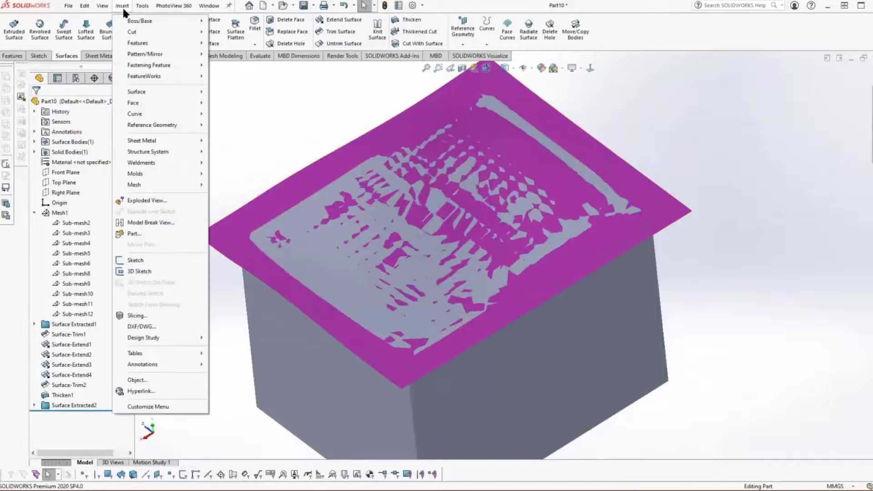
mouse_move(137, 103)
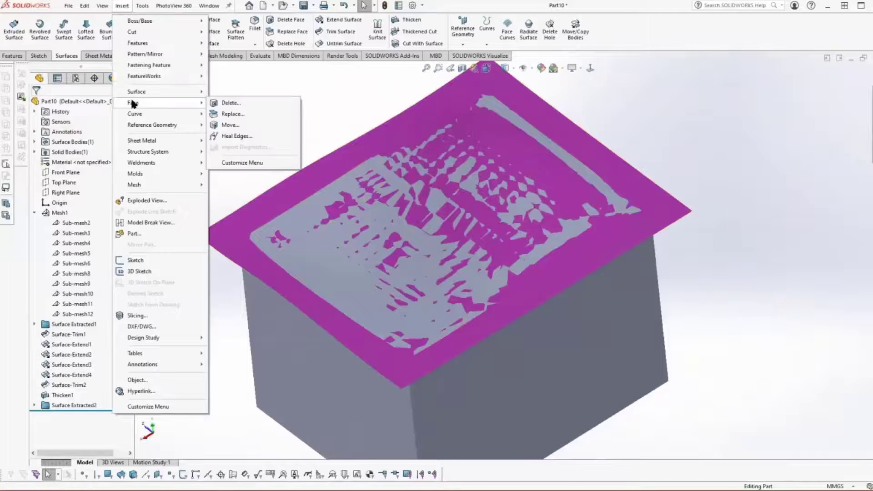
click(234, 117)
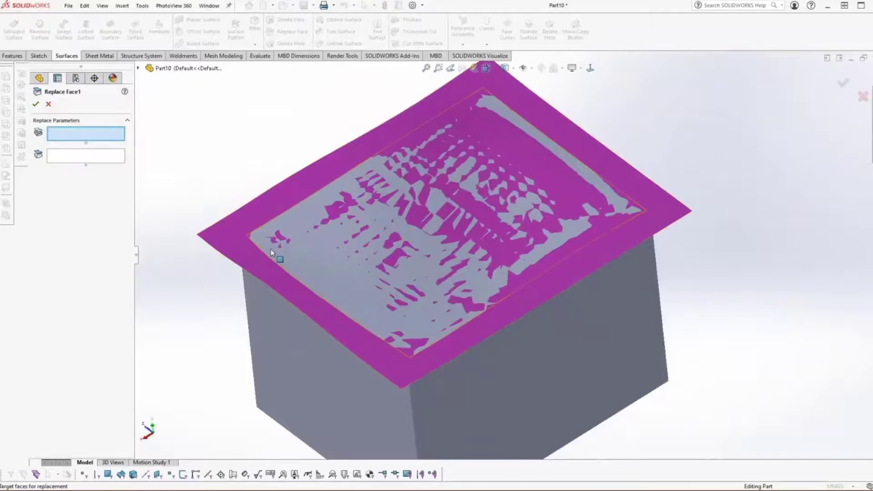
click(298, 263)
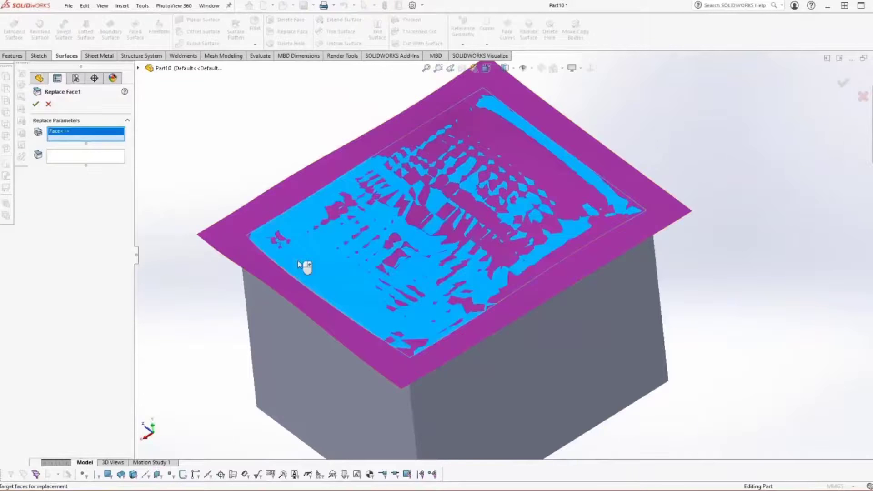
click(107, 156)
click(230, 239)
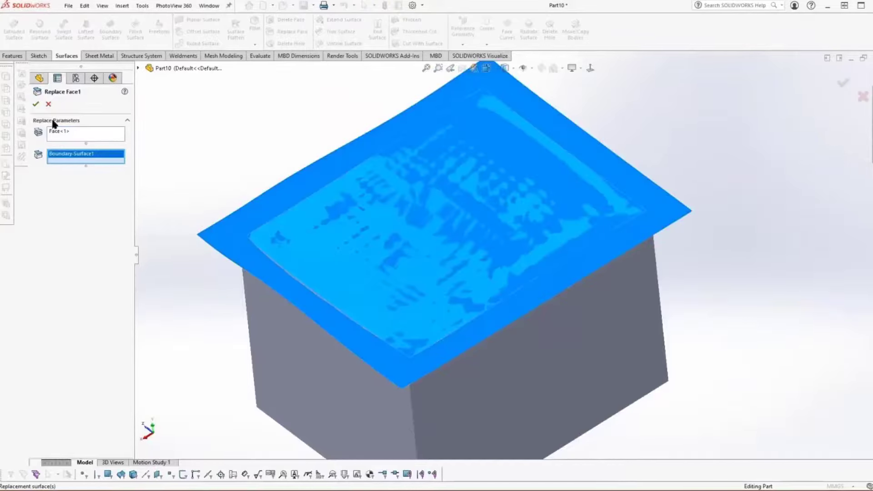
click(36, 104)
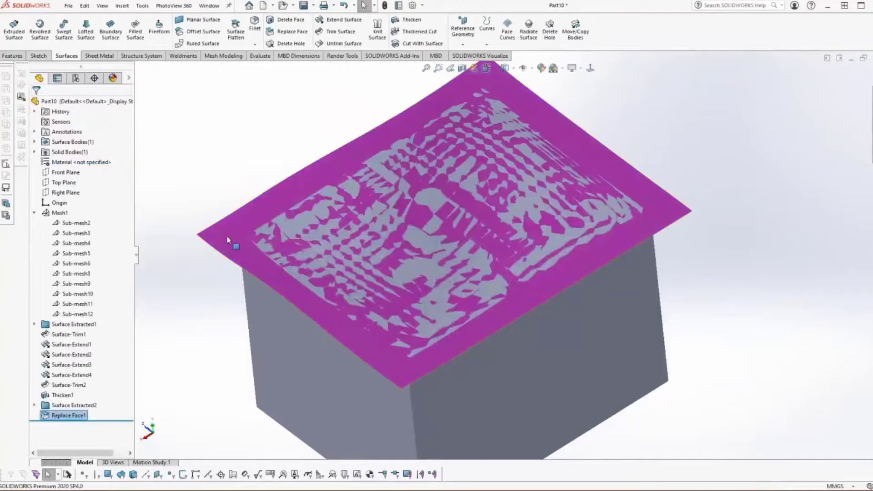
right_click(234, 243)
click(250, 223)
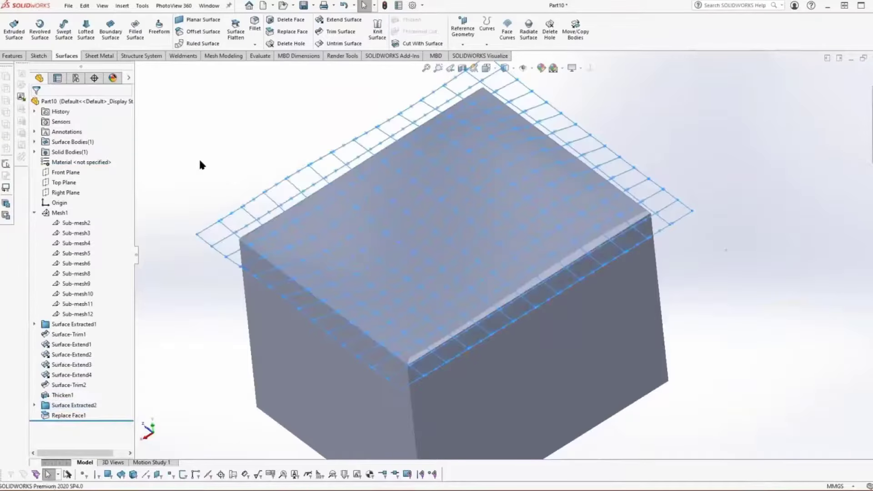
Step: Examine the box's replaced curved top from several sides and return to an isometric view
key(Up)
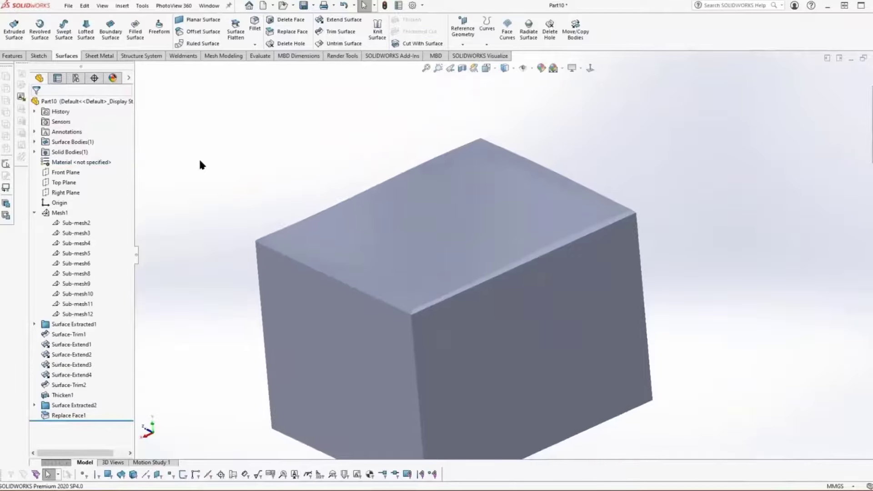
key(Left)
key(Left)
key(Left)
key(Left)
key(Left)
key(Left)
key(Left)
key(Left)
key(Left)
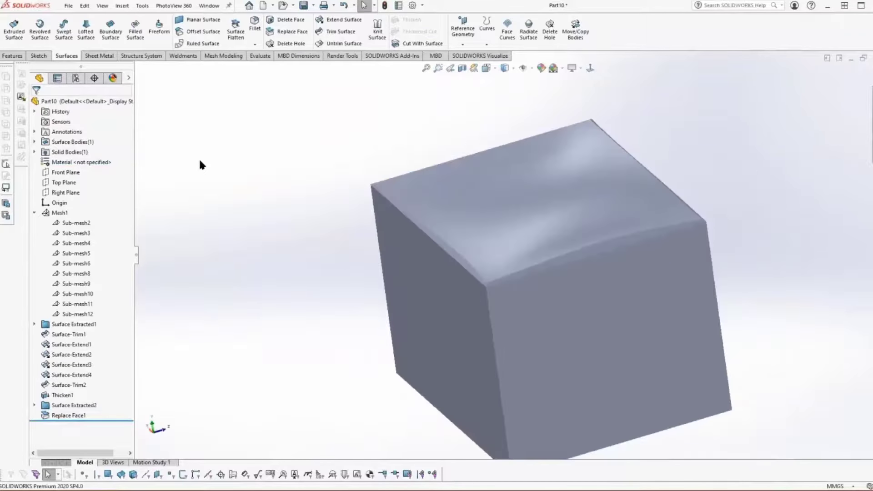
key(Left)
key(Left)
key(Left)
key(Left)
key(Left)
key(Left)
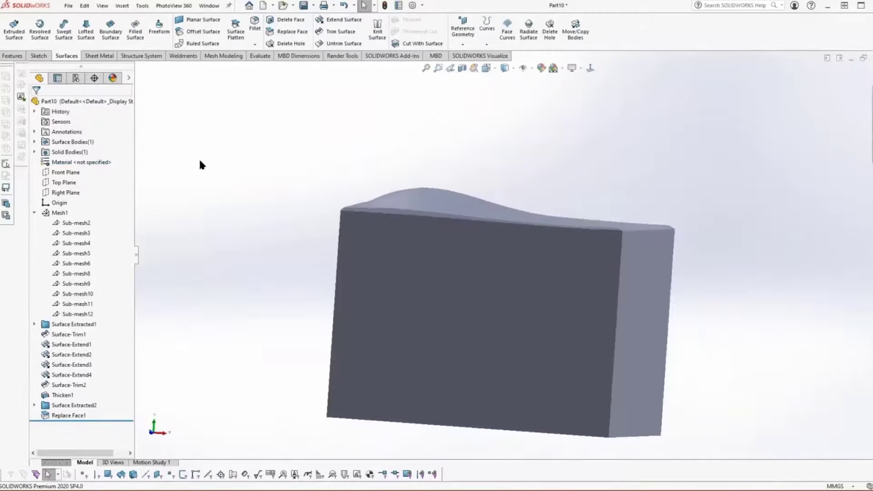
key(ctrl+7)
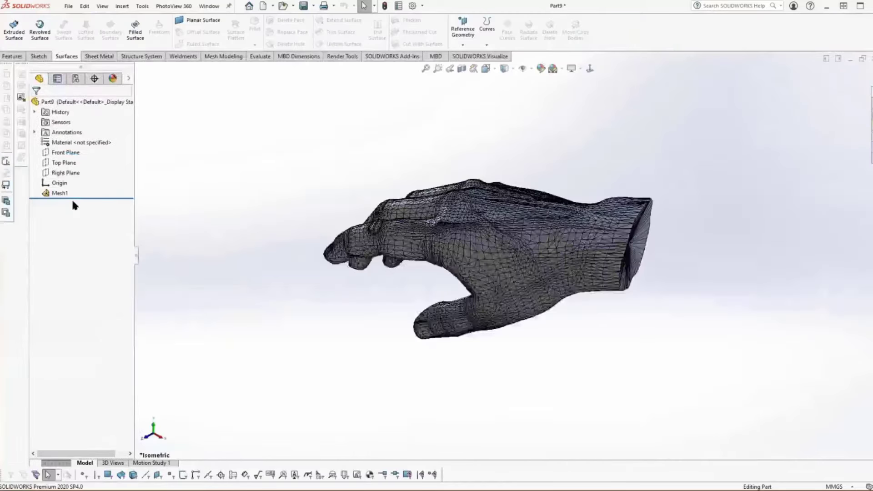
Step: Run the Surface Wizard on the hand mesh with automatic creation, set the surface detail to maximum, and update the preview
right_click(61, 197)
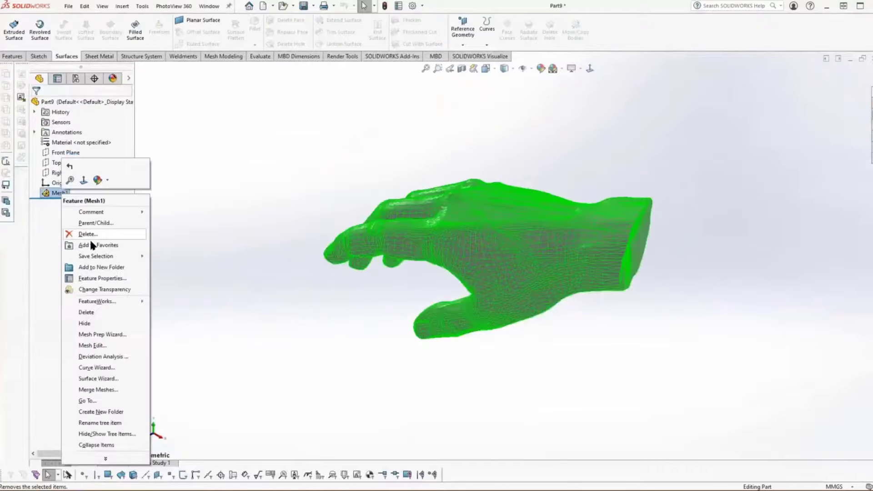
click(117, 375)
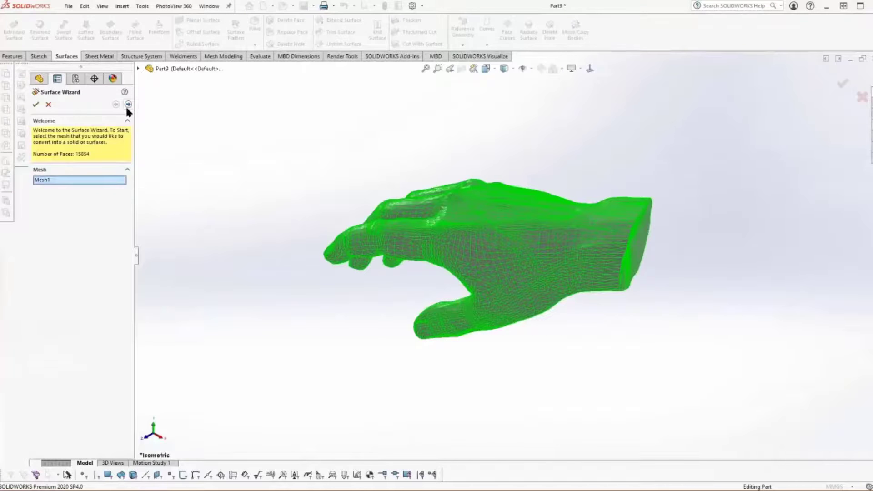
click(129, 104)
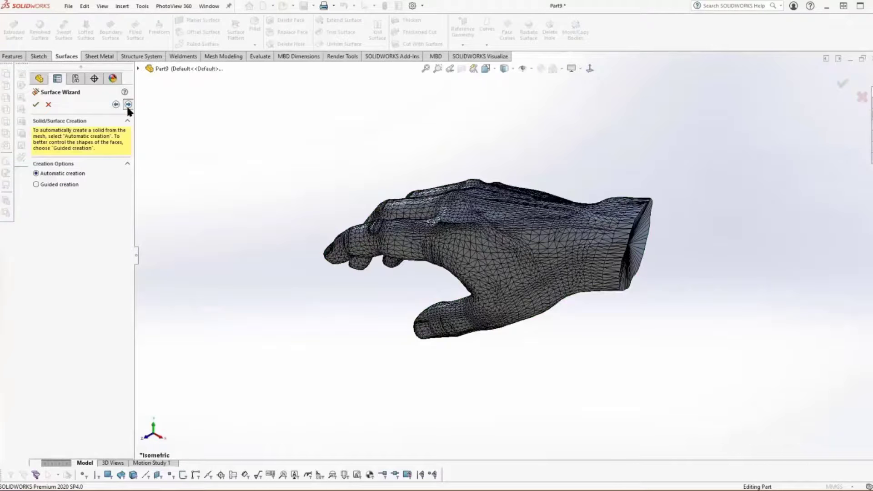
click(128, 105)
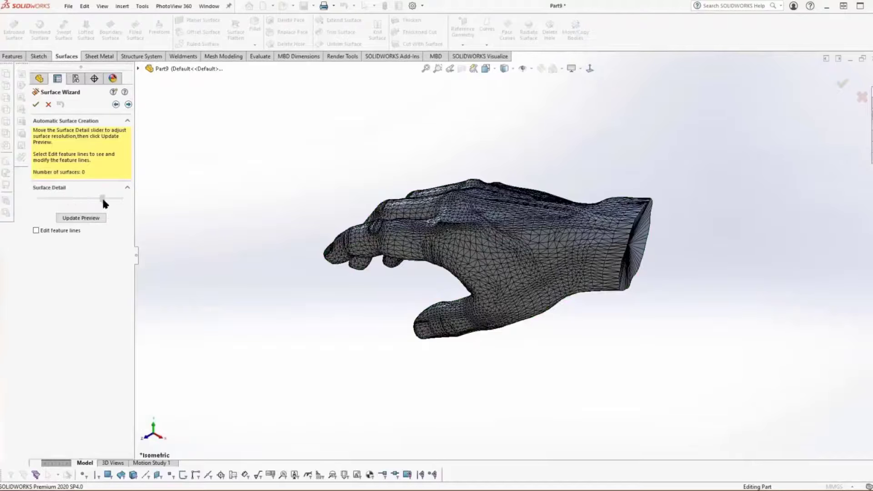
click(93, 218)
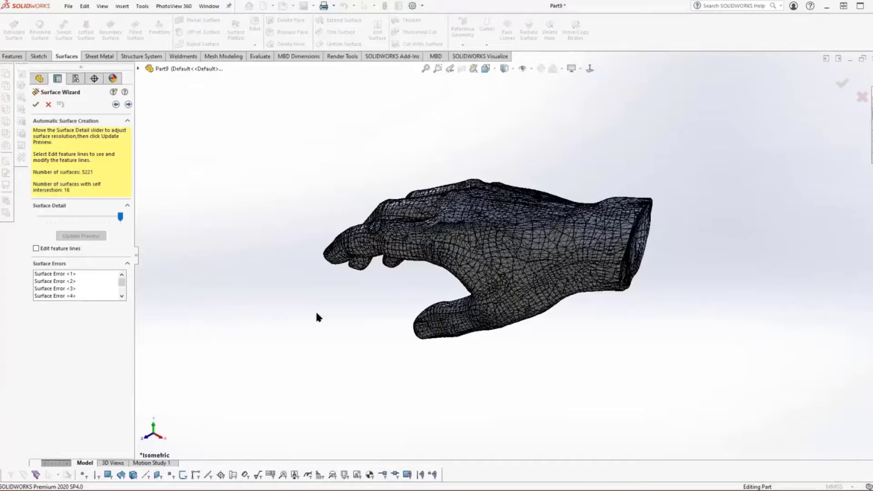
Step: Inspect the previewed hand surfaces from several sides, delete the surfaces with errors, and finish the Surface Wizard
middle_drag(317, 313, 390, 286)
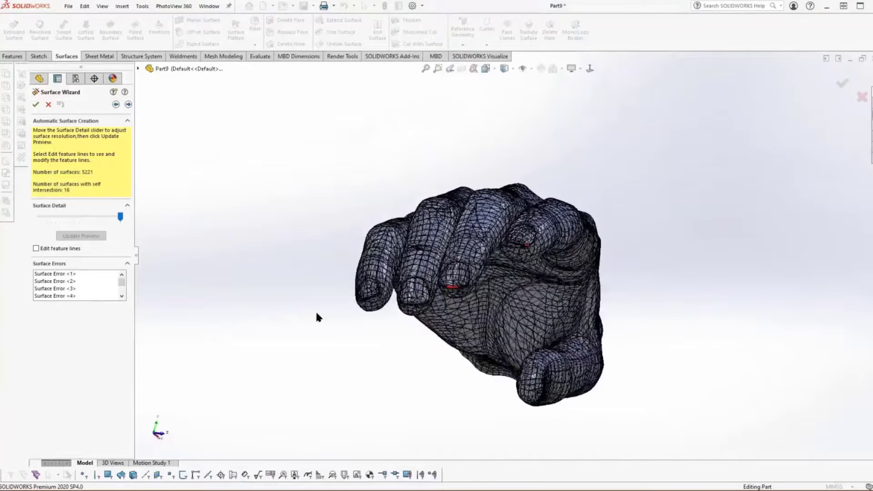
middle_drag(317, 314, 233, 193)
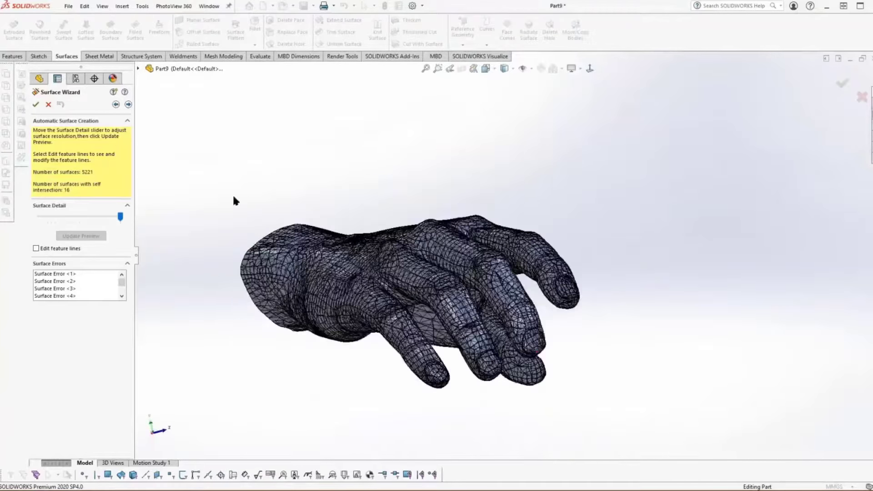
click(128, 105)
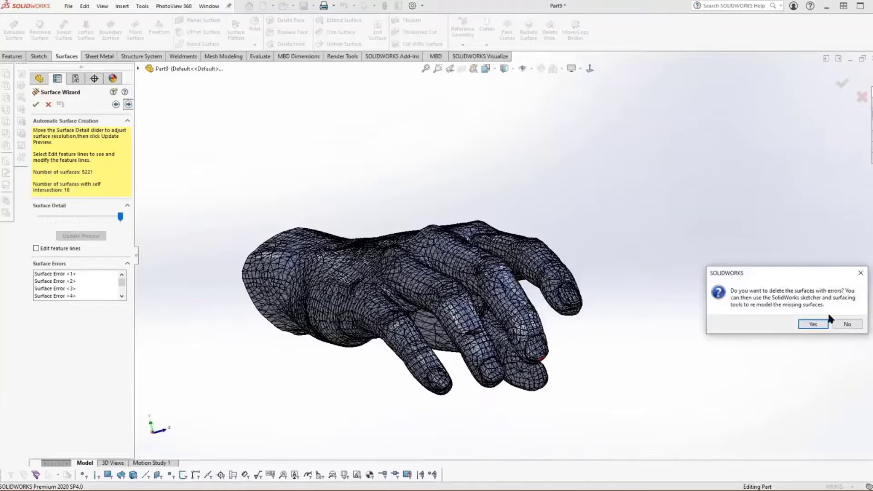
click(812, 323)
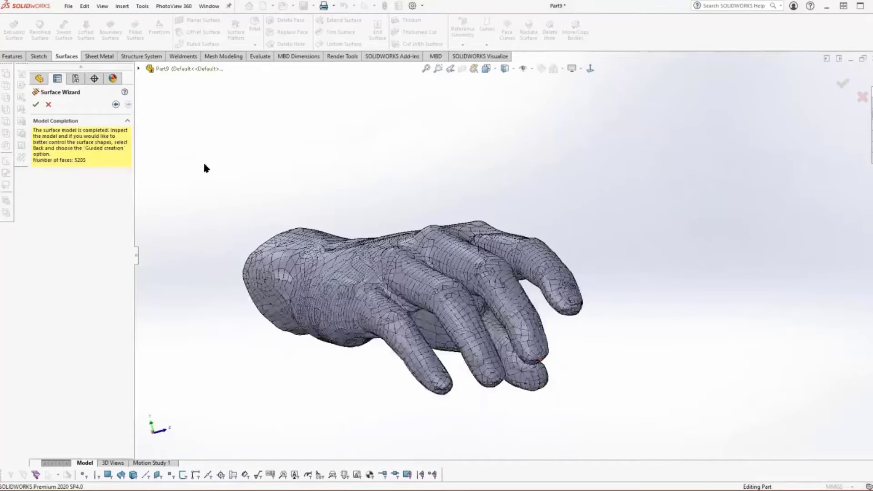
click(36, 105)
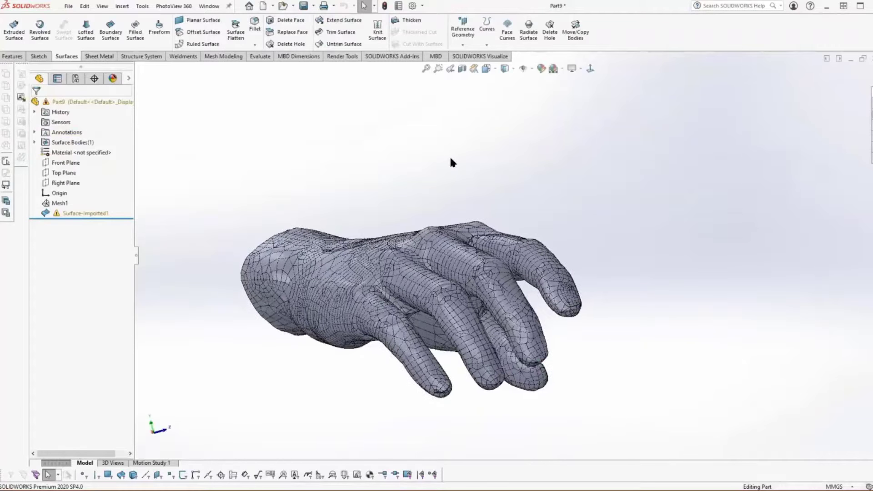
Step: Examine the hand surface shaded without edges and with edges, checking the fingertips closely for gaps
click(510, 67)
click(505, 91)
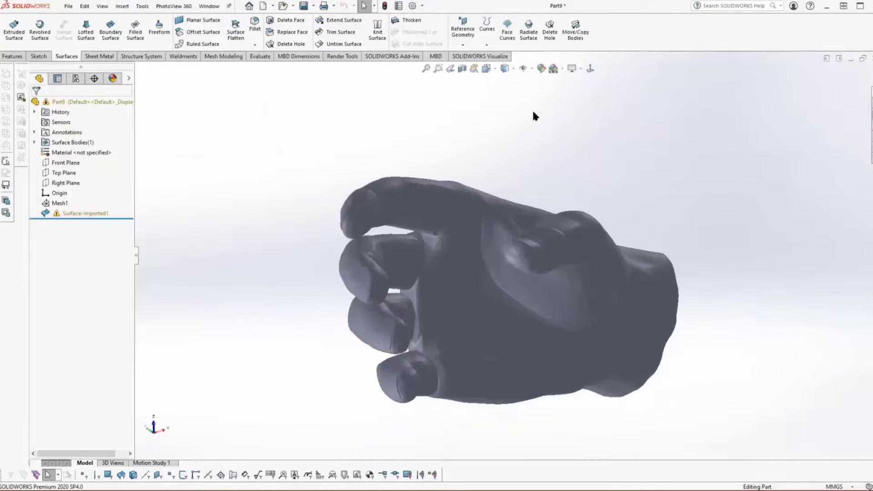
mouse_move(504, 69)
click(507, 91)
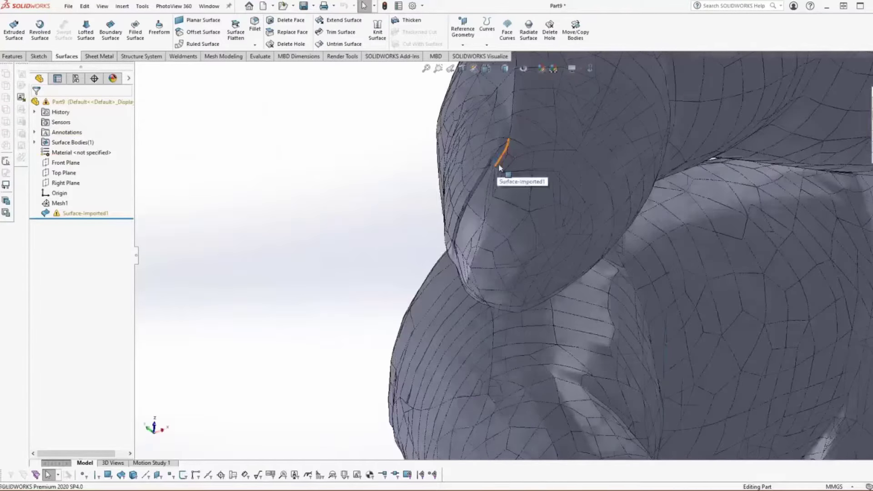
middle_drag(500, 168, 502, 190)
scroll(502, 190, up, 5)
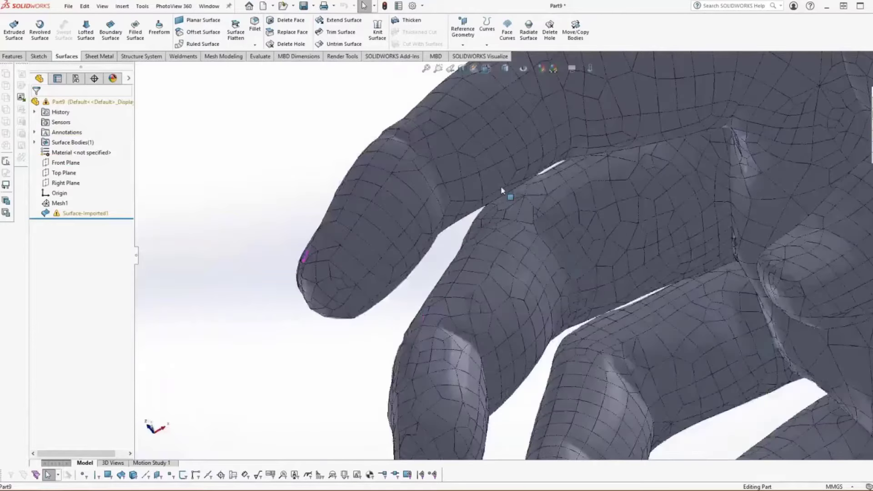
scroll(502, 190, up, 8)
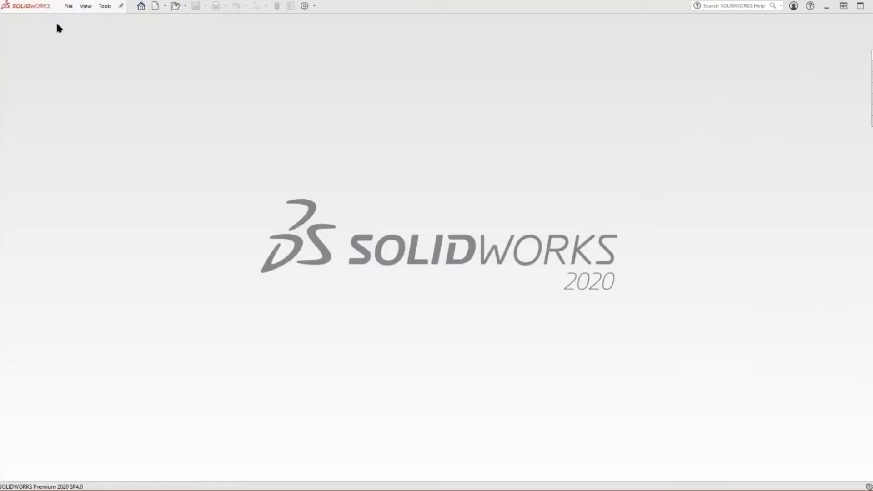
Step: Choose hand-max.obj as the file to open, filtering the folder to mesh files
click(69, 6)
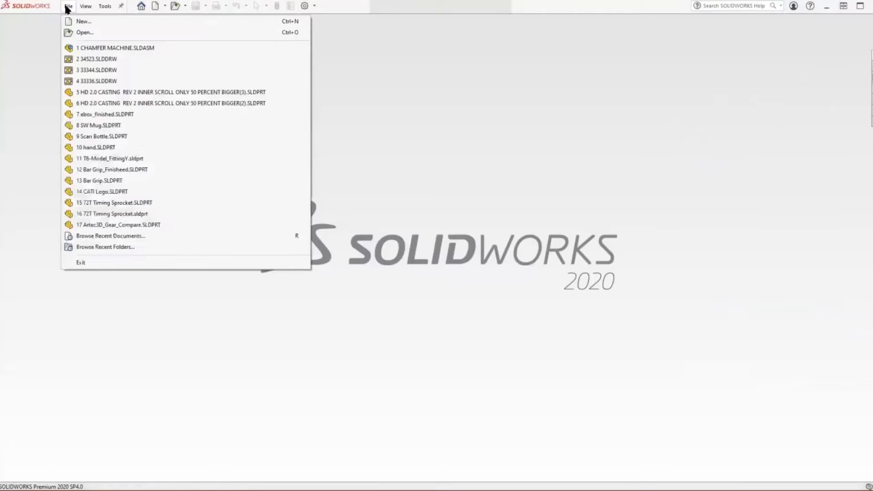
click(81, 33)
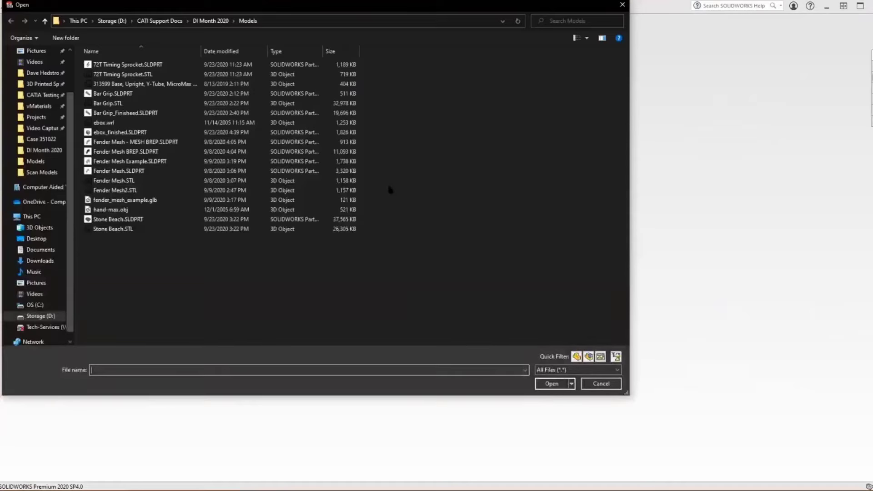
click(573, 370)
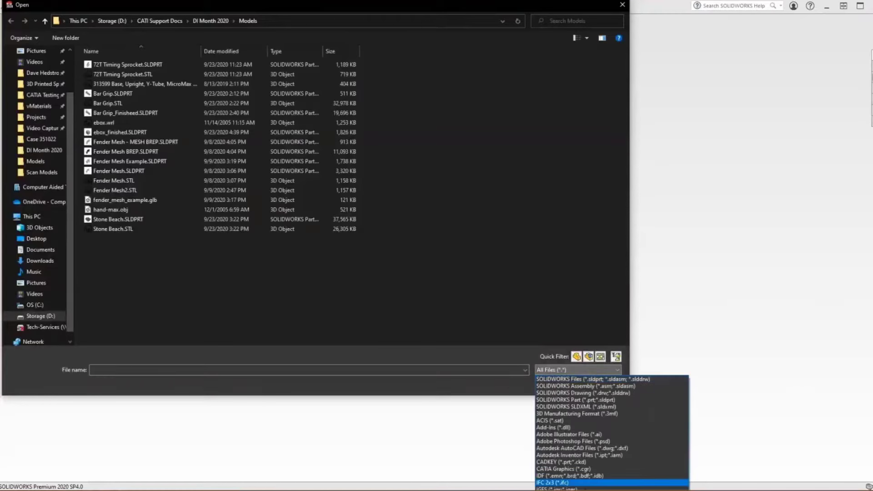
click(564, 490)
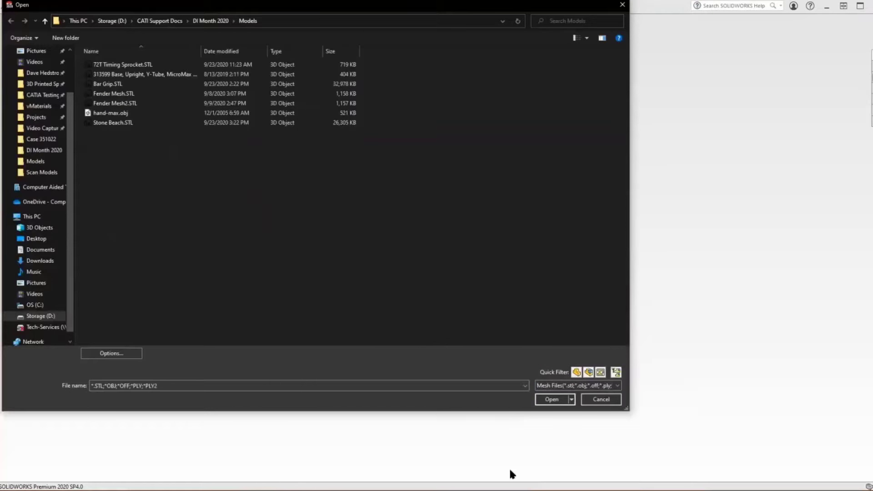
click(104, 114)
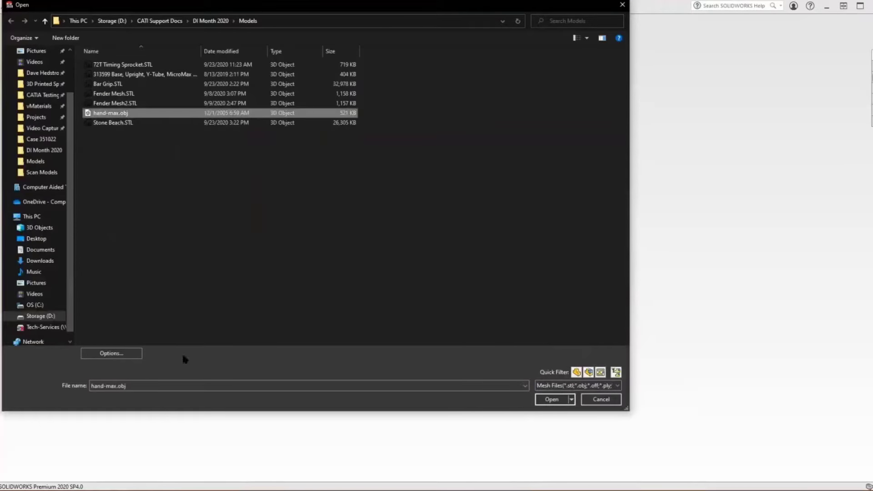
Step: Set the mesh import option to Solid Body and open hand-max.obj, acknowledging the import message
click(111, 353)
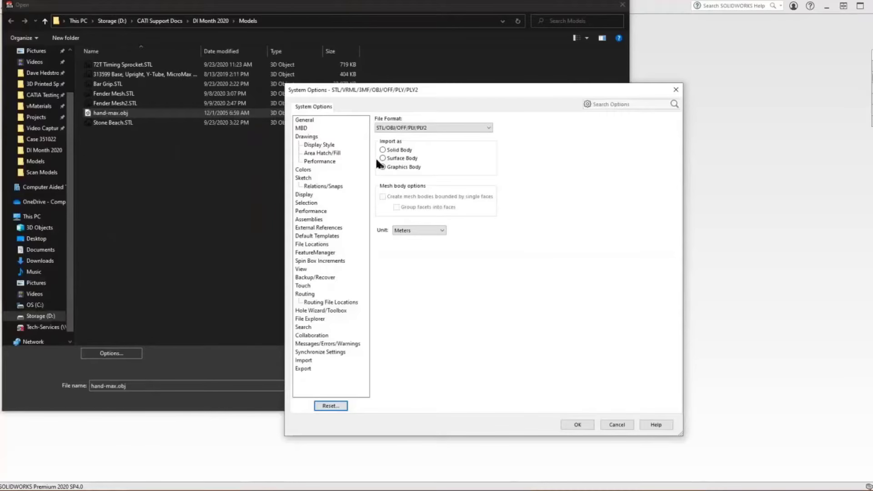
click(382, 158)
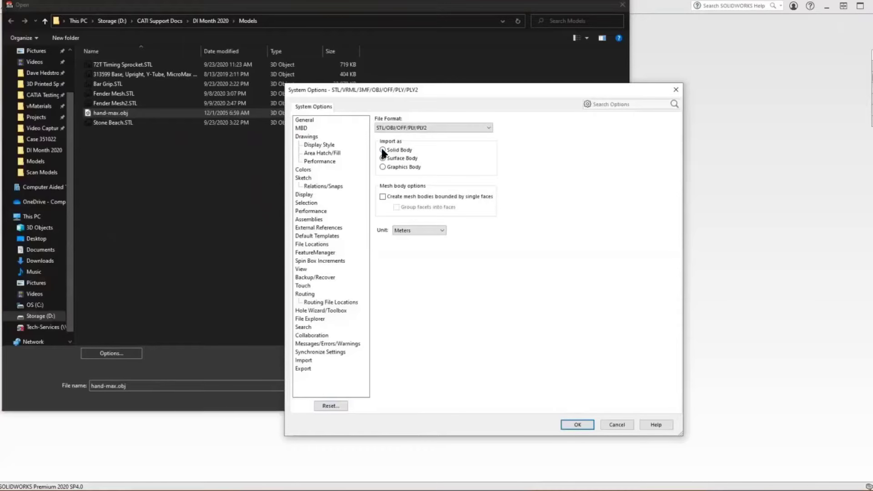
click(383, 150)
click(572, 426)
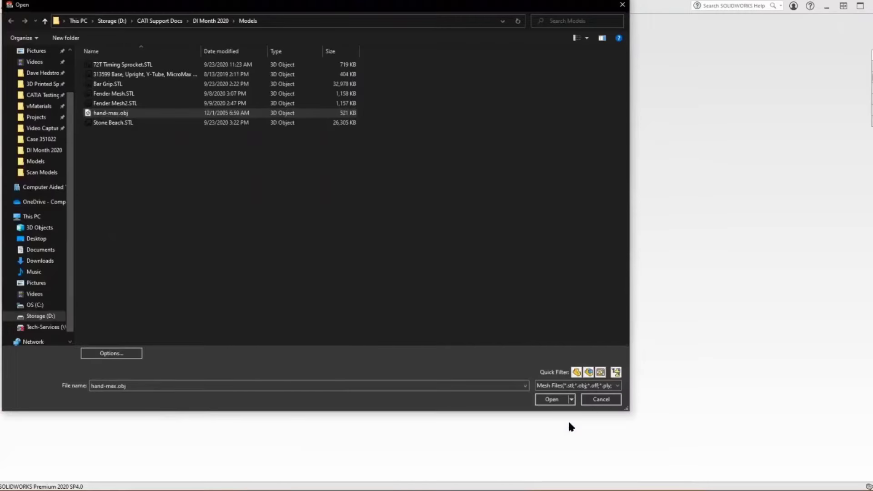
click(547, 399)
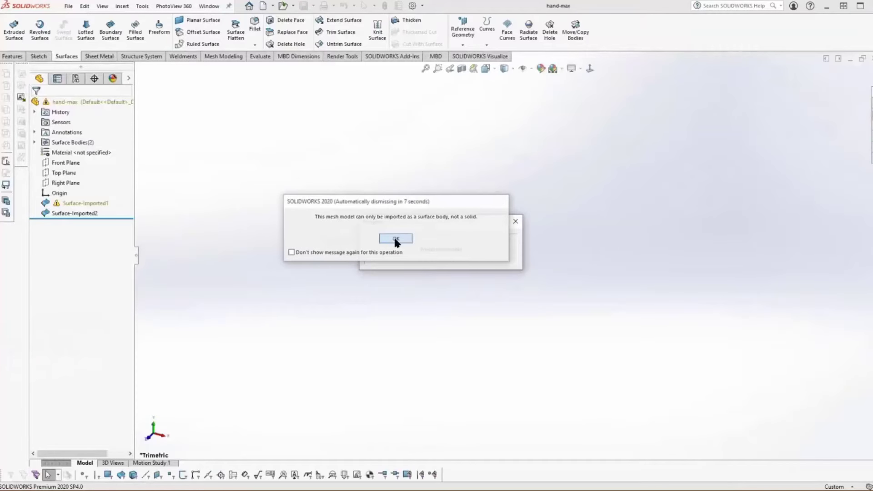
click(396, 240)
Step: View the imported hand from another angle and switch its display style
middle_drag(291, 195, 450, 145)
click(509, 69)
click(505, 95)
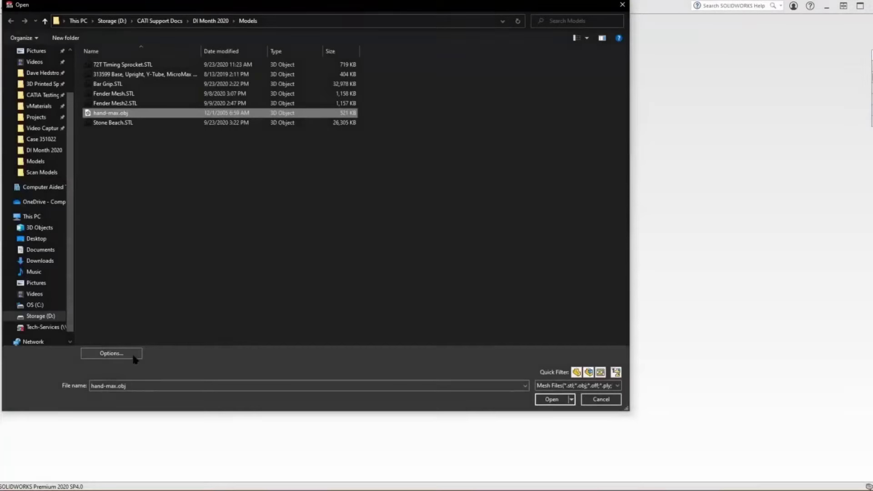
Step: Set the mesh import option to Graphics Body and open hand-max.obj
click(132, 352)
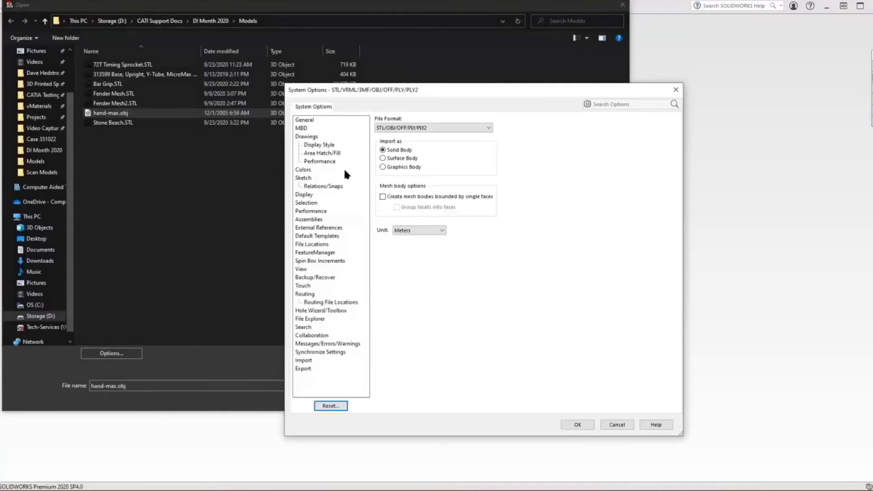
click(382, 167)
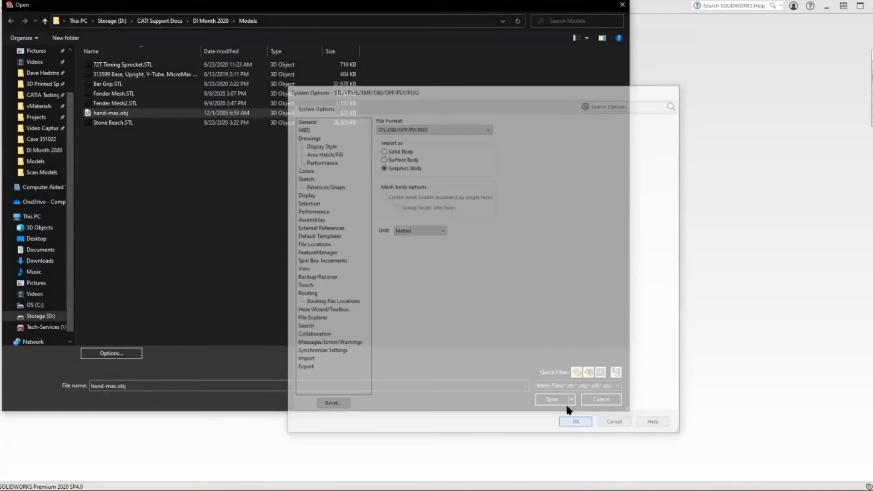
click(576, 424)
click(552, 400)
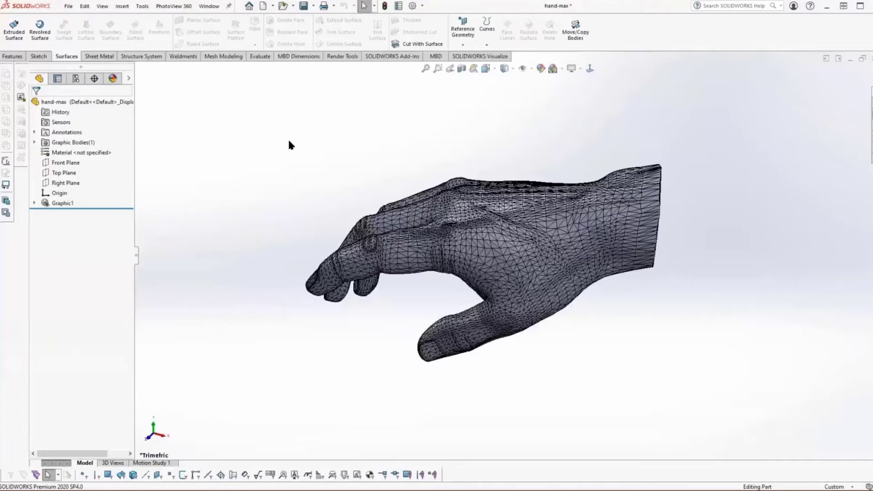
Step: Convert the imported hand graphic body to a mesh body without grouping facets, and display it shaded without edges
click(34, 142)
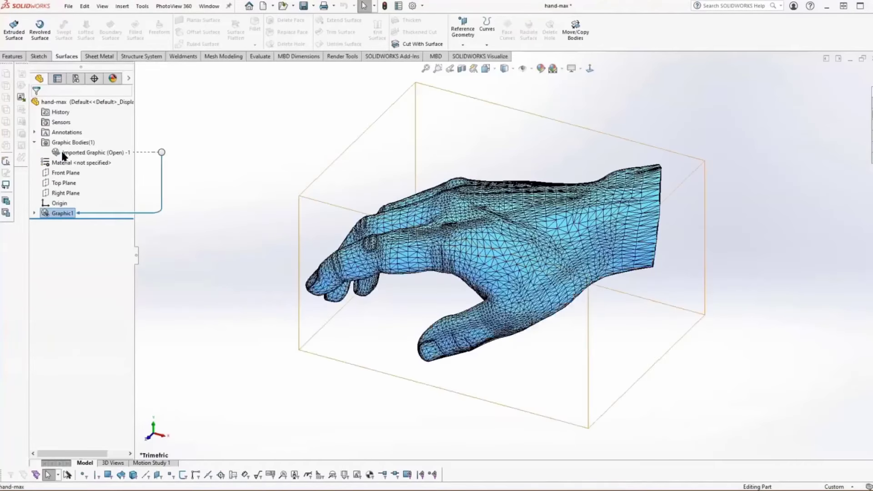
right_click(67, 154)
click(74, 124)
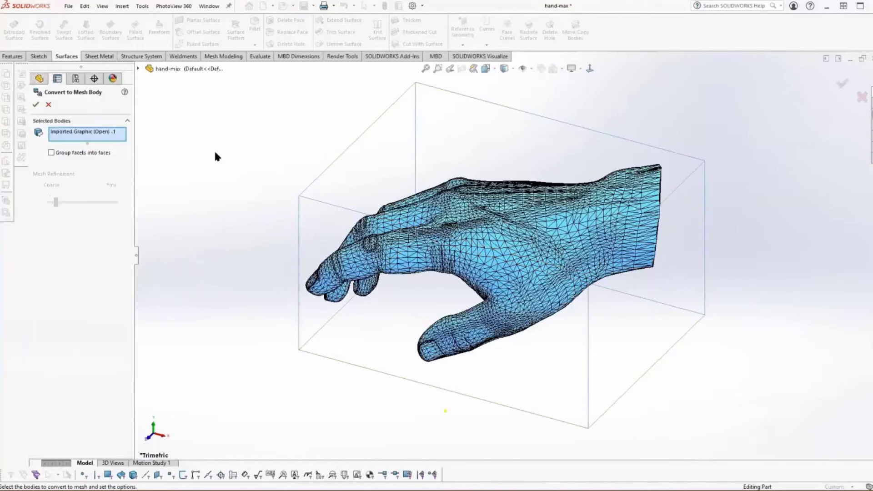
click(35, 104)
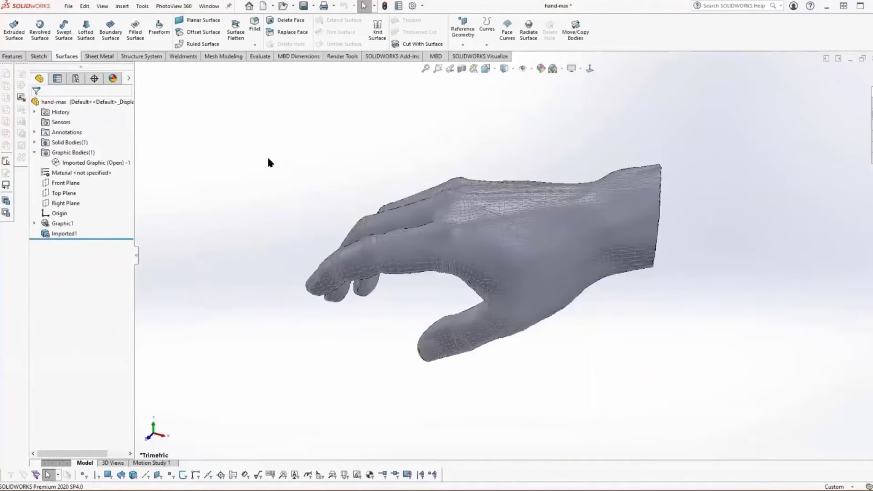
click(512, 66)
click(506, 97)
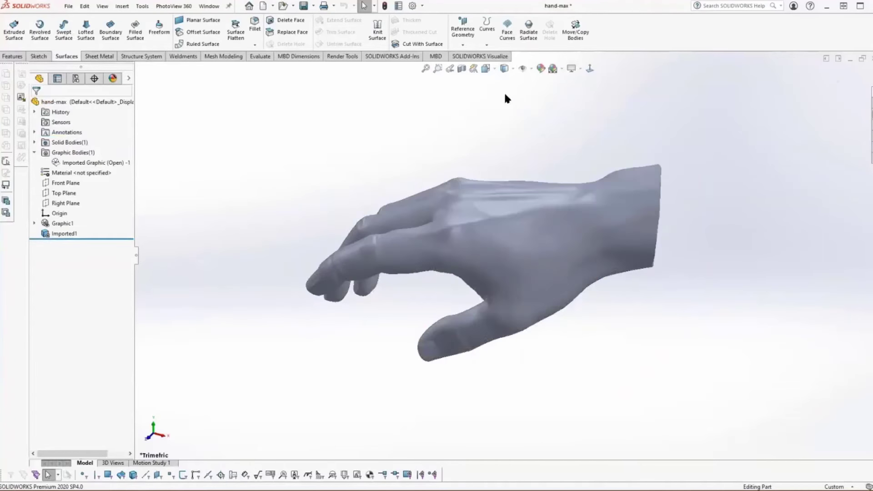